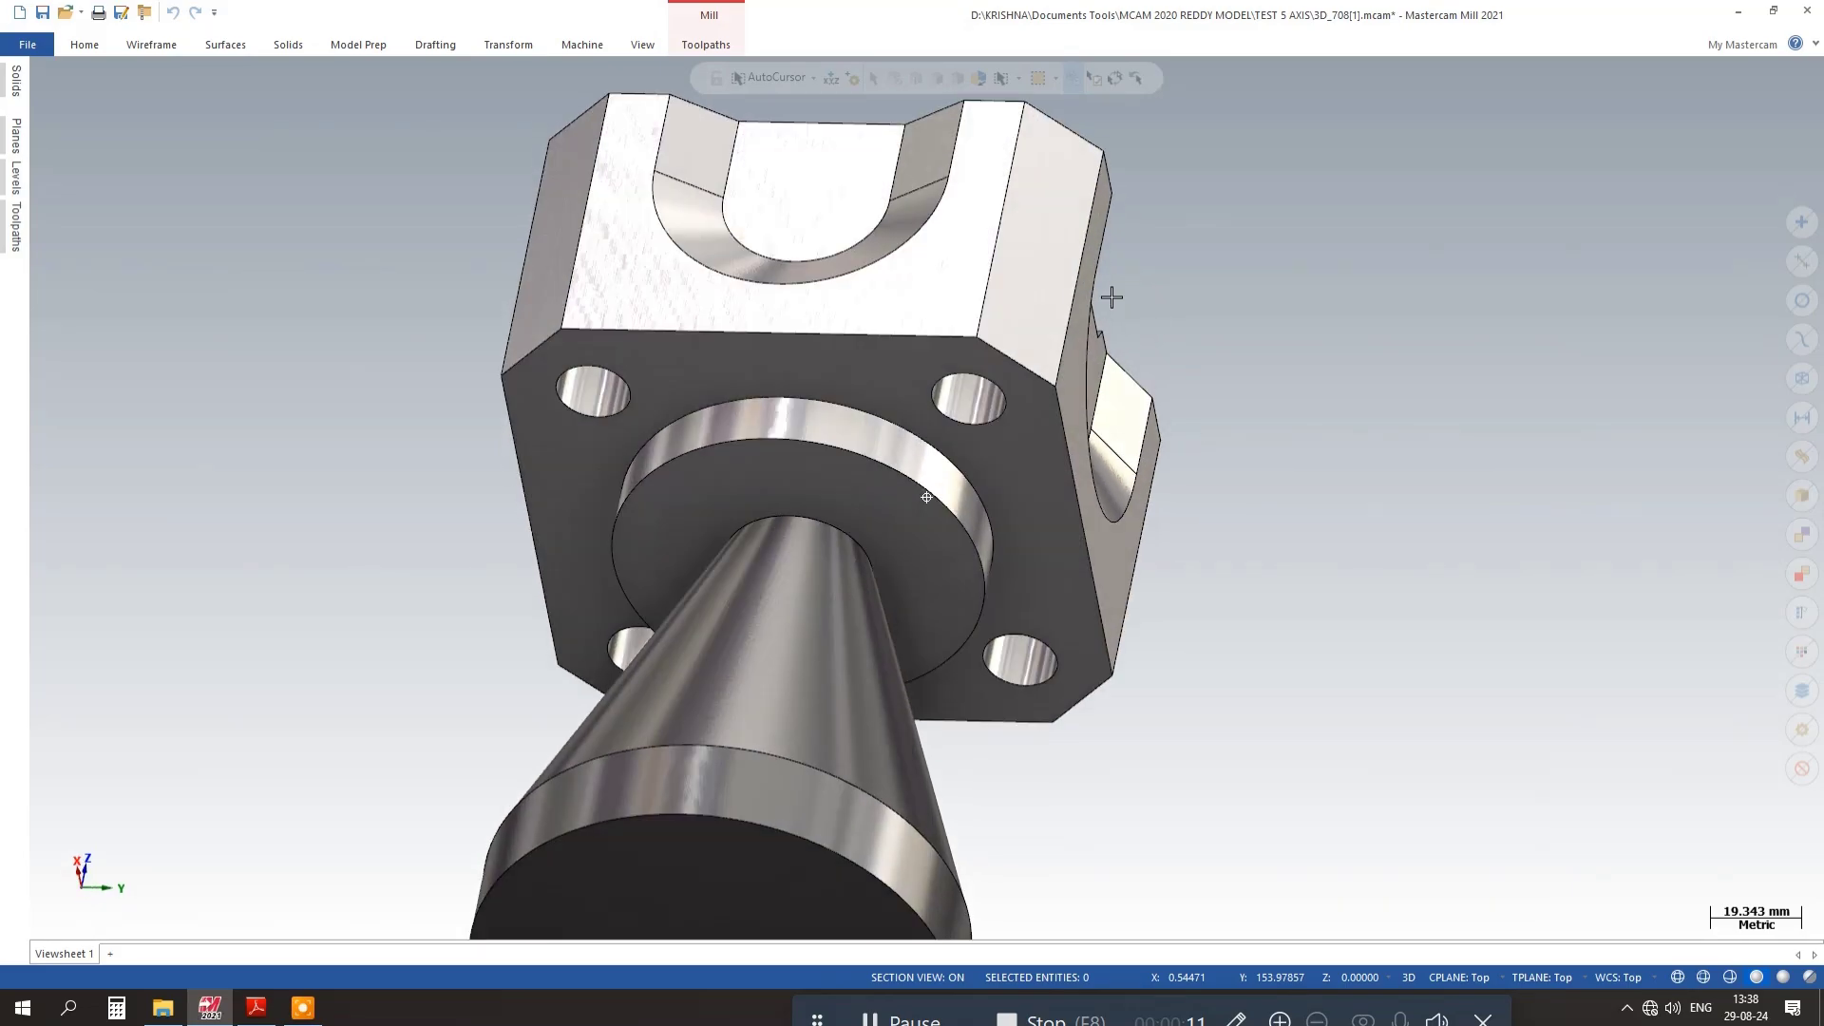
- Make level 3 the active level, toggle level 5 off and on to check its contents, and name level 5 "fixtures"
left_click(8, 171)
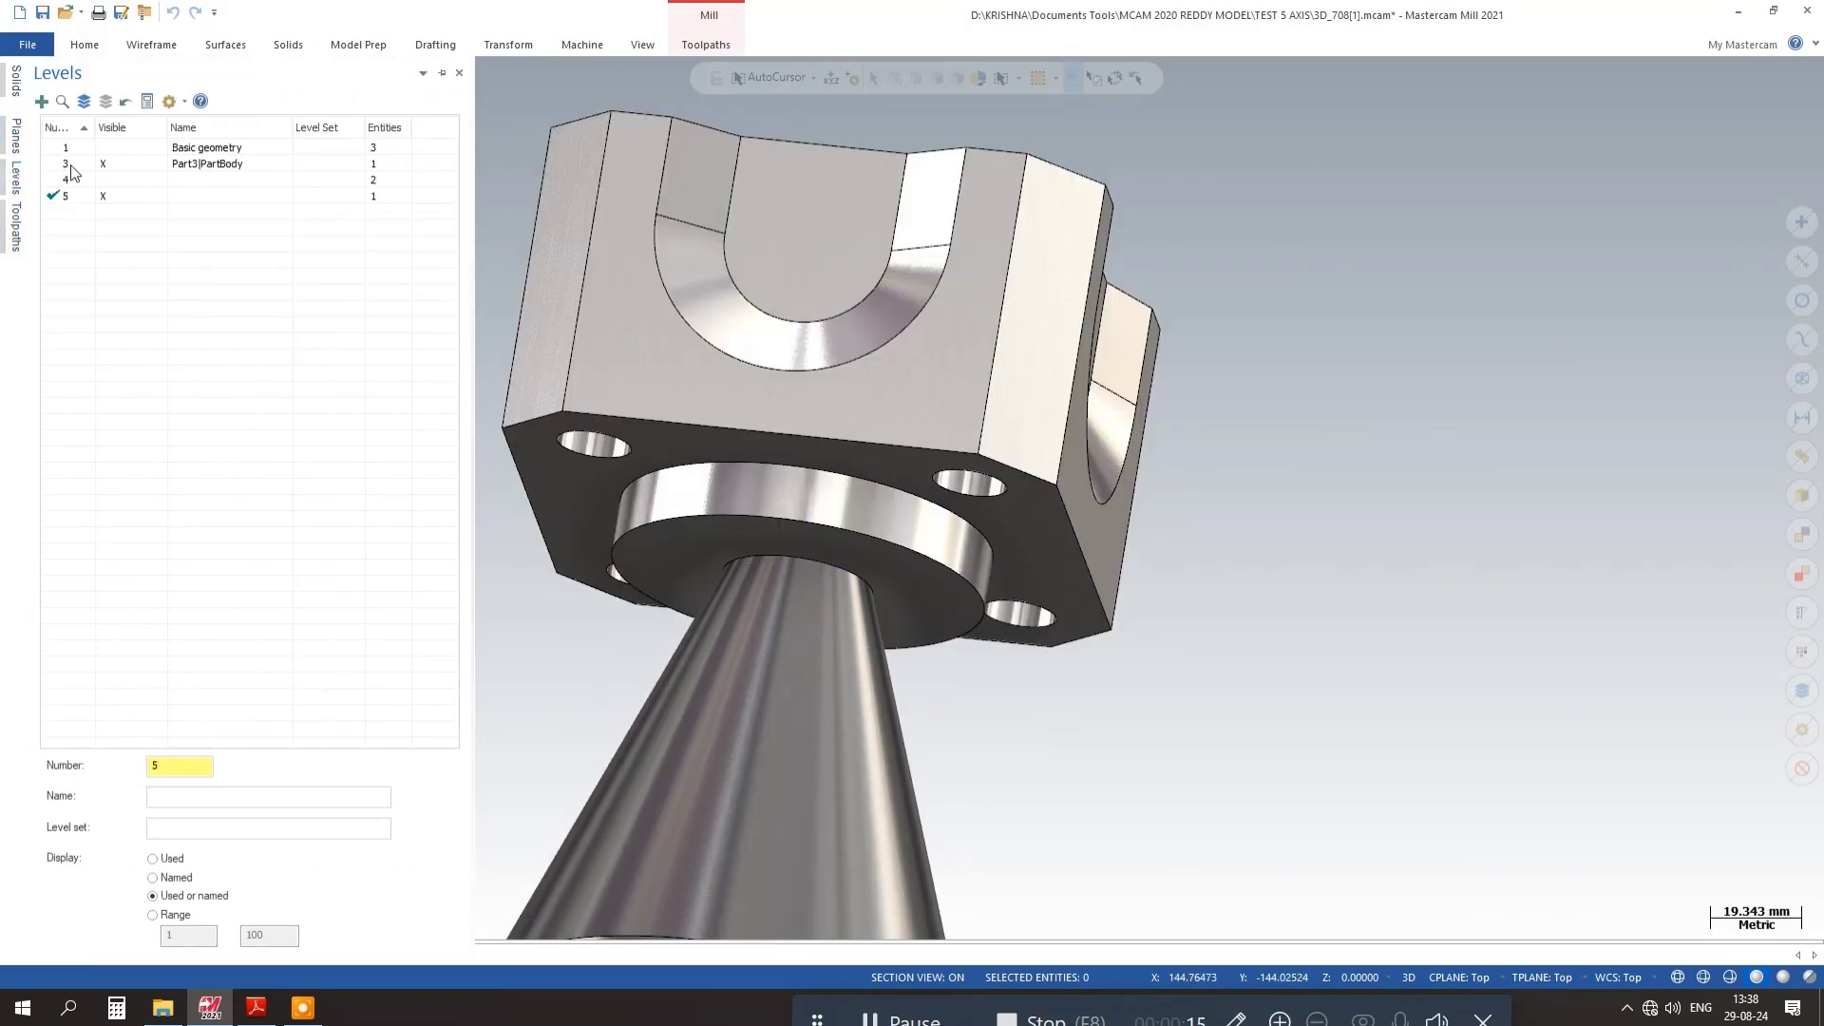
left_click(105, 196)
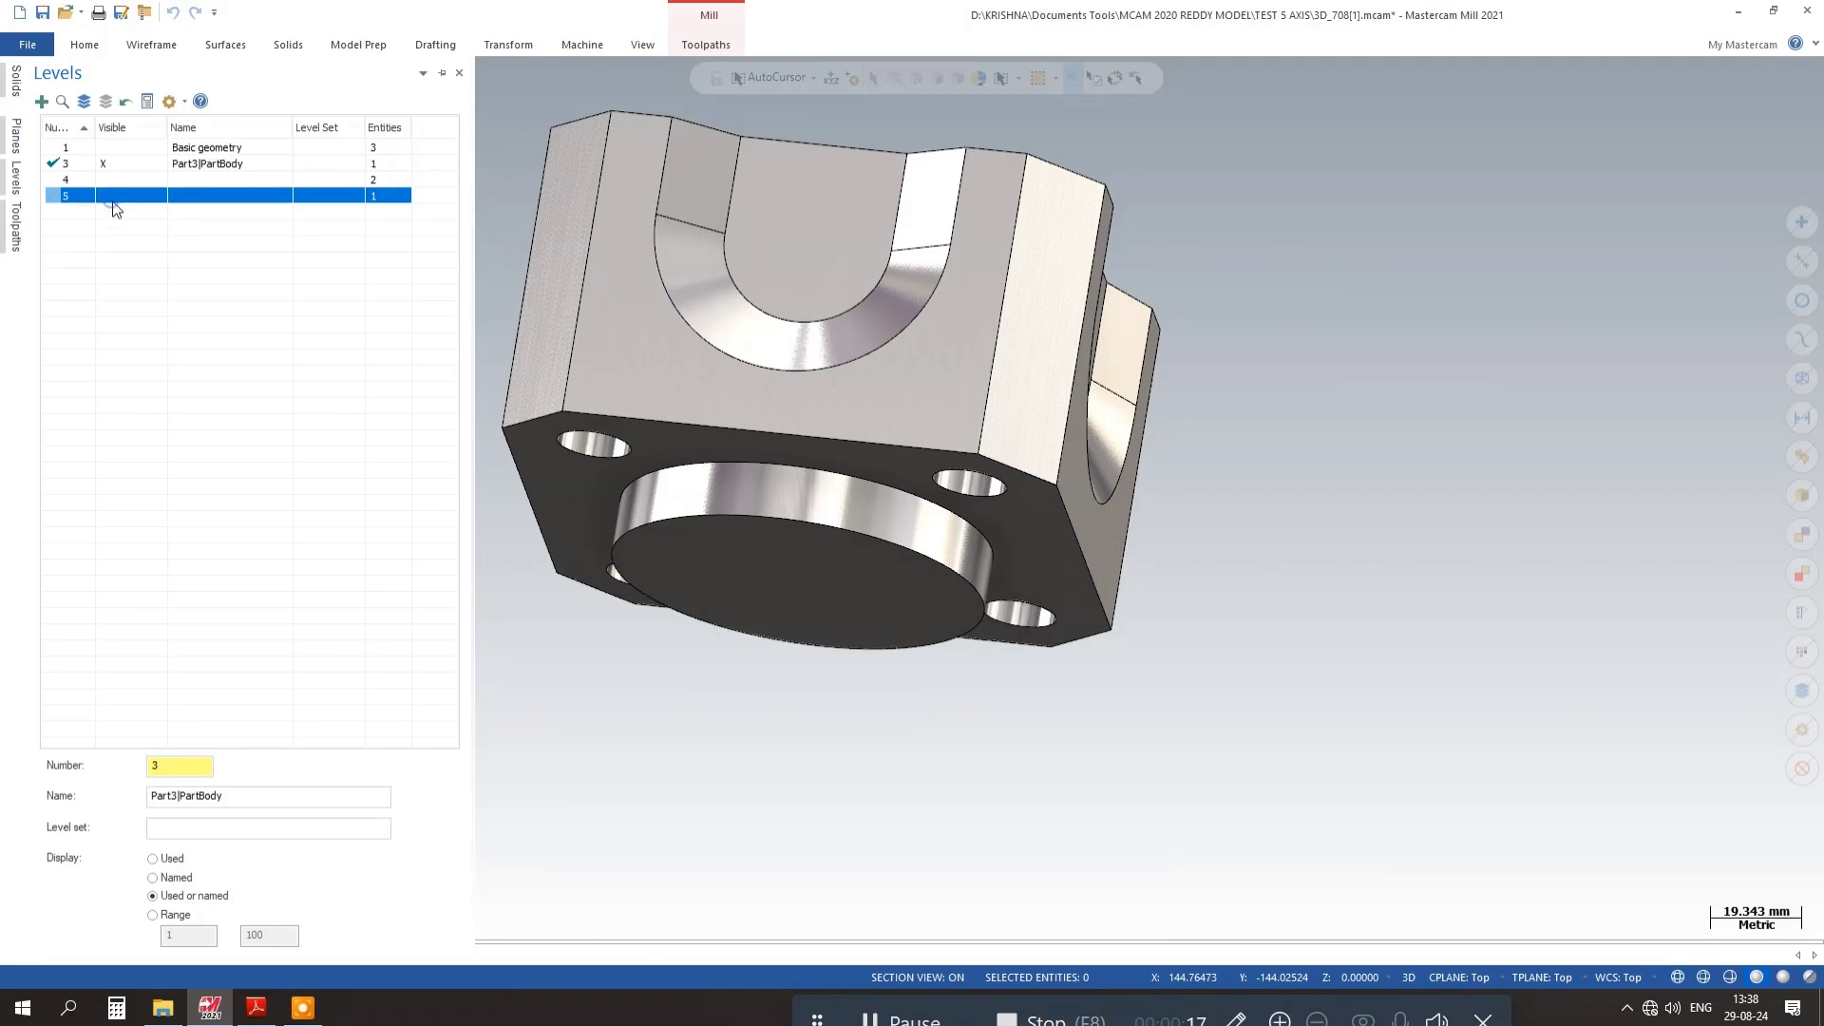
scroll(1069, 505, "down", 6)
middle_click_drag(1069, 506, 715, 388)
left_click(21, 183)
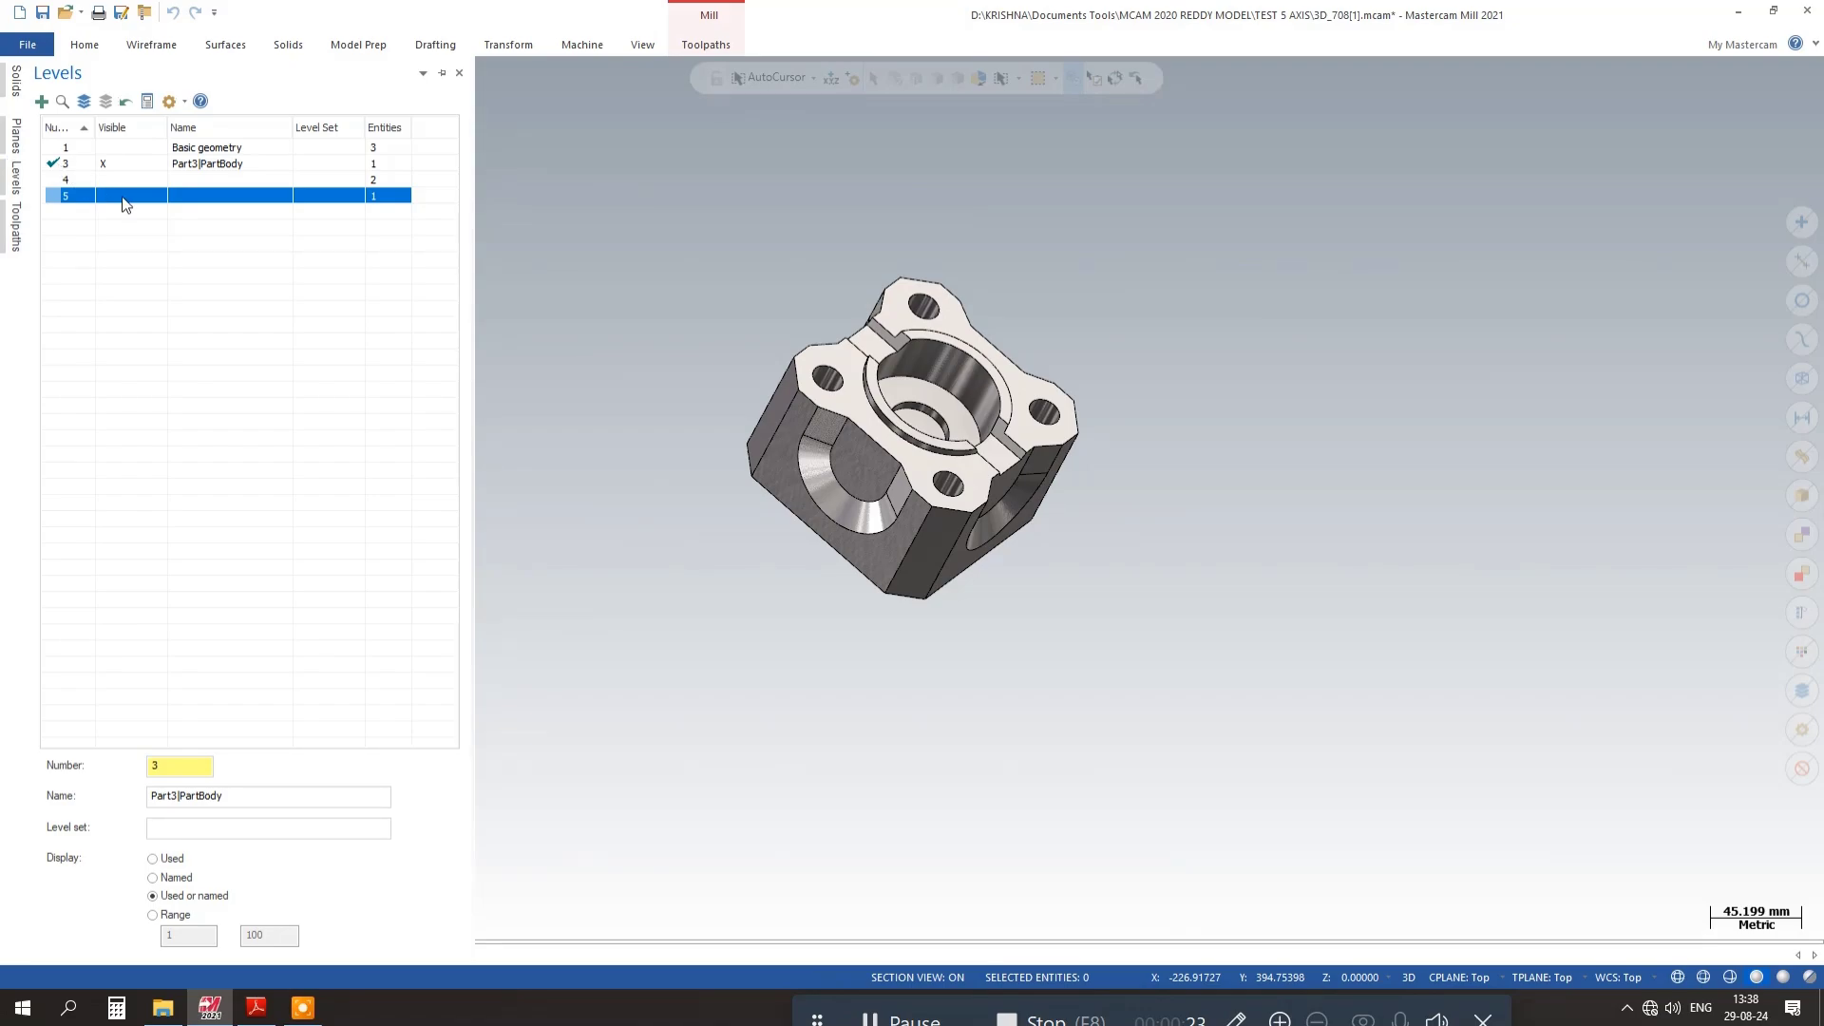
left_click(123, 199)
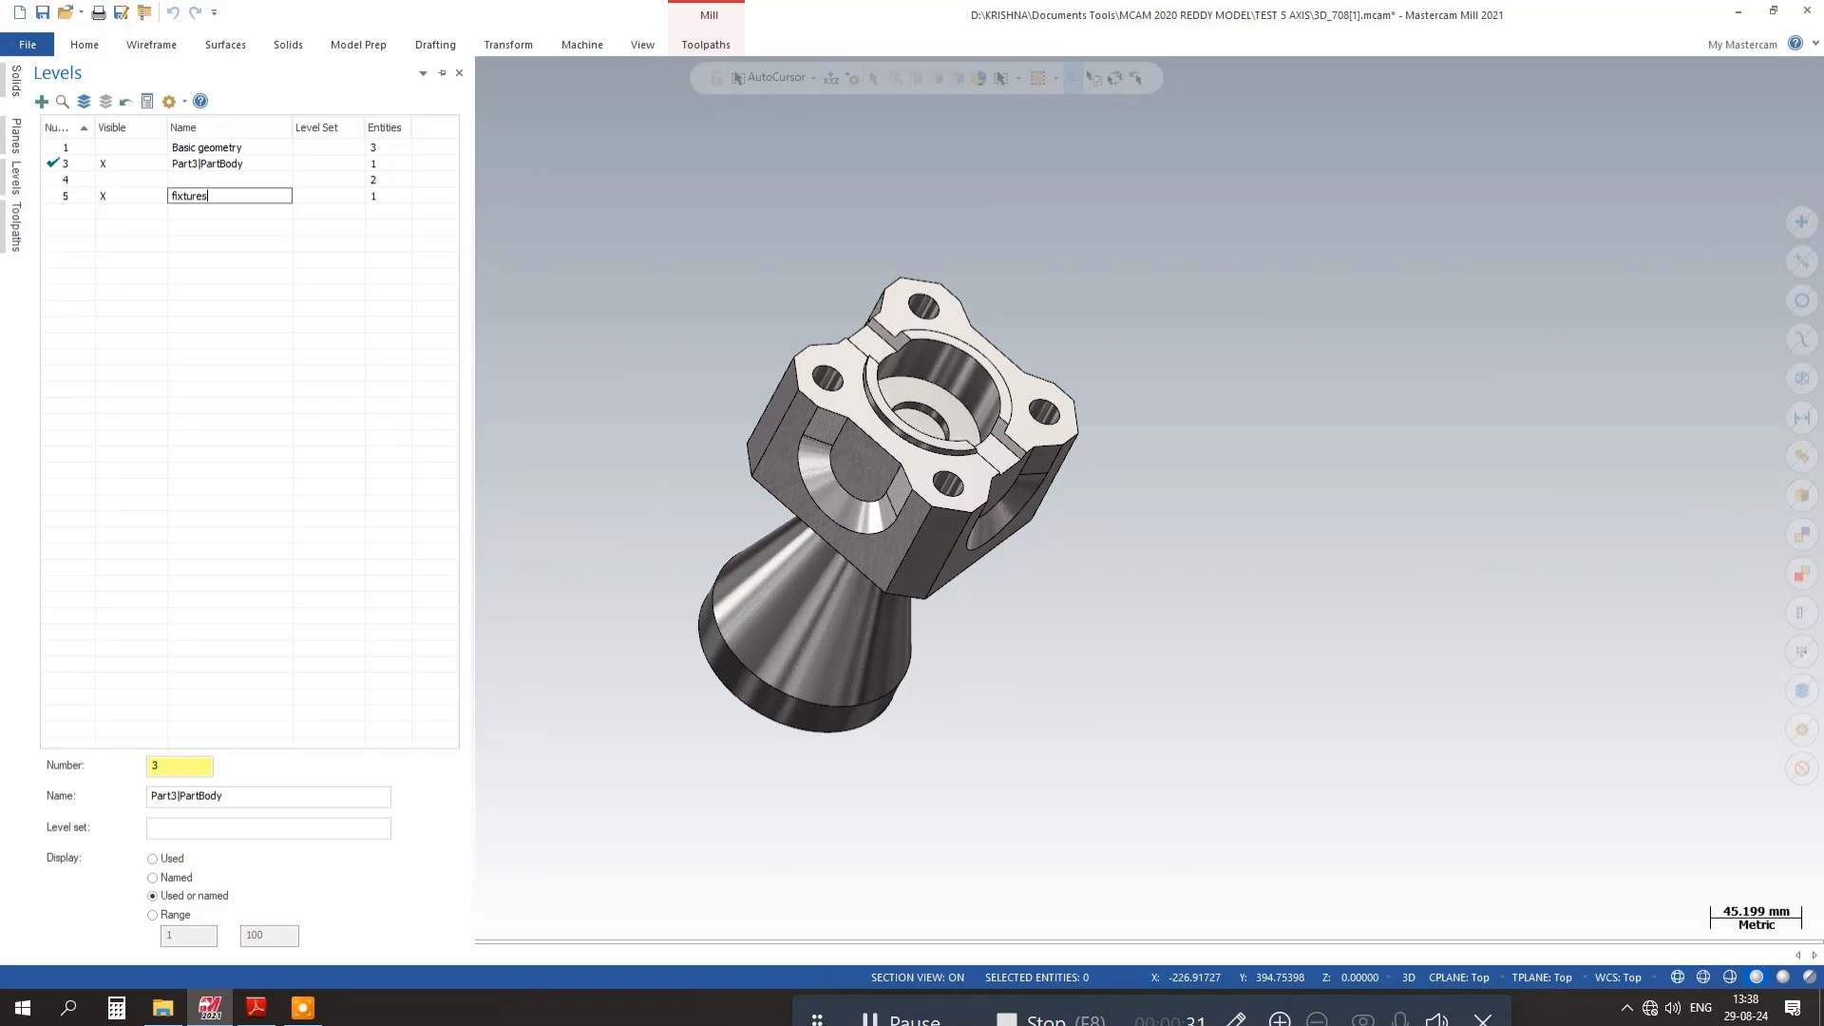
scroll(851, 466, "up", 4)
scroll(1170, 390, "down", 6)
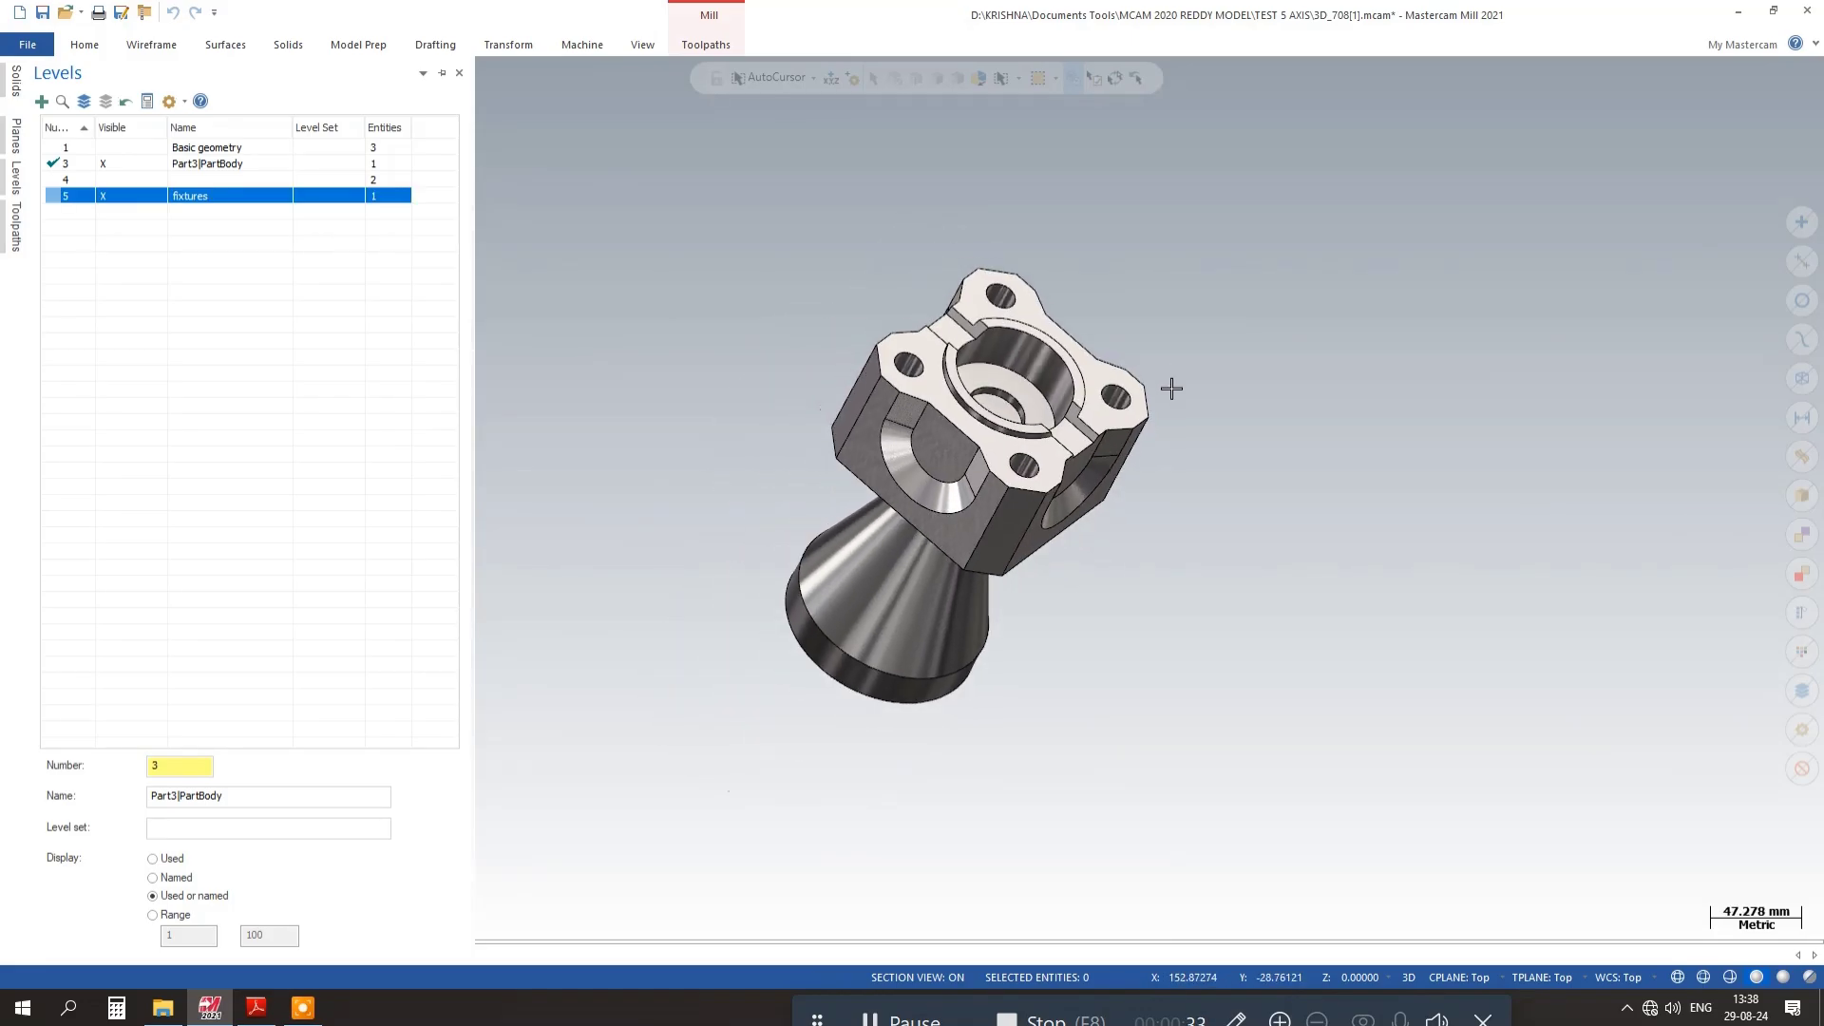
left_click(634, 402)
- Look through the available multiaxis toolpath types, including the Flow pattern
middle_click_drag(1545, 442, 1330, 404)
mouse_move(2, 244)
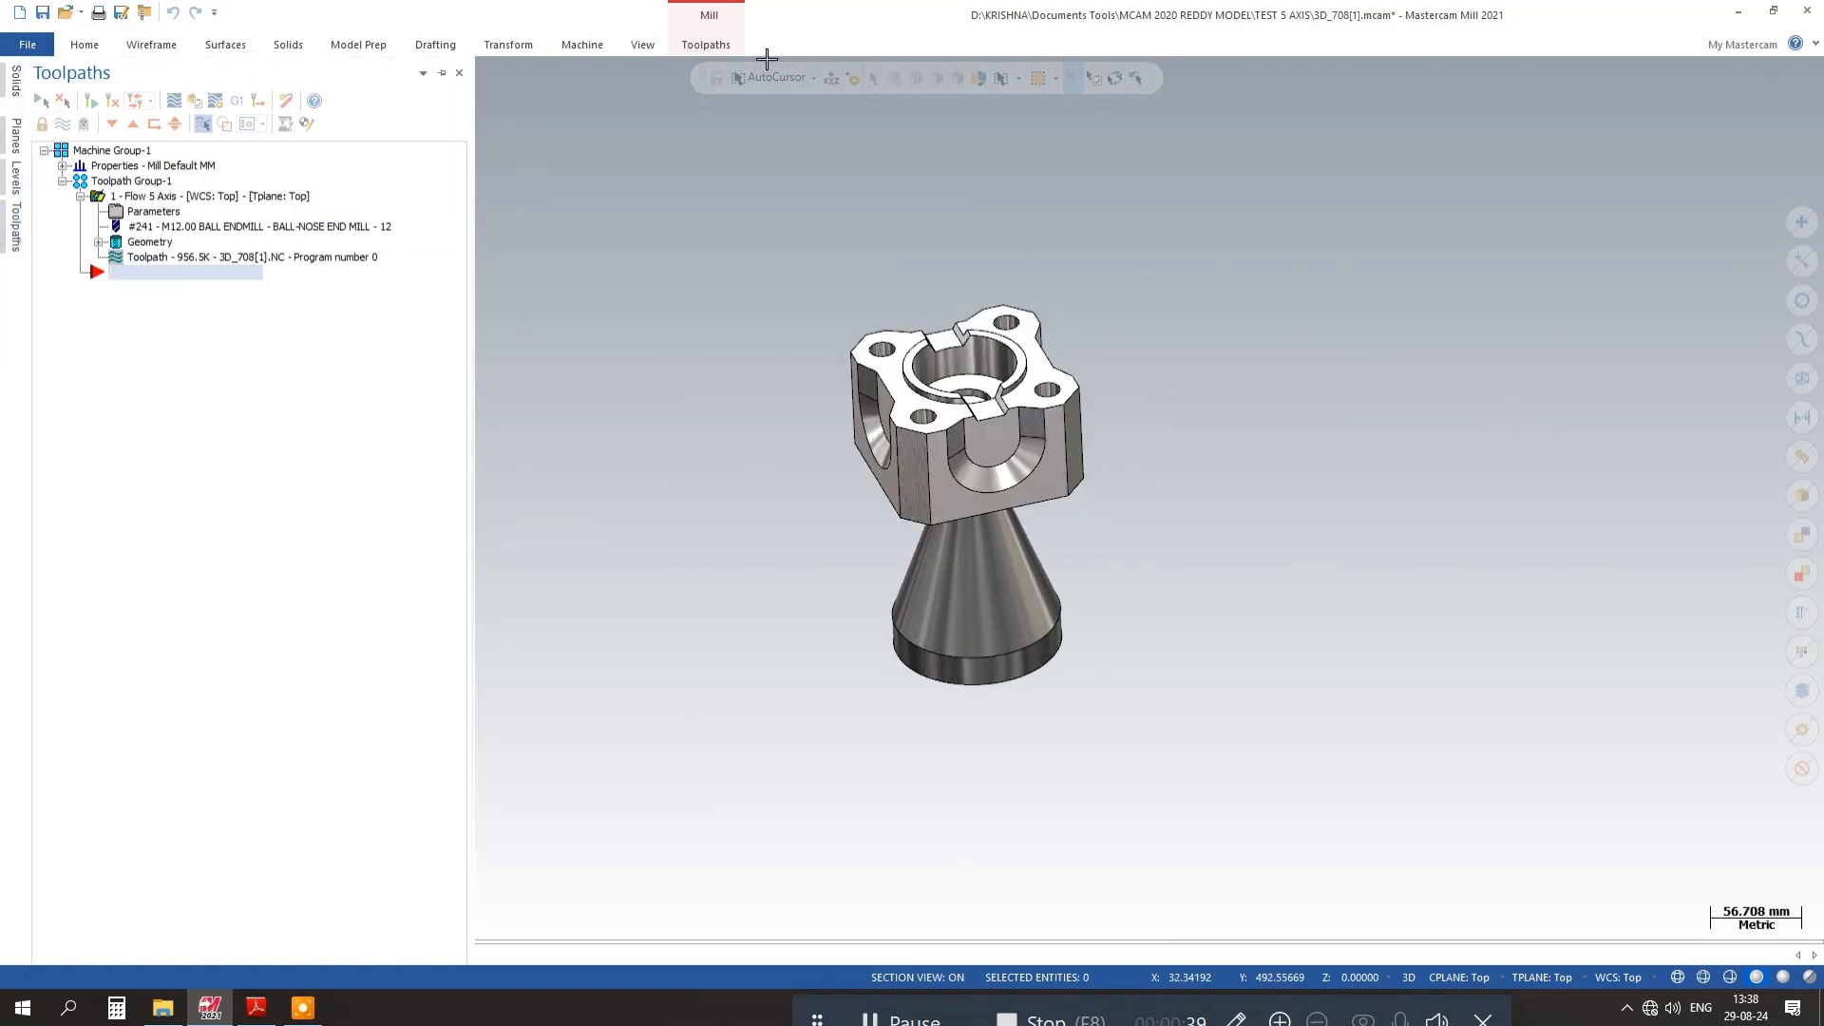
left_click(700, 45)
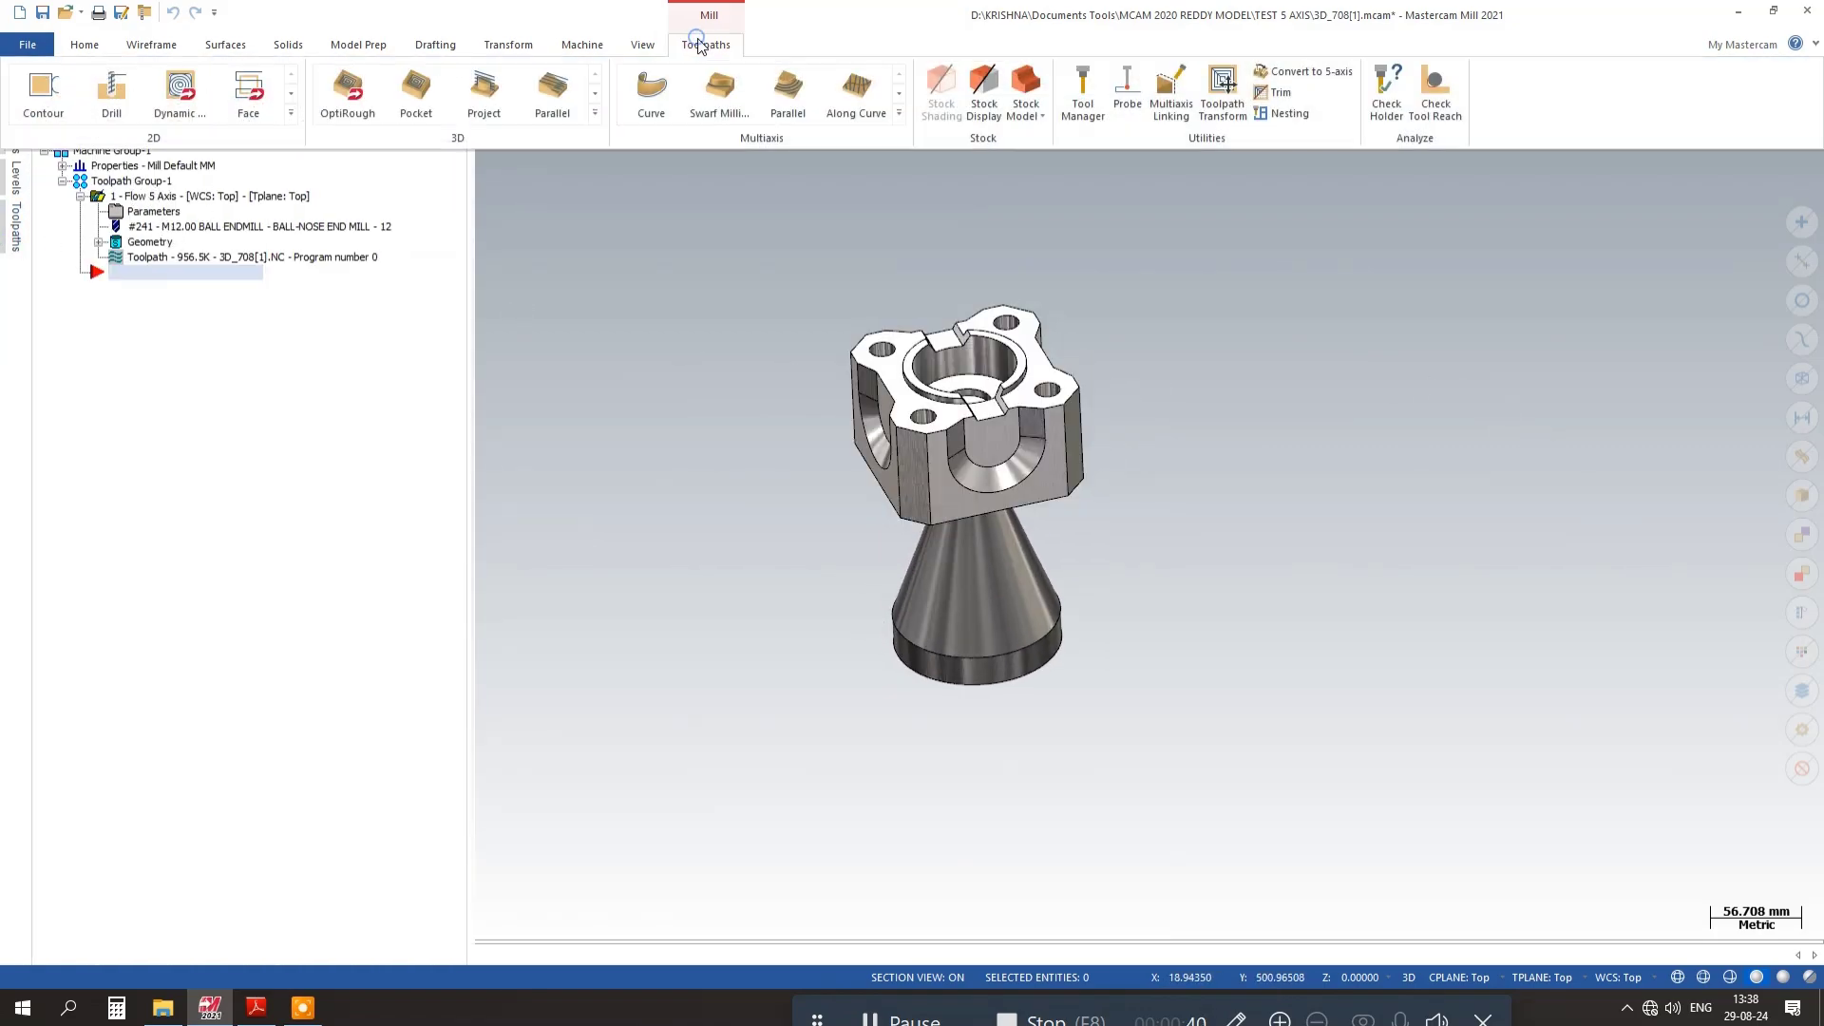
left_click(898, 113)
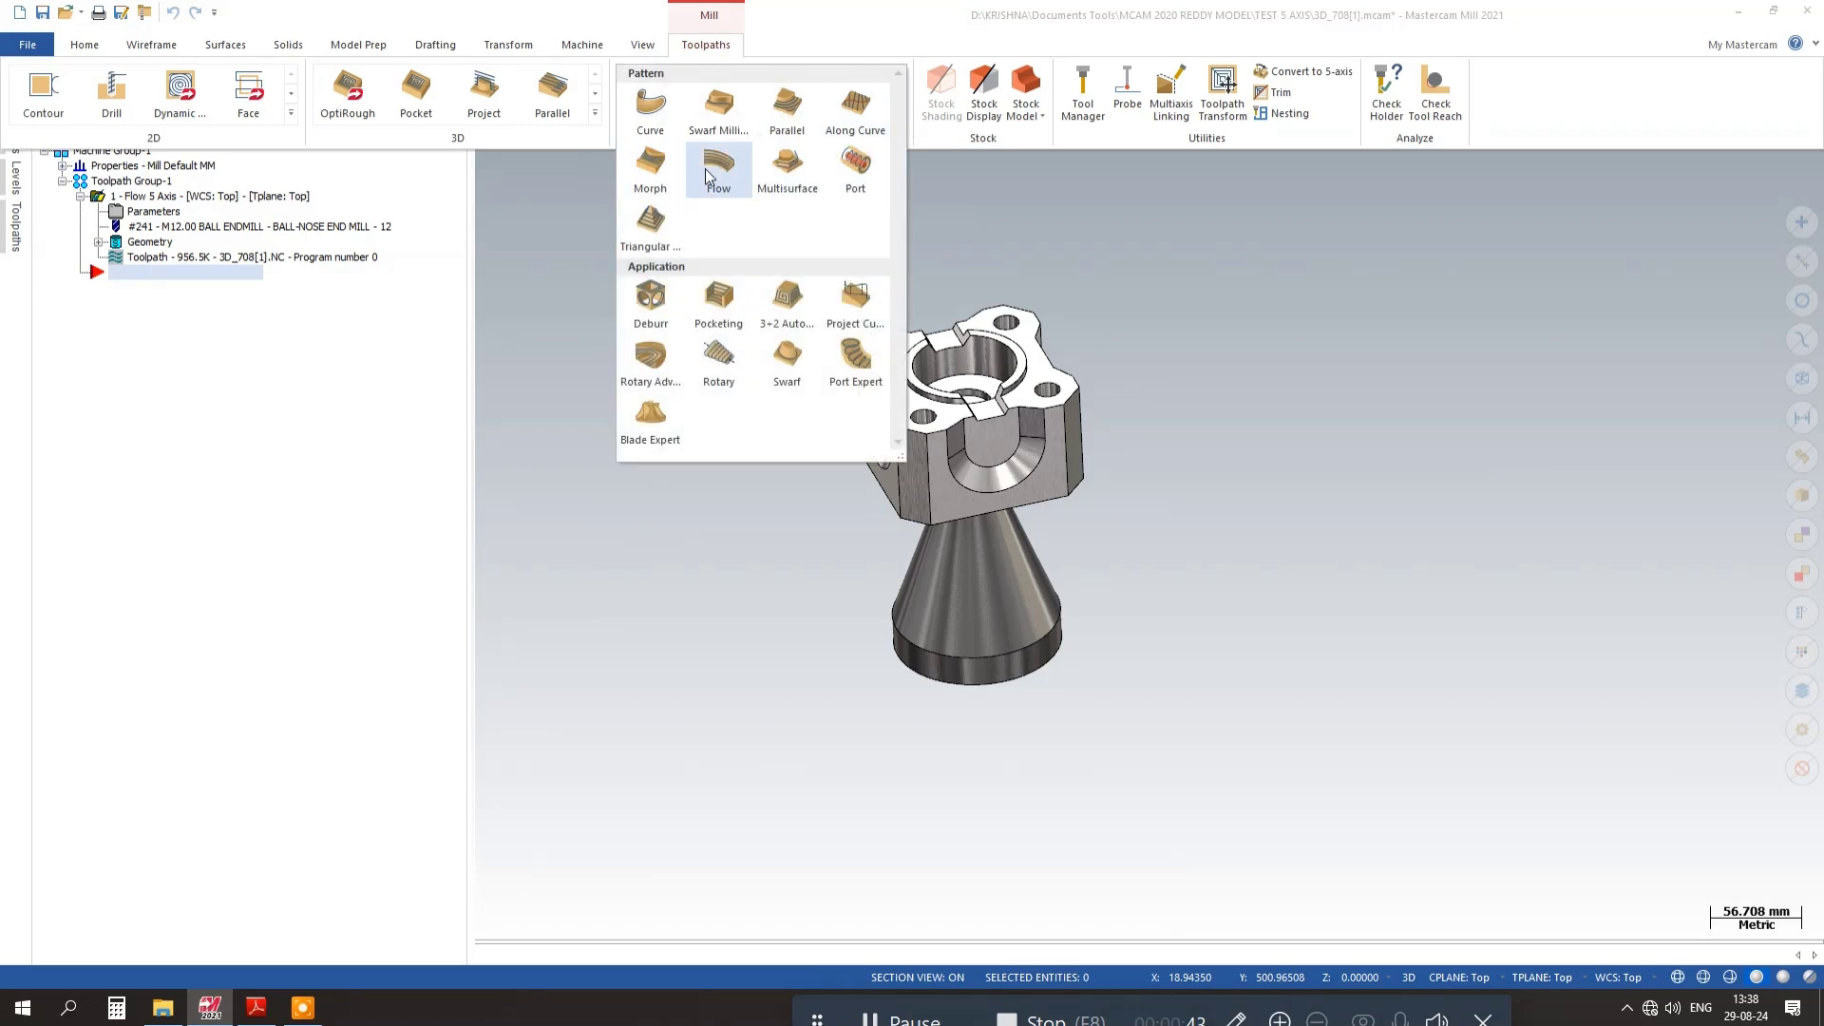
left_click(324, 331)
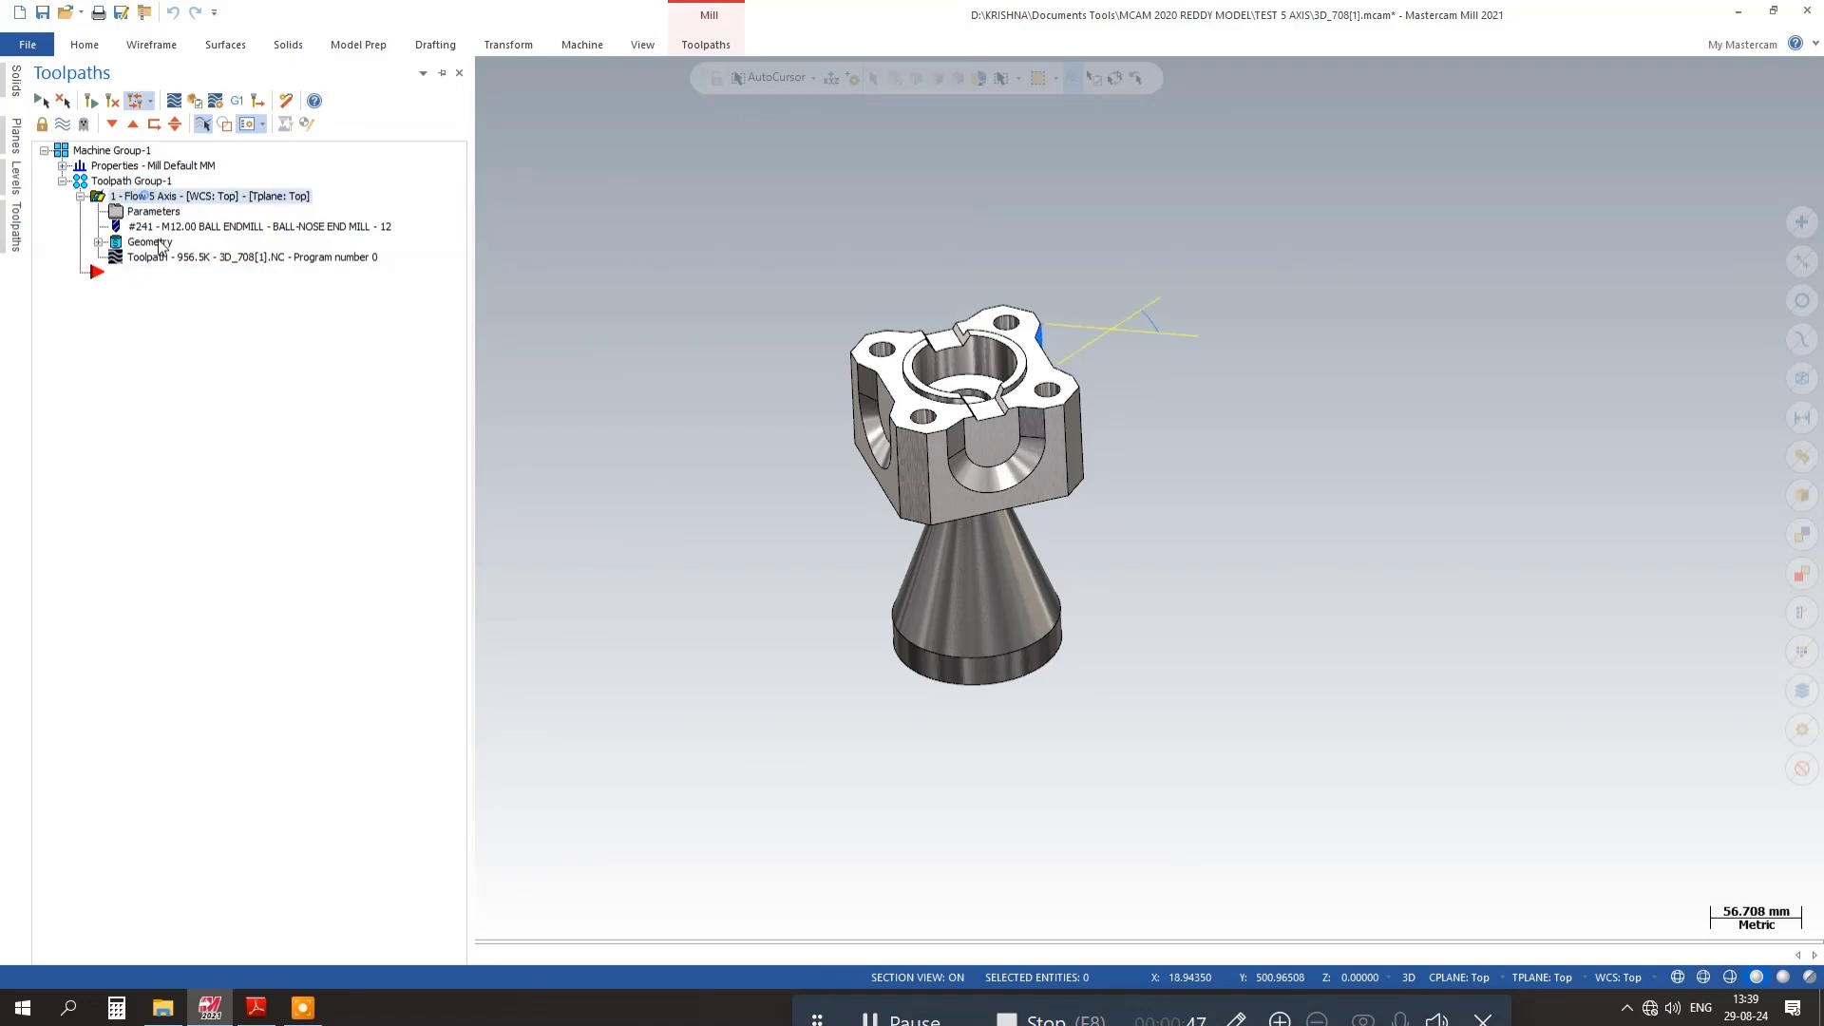
- Backplot the Flow 5 Axis toolpath with a faster playback speed and watch the ball end mill cut the U-shaped side recess
left_click(152, 263)
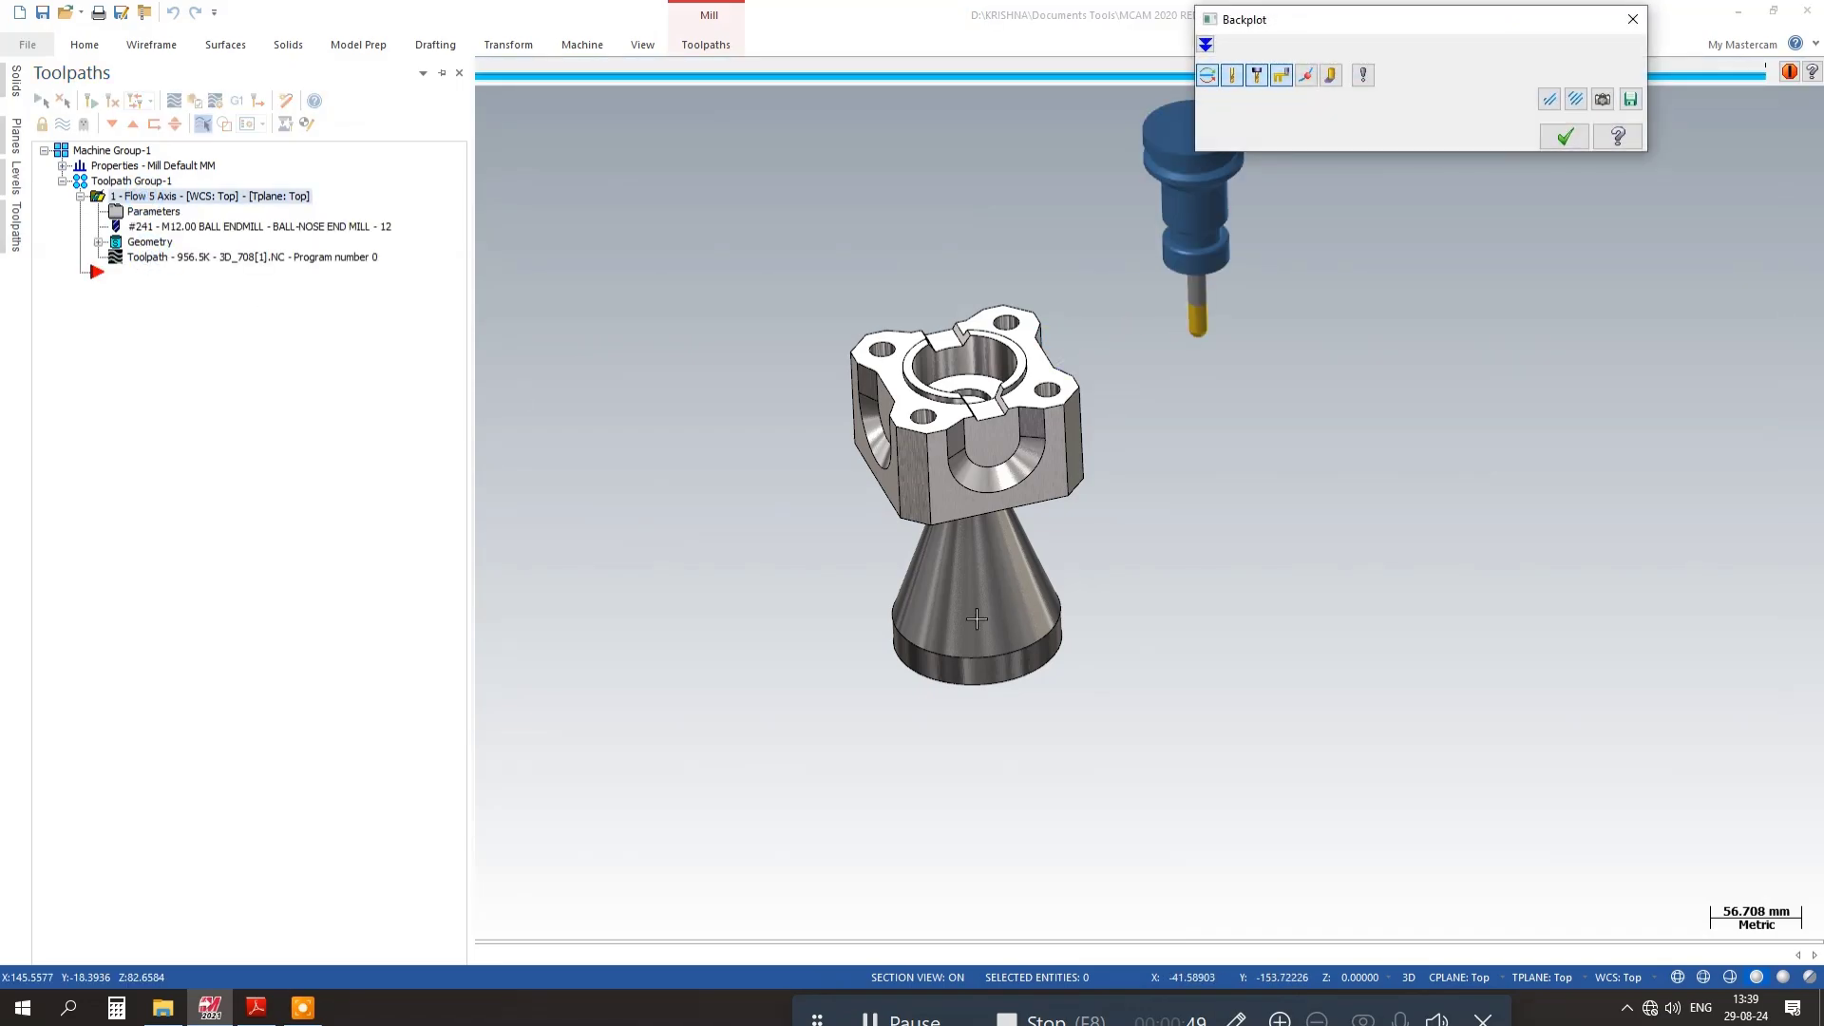
middle_click_drag(977, 618, 627, 611)
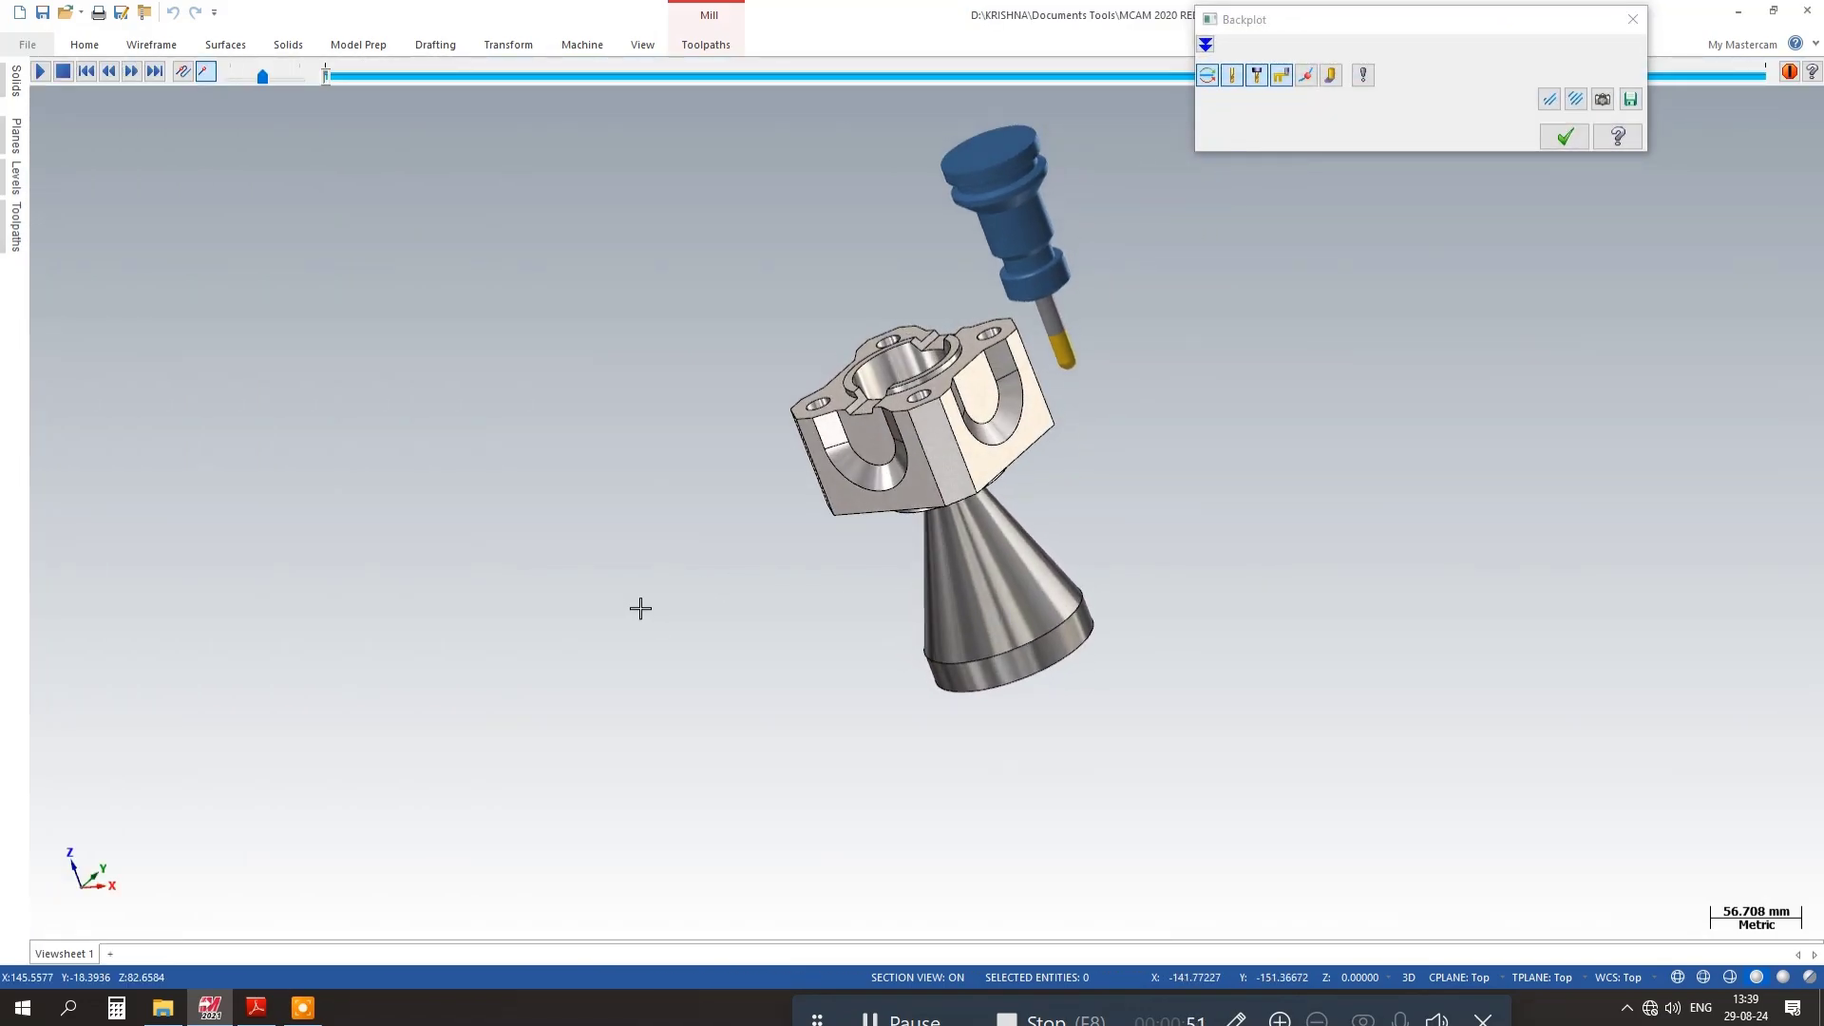
scroll(800, 520, "up", 5)
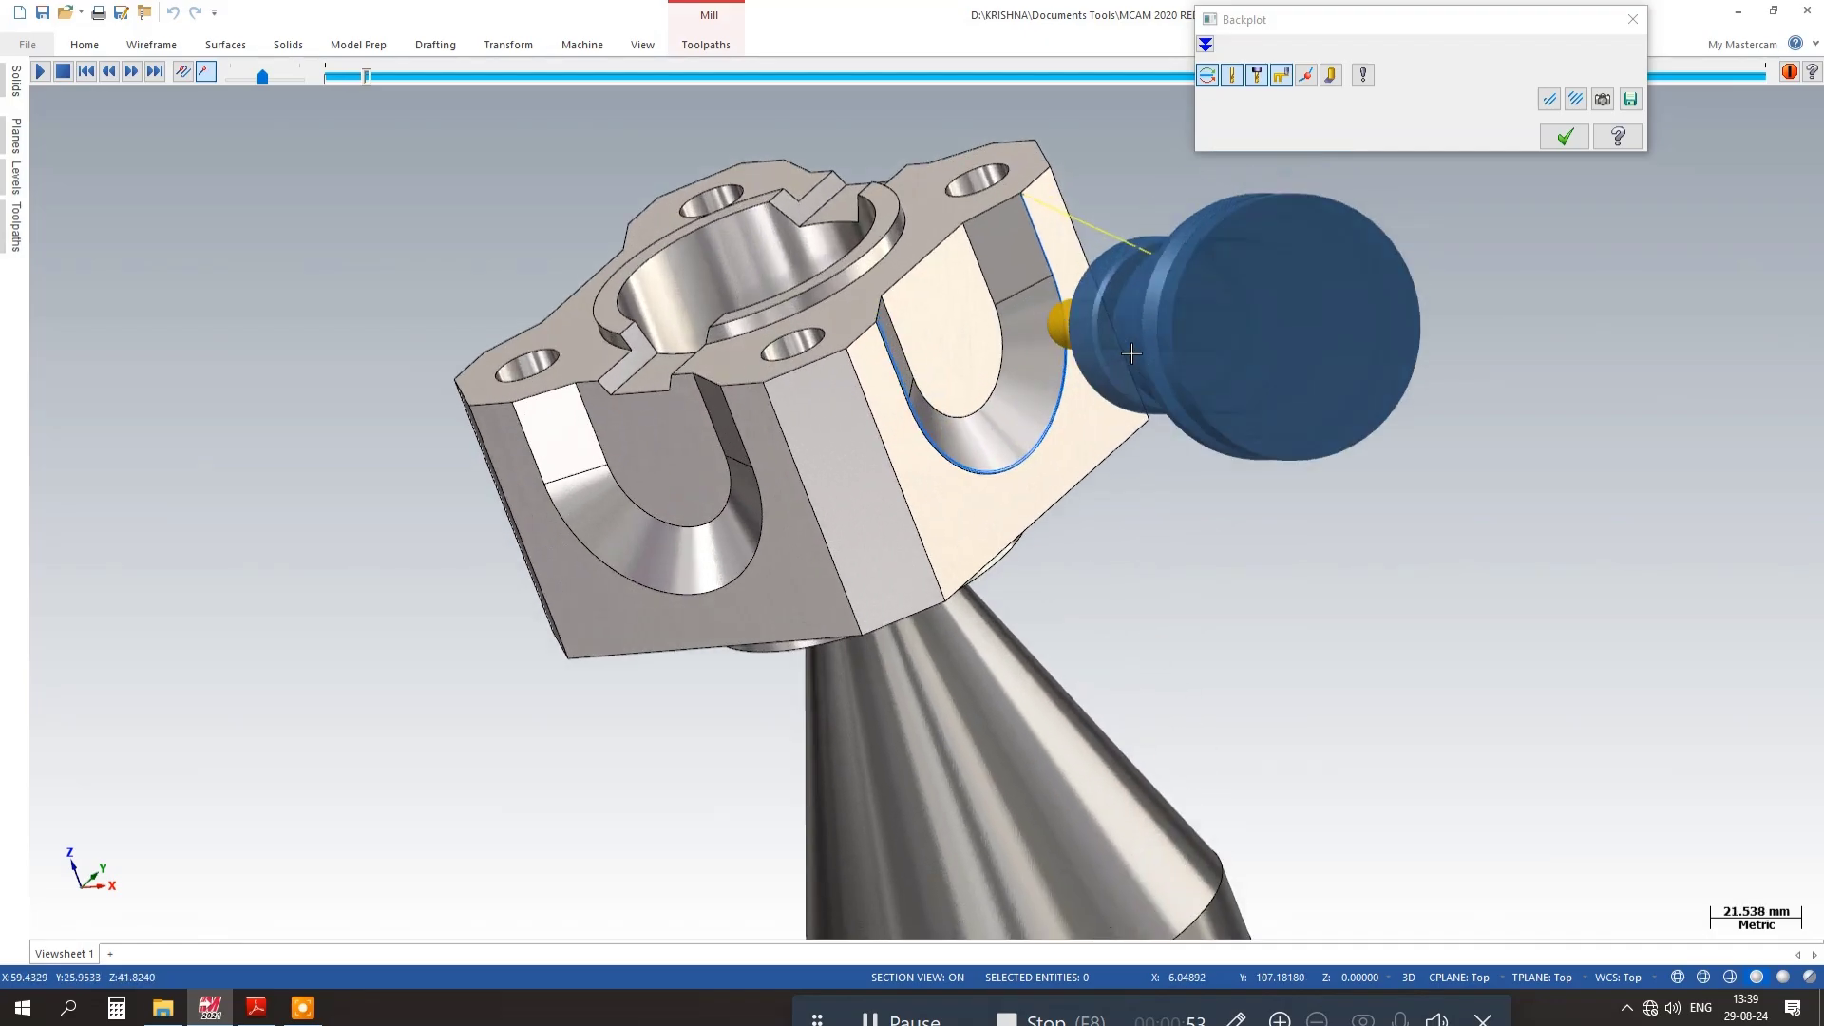
left_click(297, 77)
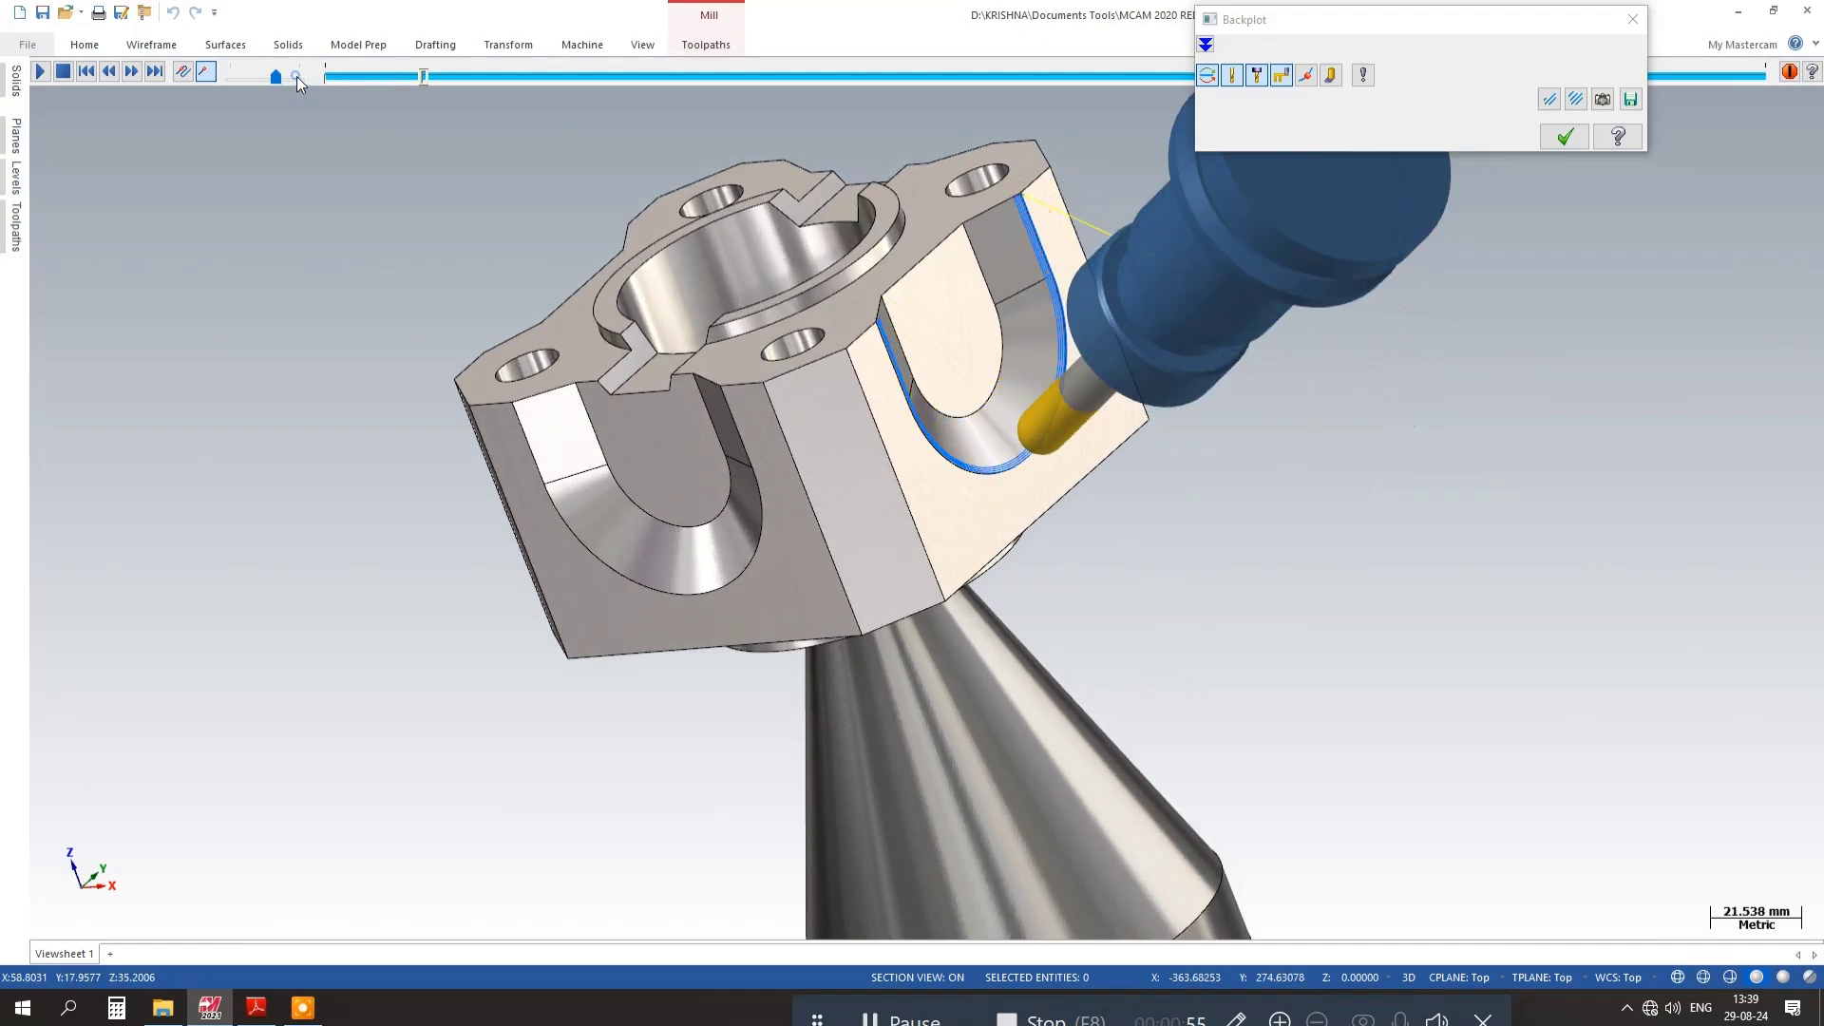
left_click(297, 77)
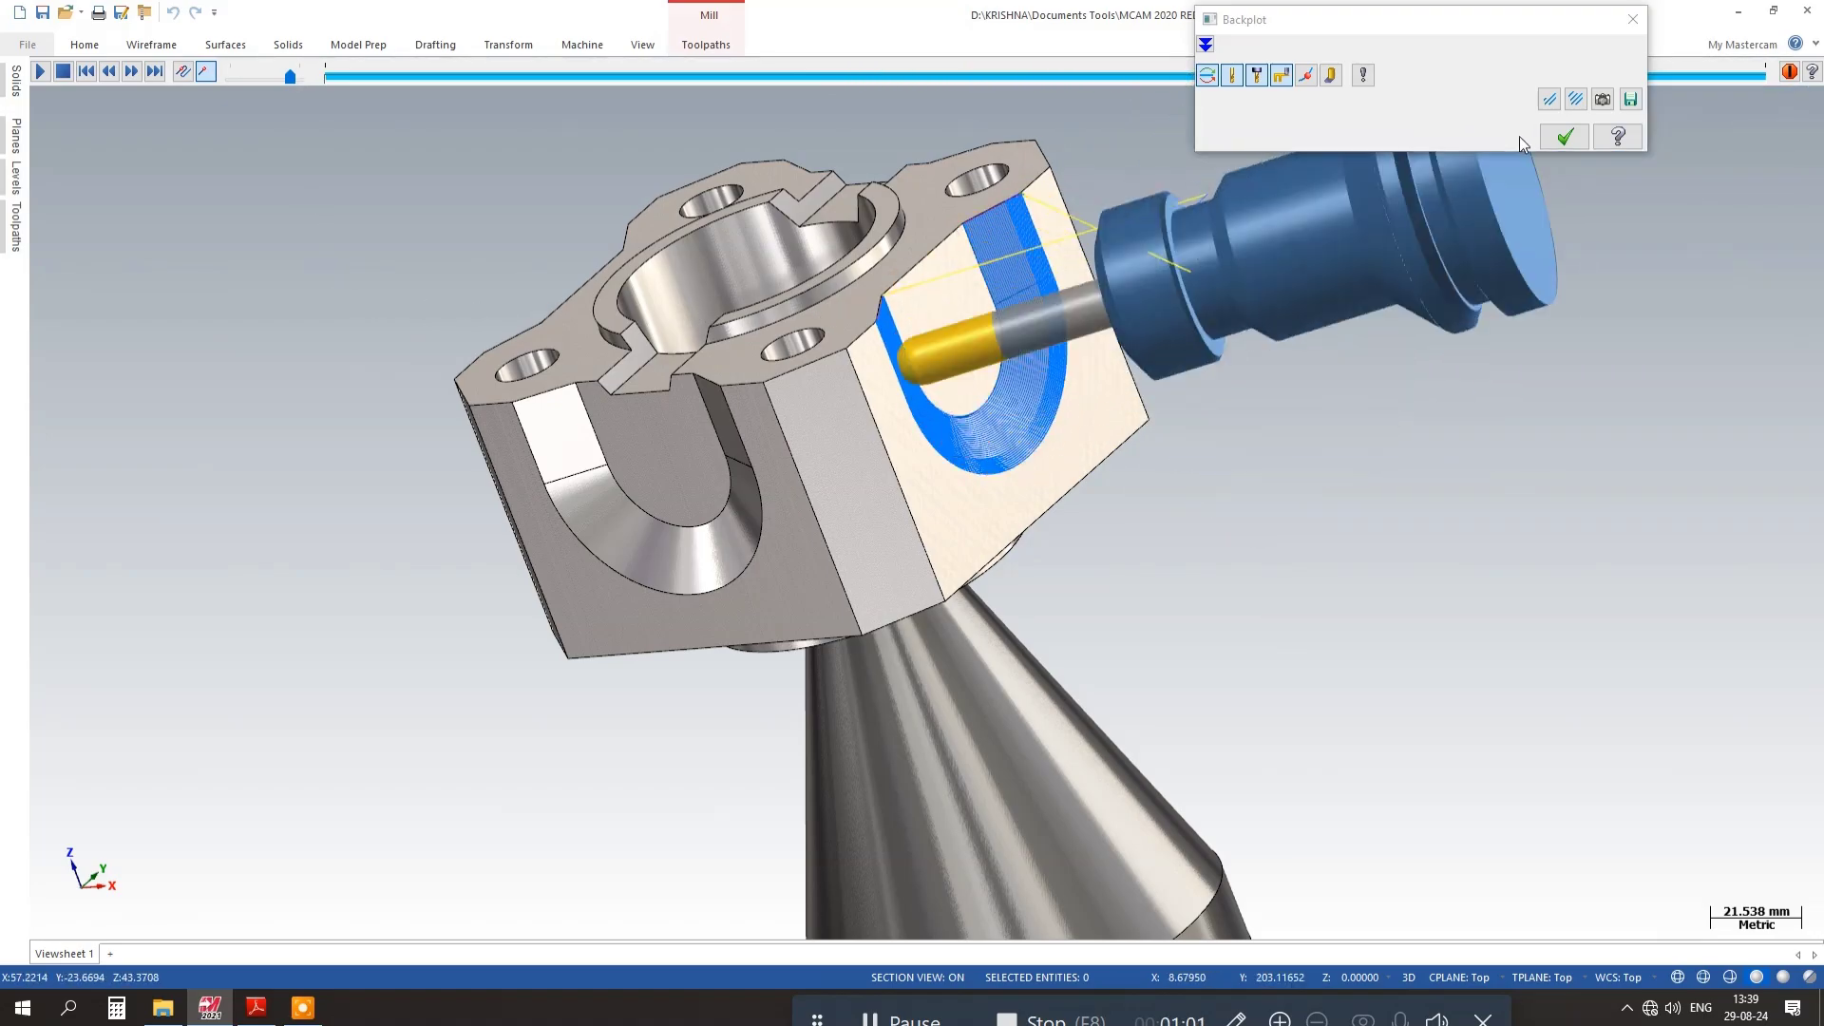
- Examine the backplotted passes on the U-shaped recess from several sides and close the backplot
middle_click_drag(1447, 190, 883, 315)
scroll(1049, 461, "up", 5)
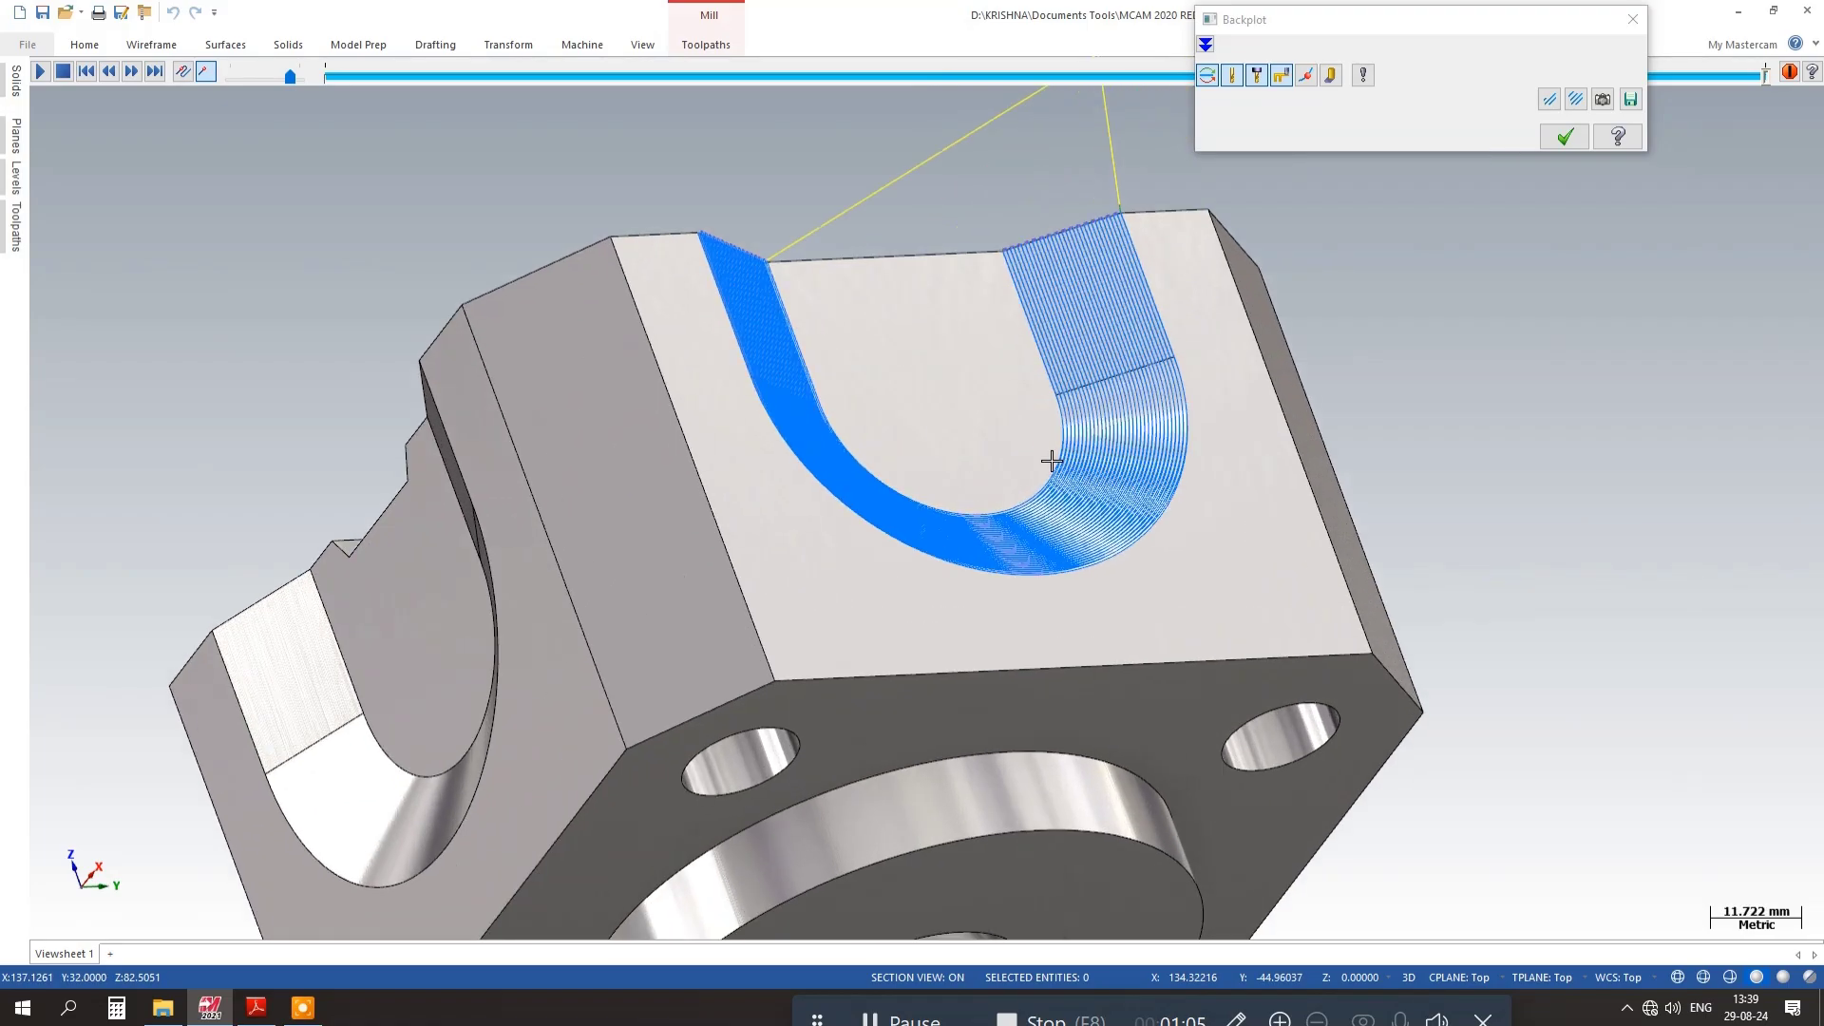
scroll(1049, 461, "down", 3)
middle_click_drag(916, 285, 1013, 364)
scroll(826, 407, "down", 4)
left_click(1565, 134)
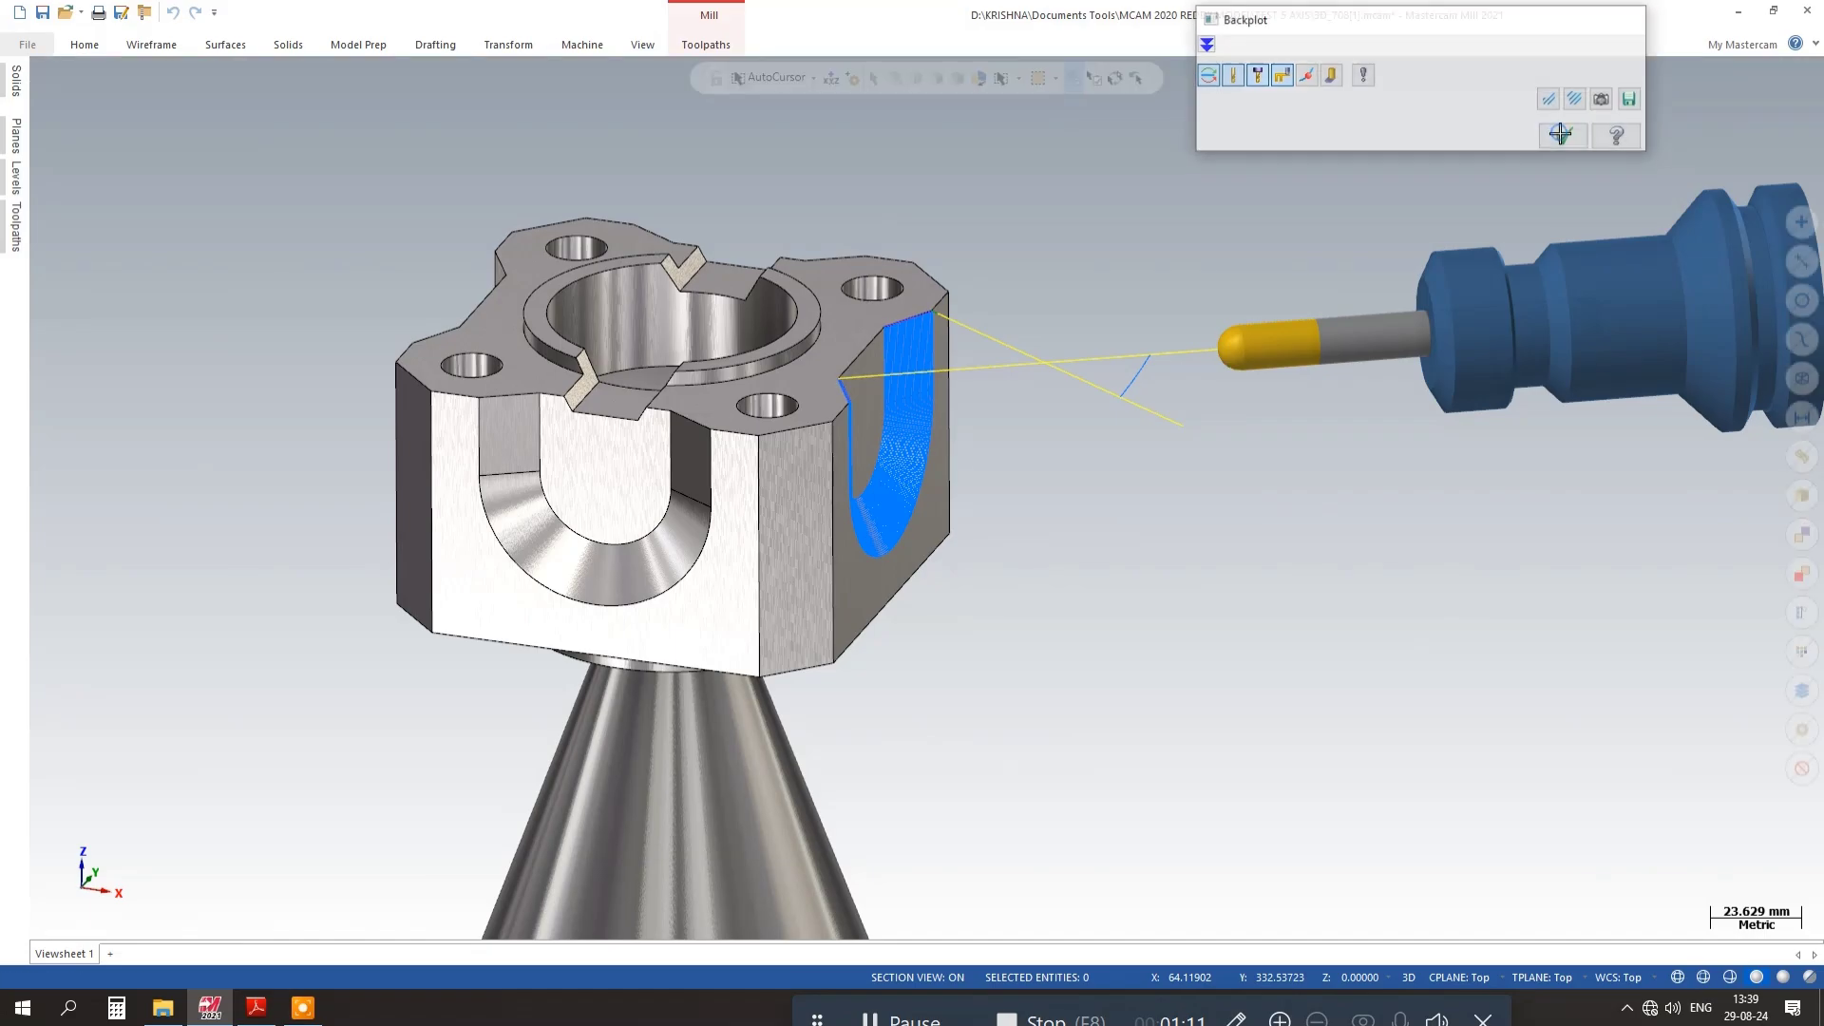
- Launch the machine simulation for the Flow 5 Axis operation
scroll(1078, 469, "down", 4)
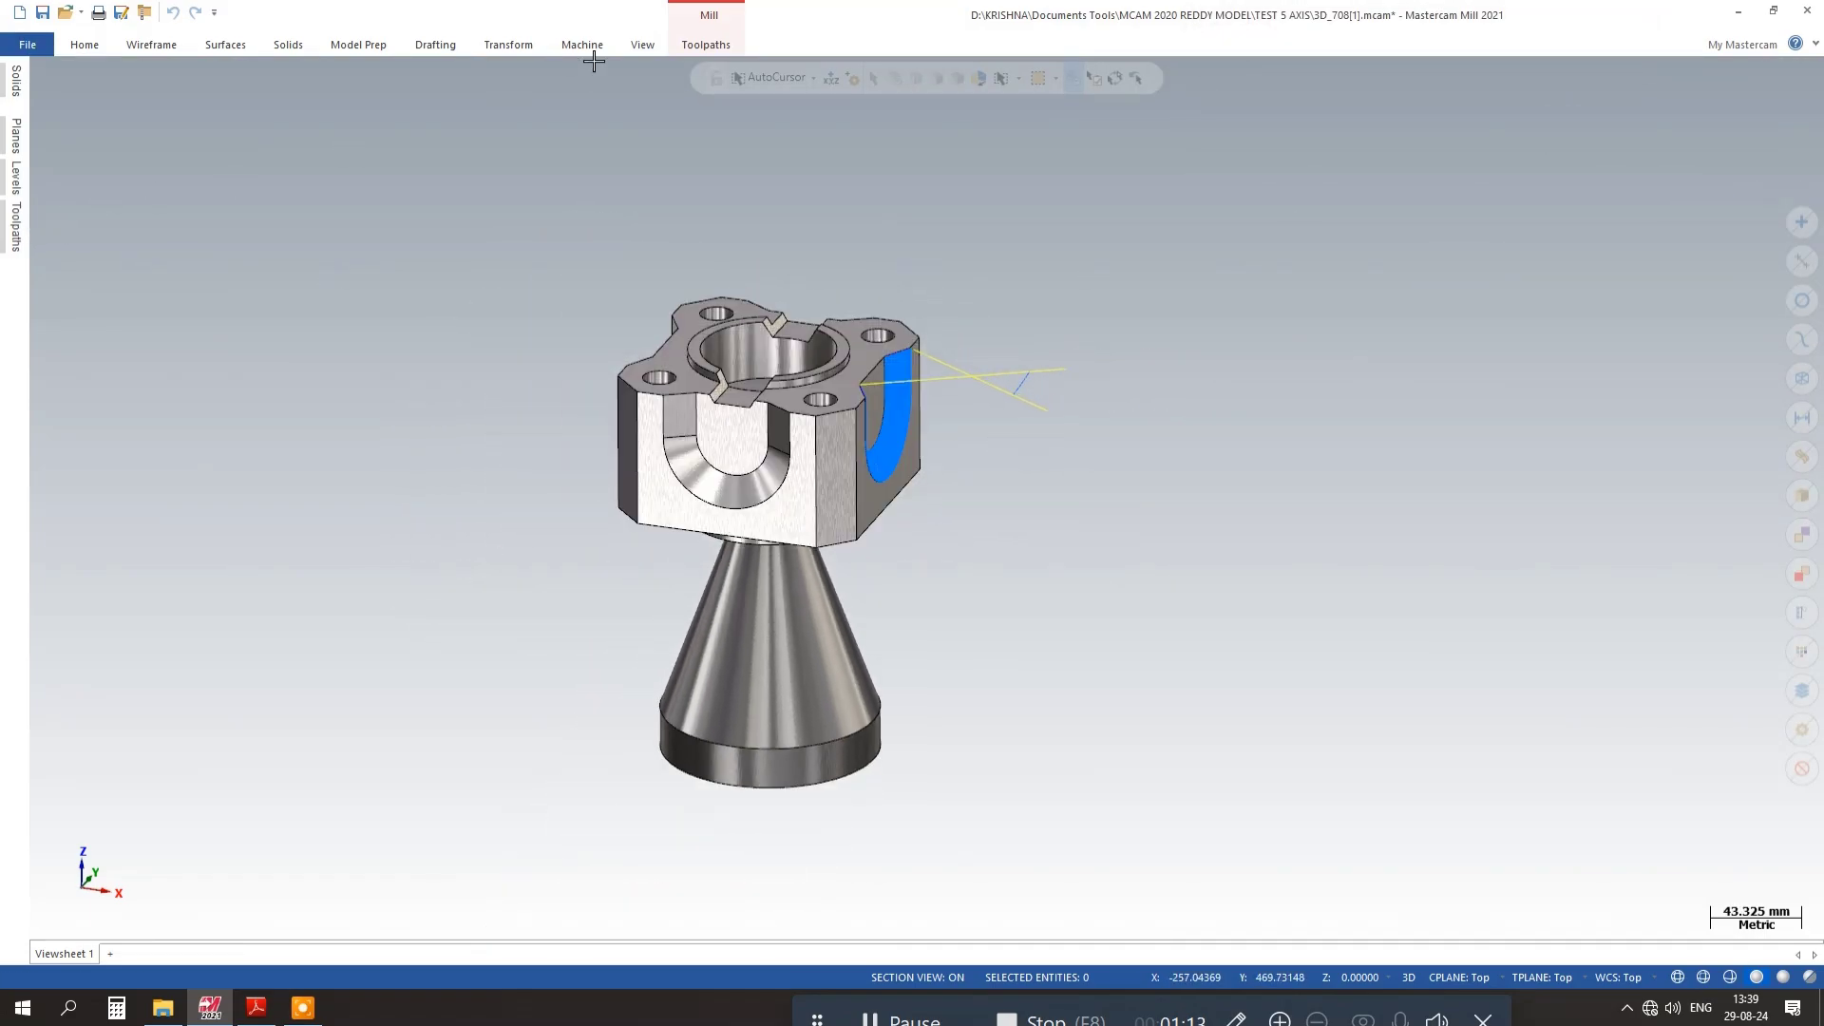
left_click(15, 228)
left_click(582, 44)
left_click(488, 88)
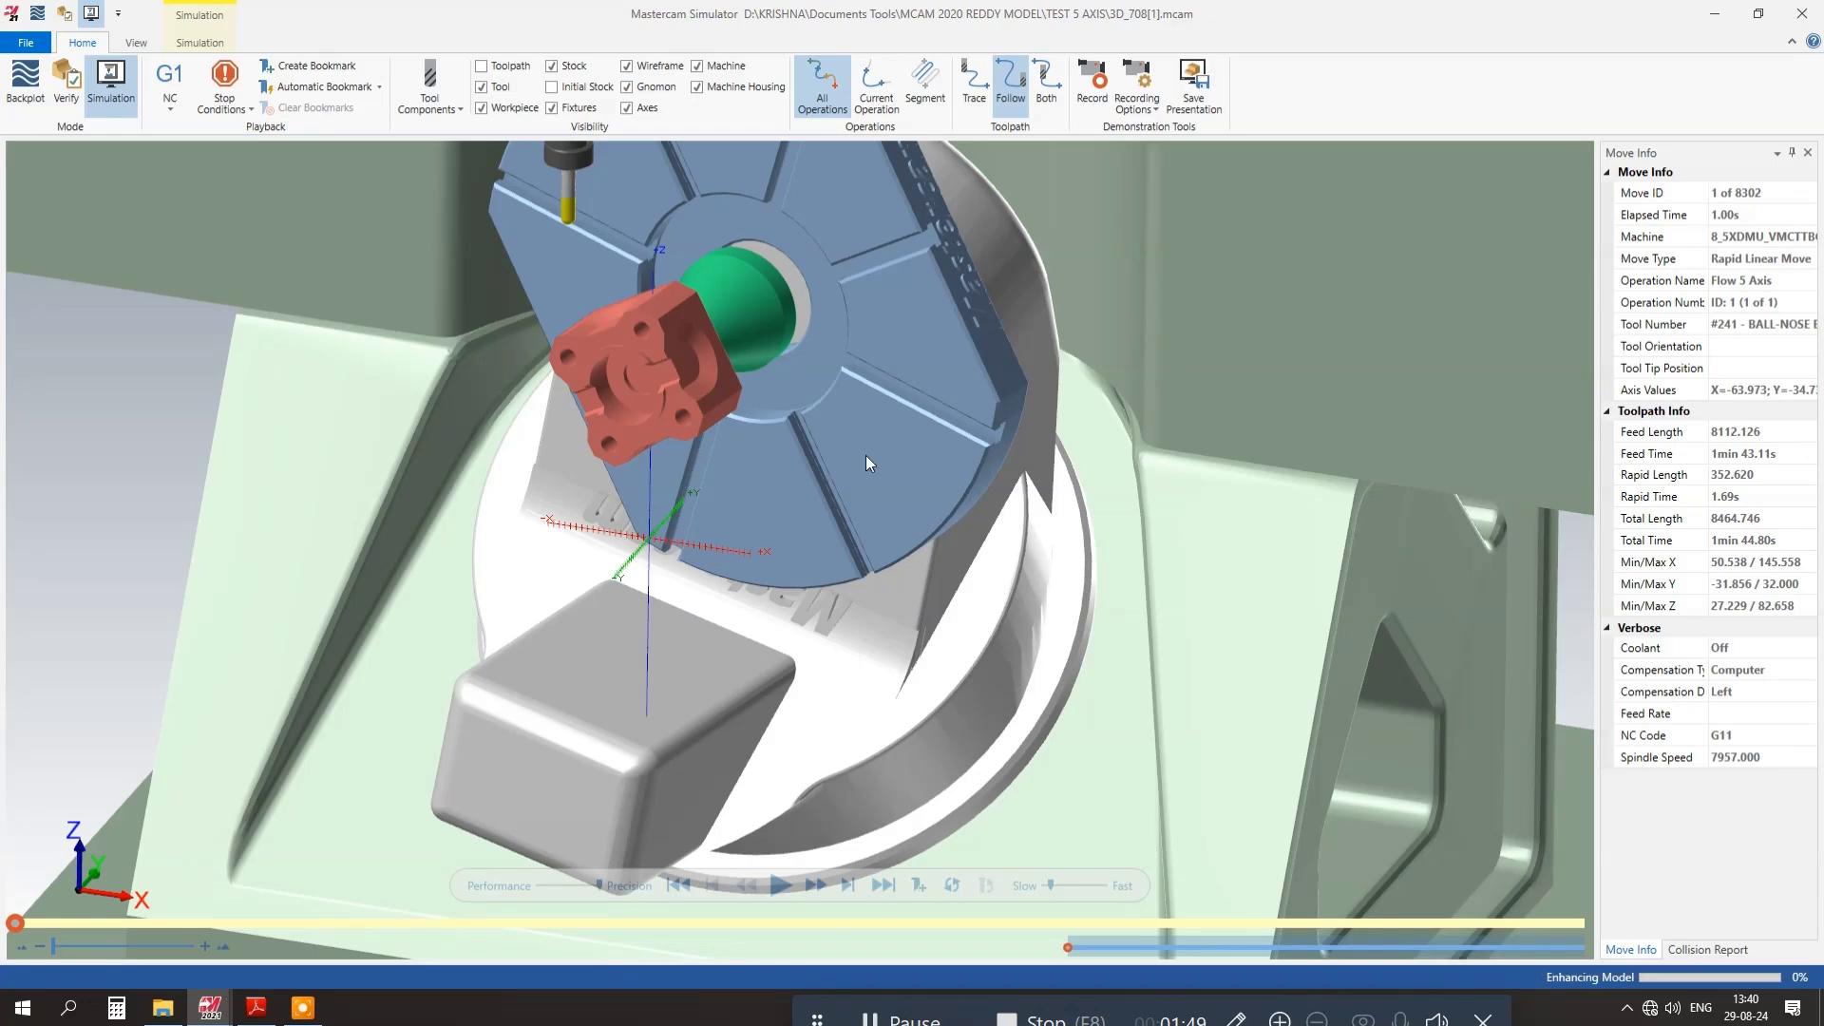
- Play the machine simulation and examine how the table, fixture, part and tool move, both close up and on the whole machine
scroll(716, 421, "down", 5)
scroll(665, 418, "up", 5)
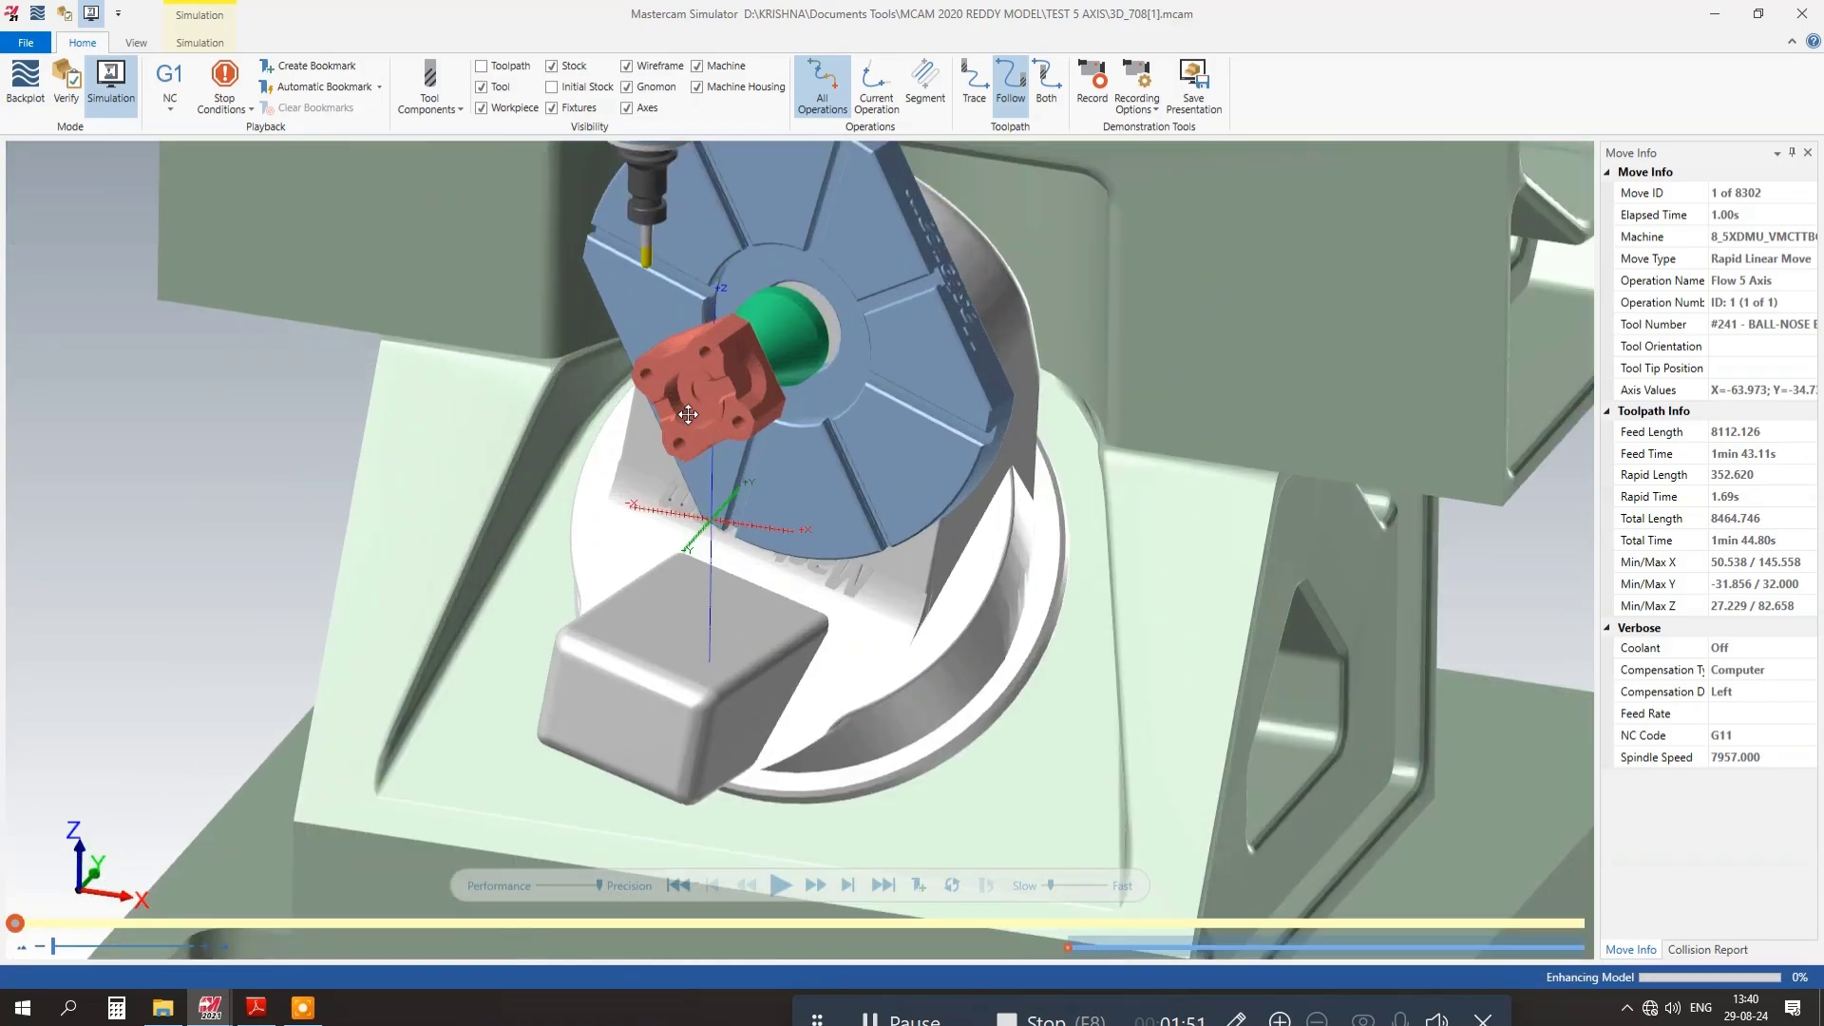
middle_click_drag(665, 418, 706, 436)
scroll(708, 439, "down", 5)
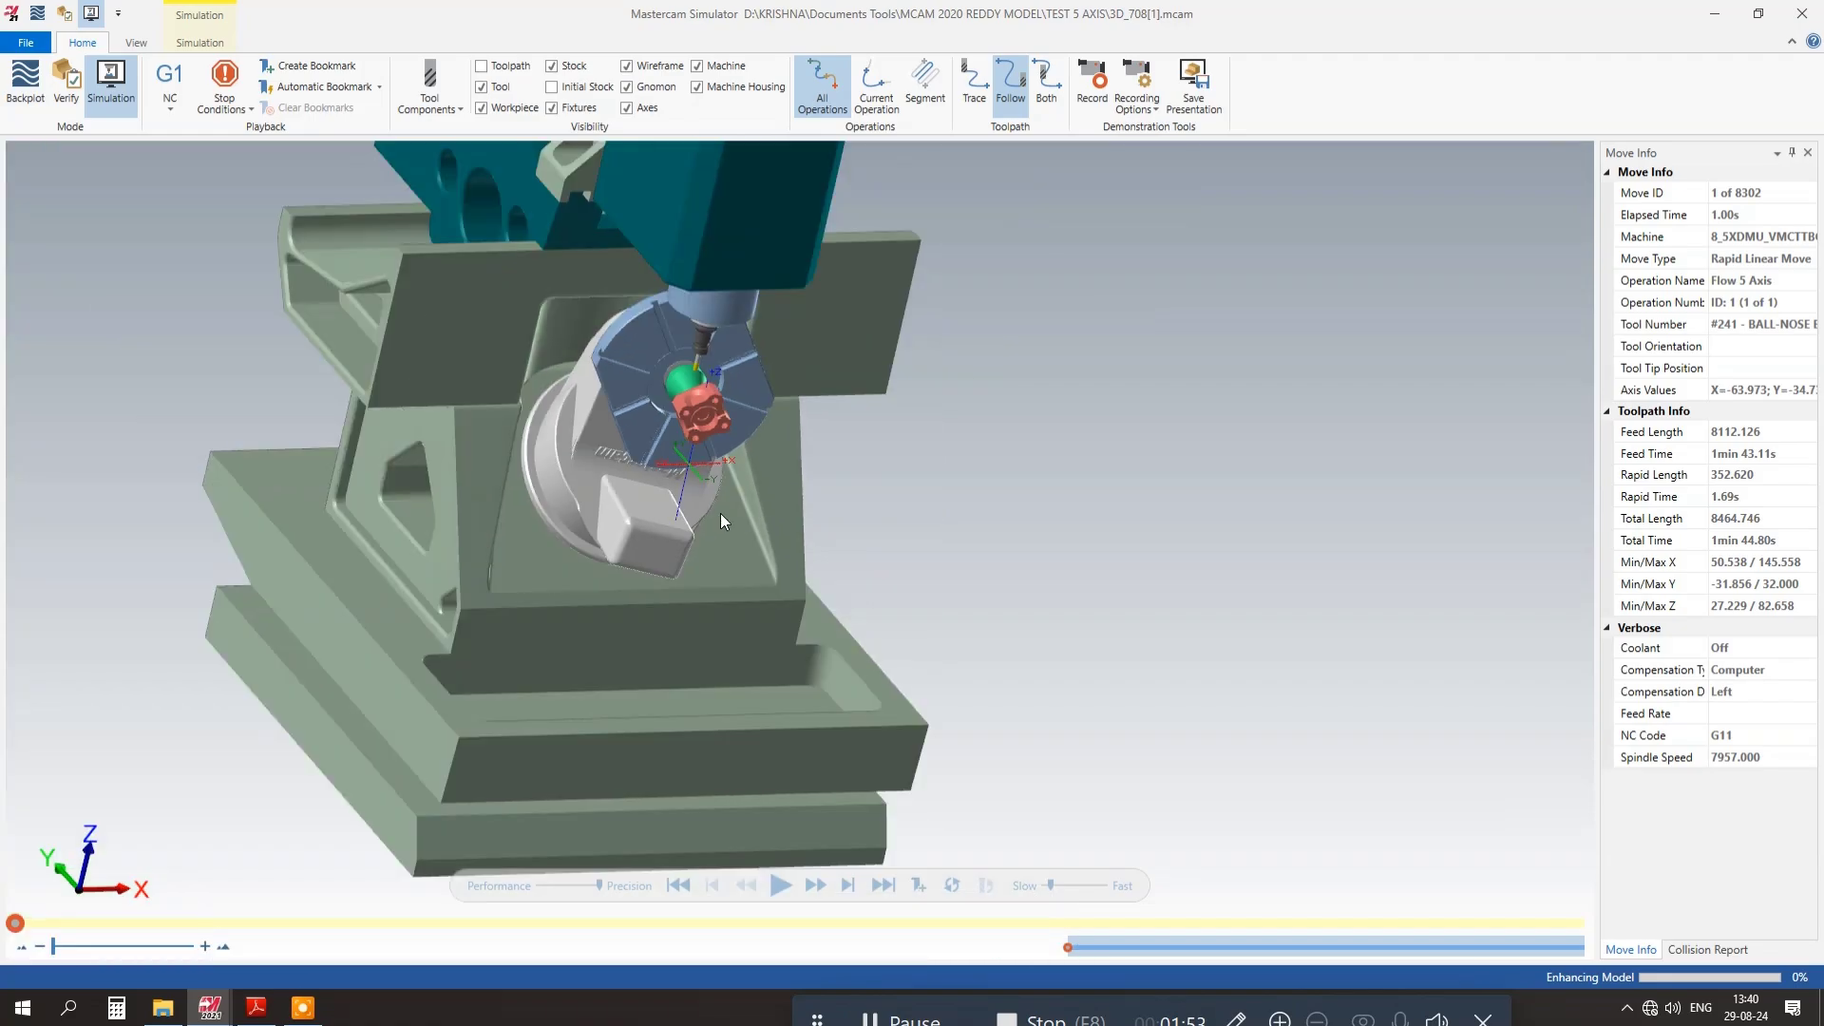
middle_click_drag(742, 512, 678, 561)
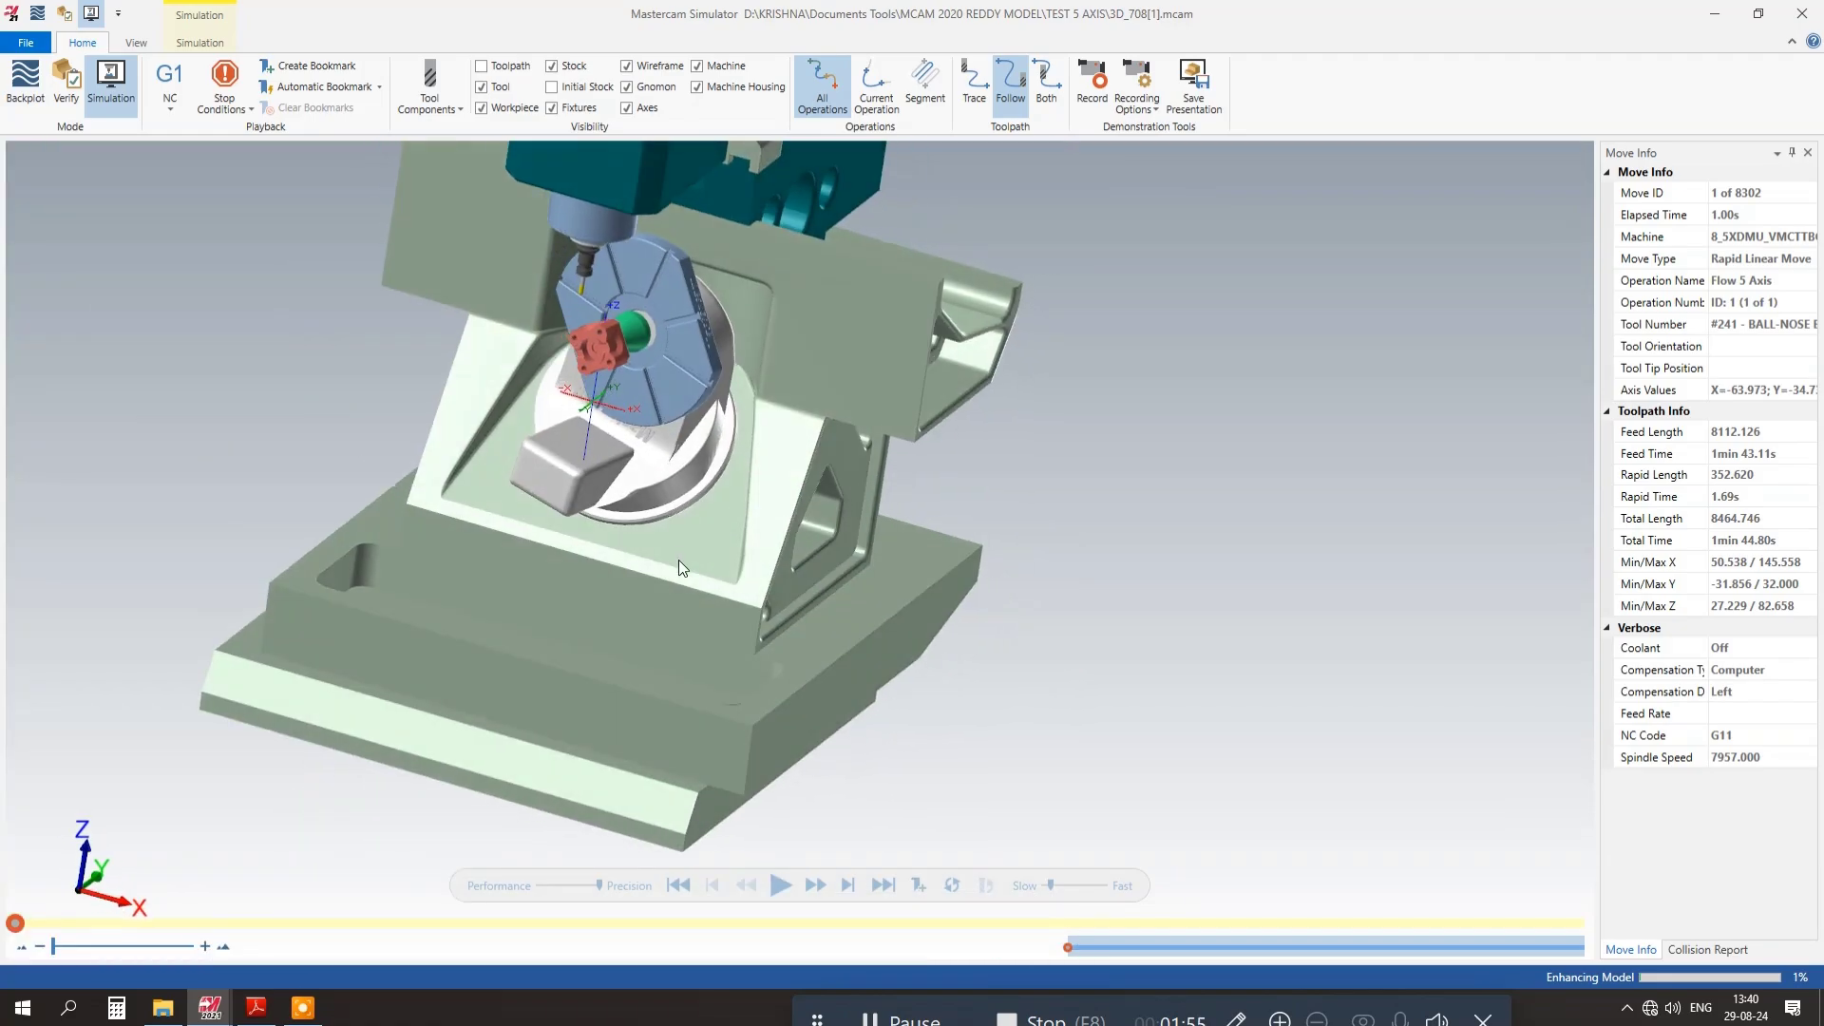
scroll(619, 430, "up", 6)
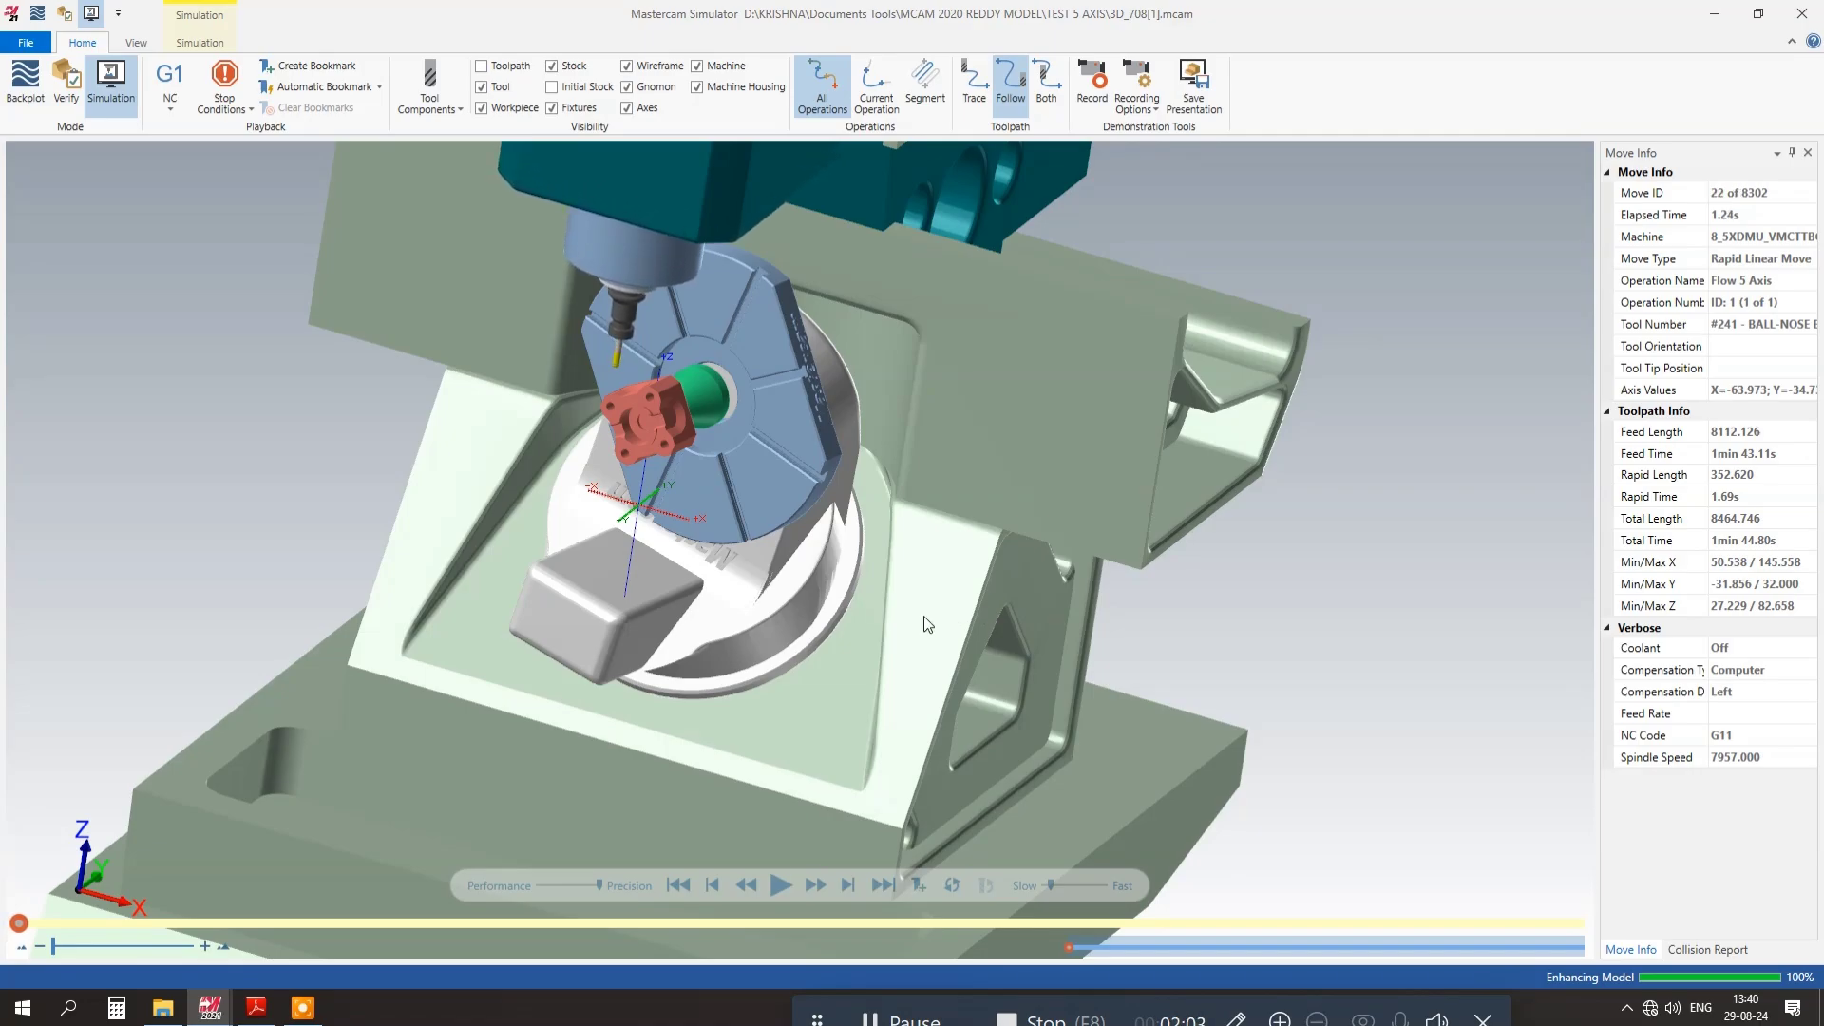
scroll(595, 373, "up", 3)
scroll(594, 373, "up", 3)
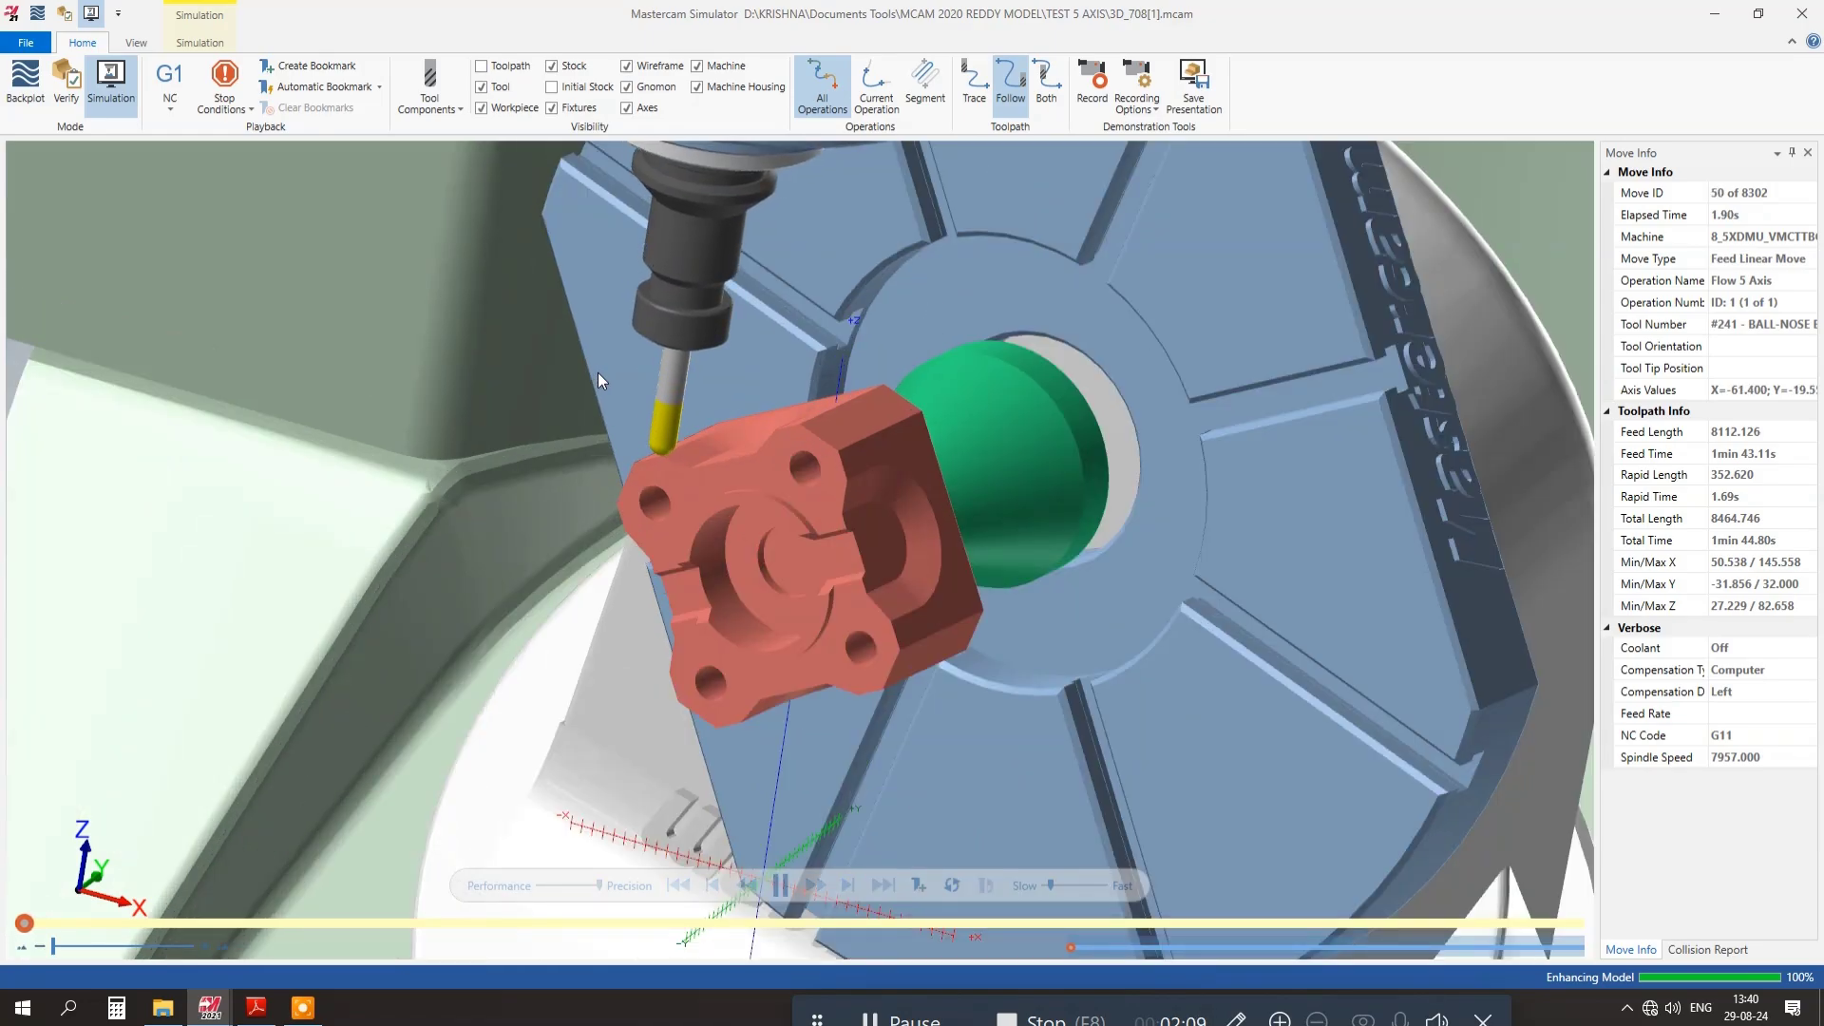
scroll(596, 372, "down", 8)
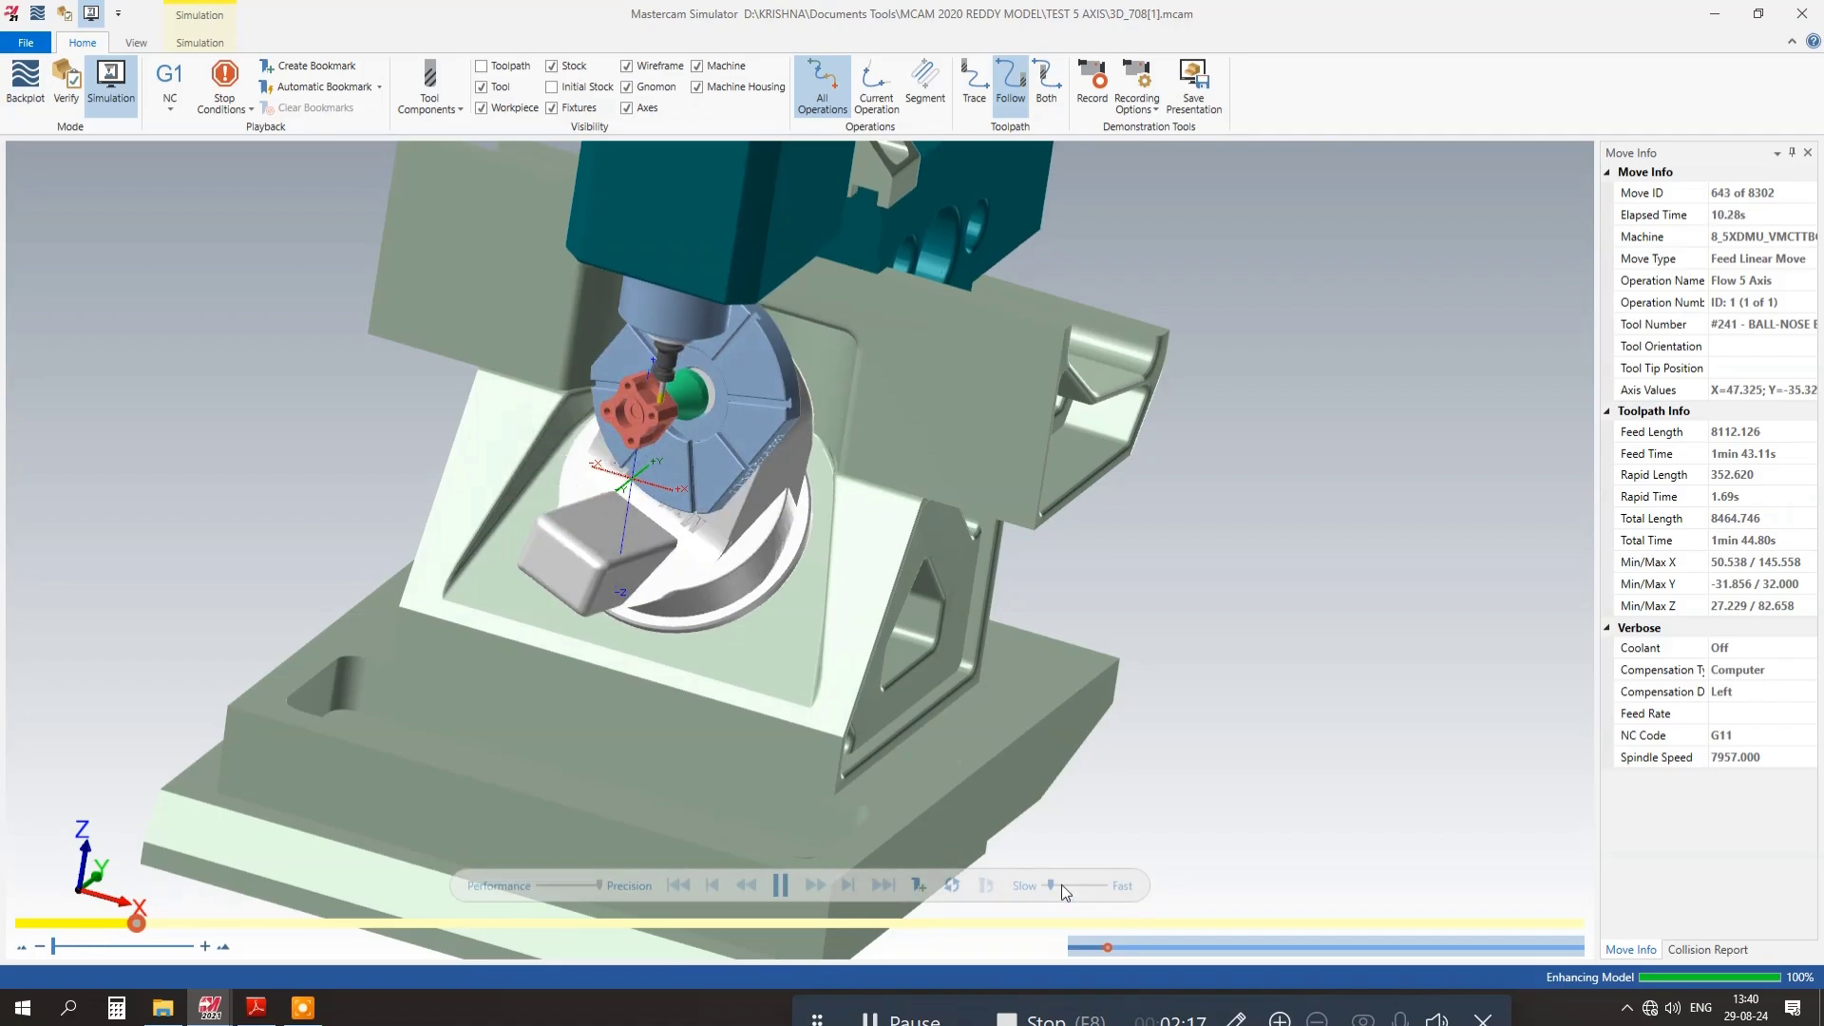
scroll(638, 379, "up", 5)
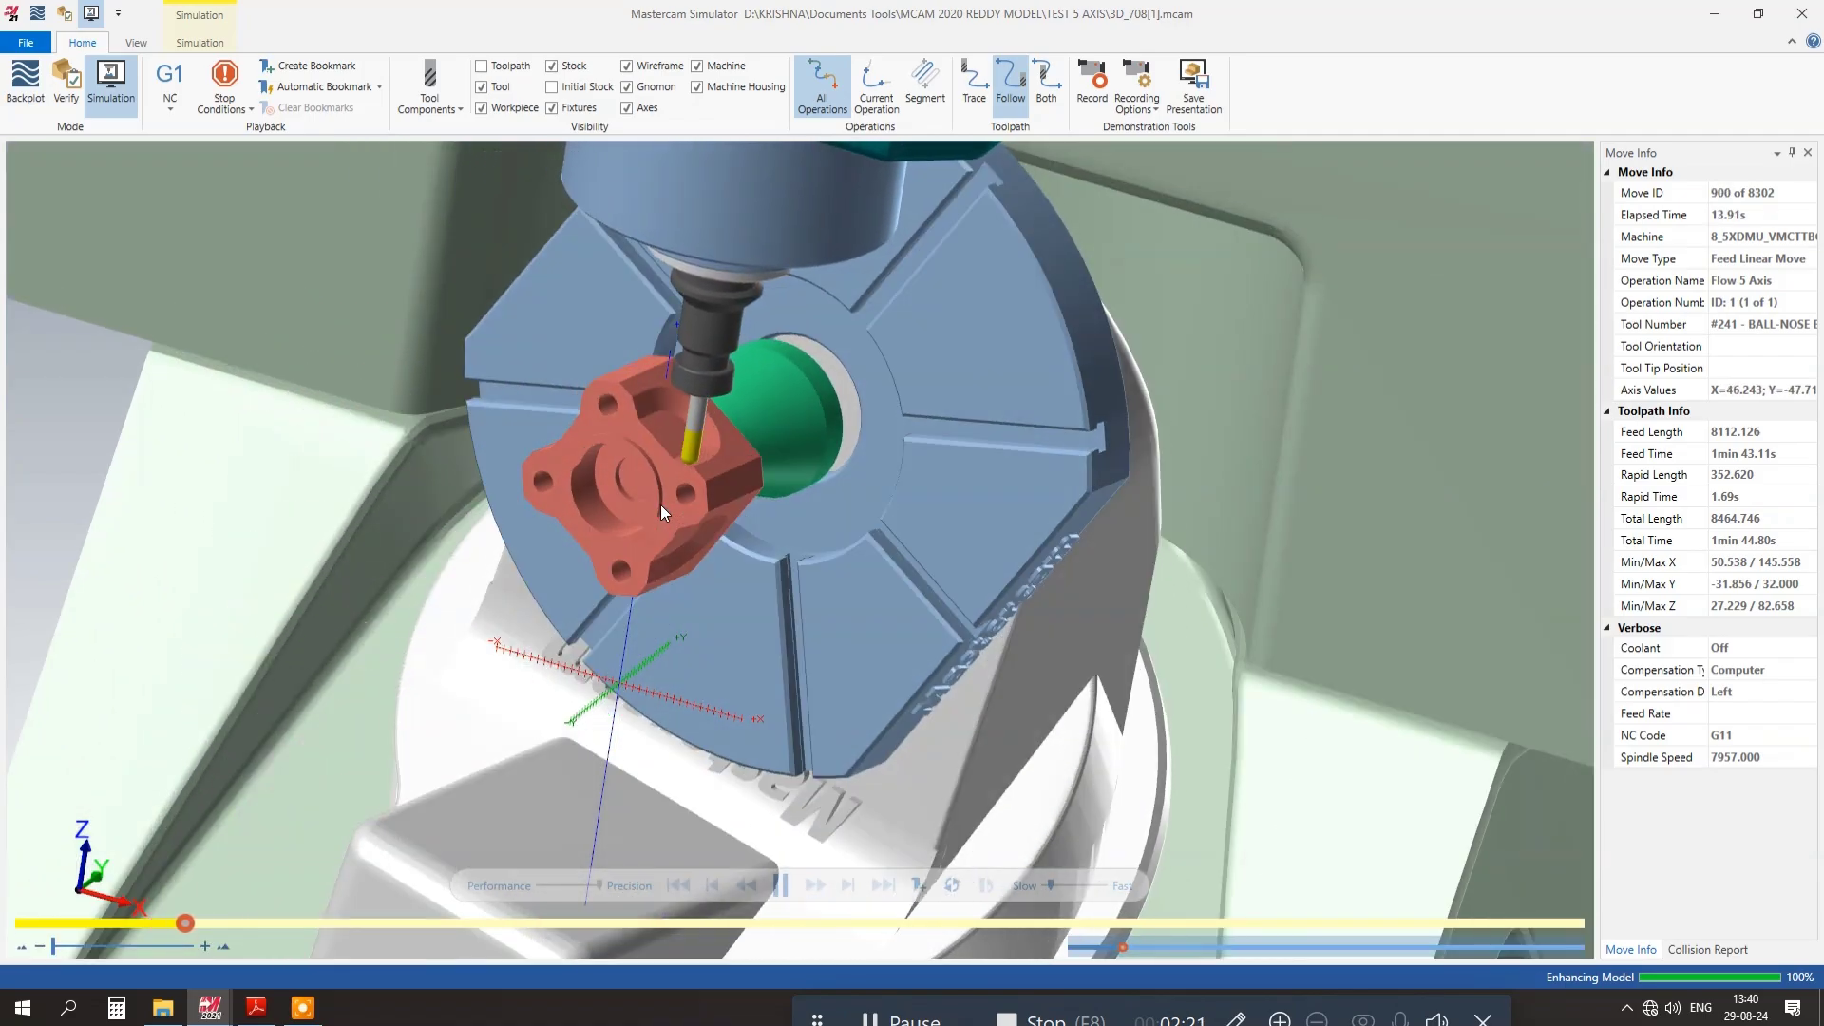
scroll(659, 505, "down", 5)
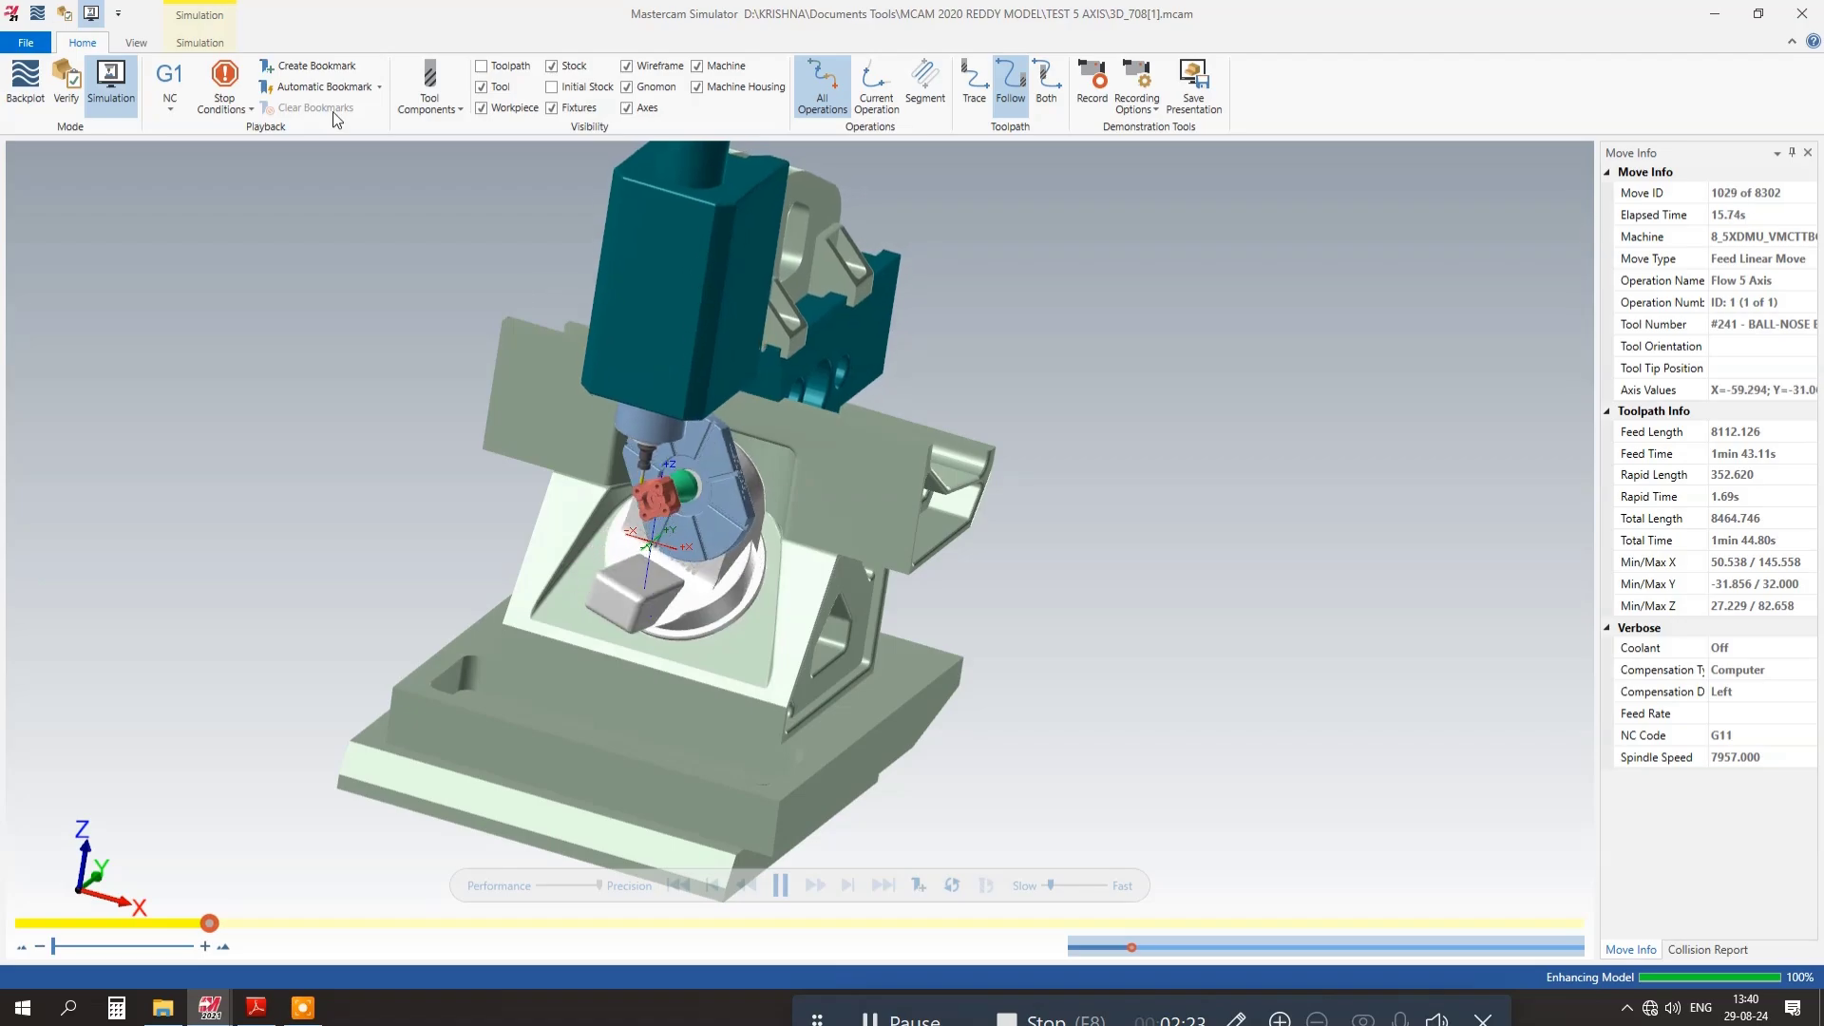
- Split the simulation display into two views in rows and examine the running motion from the other side in the upper view
left_click(143, 44)
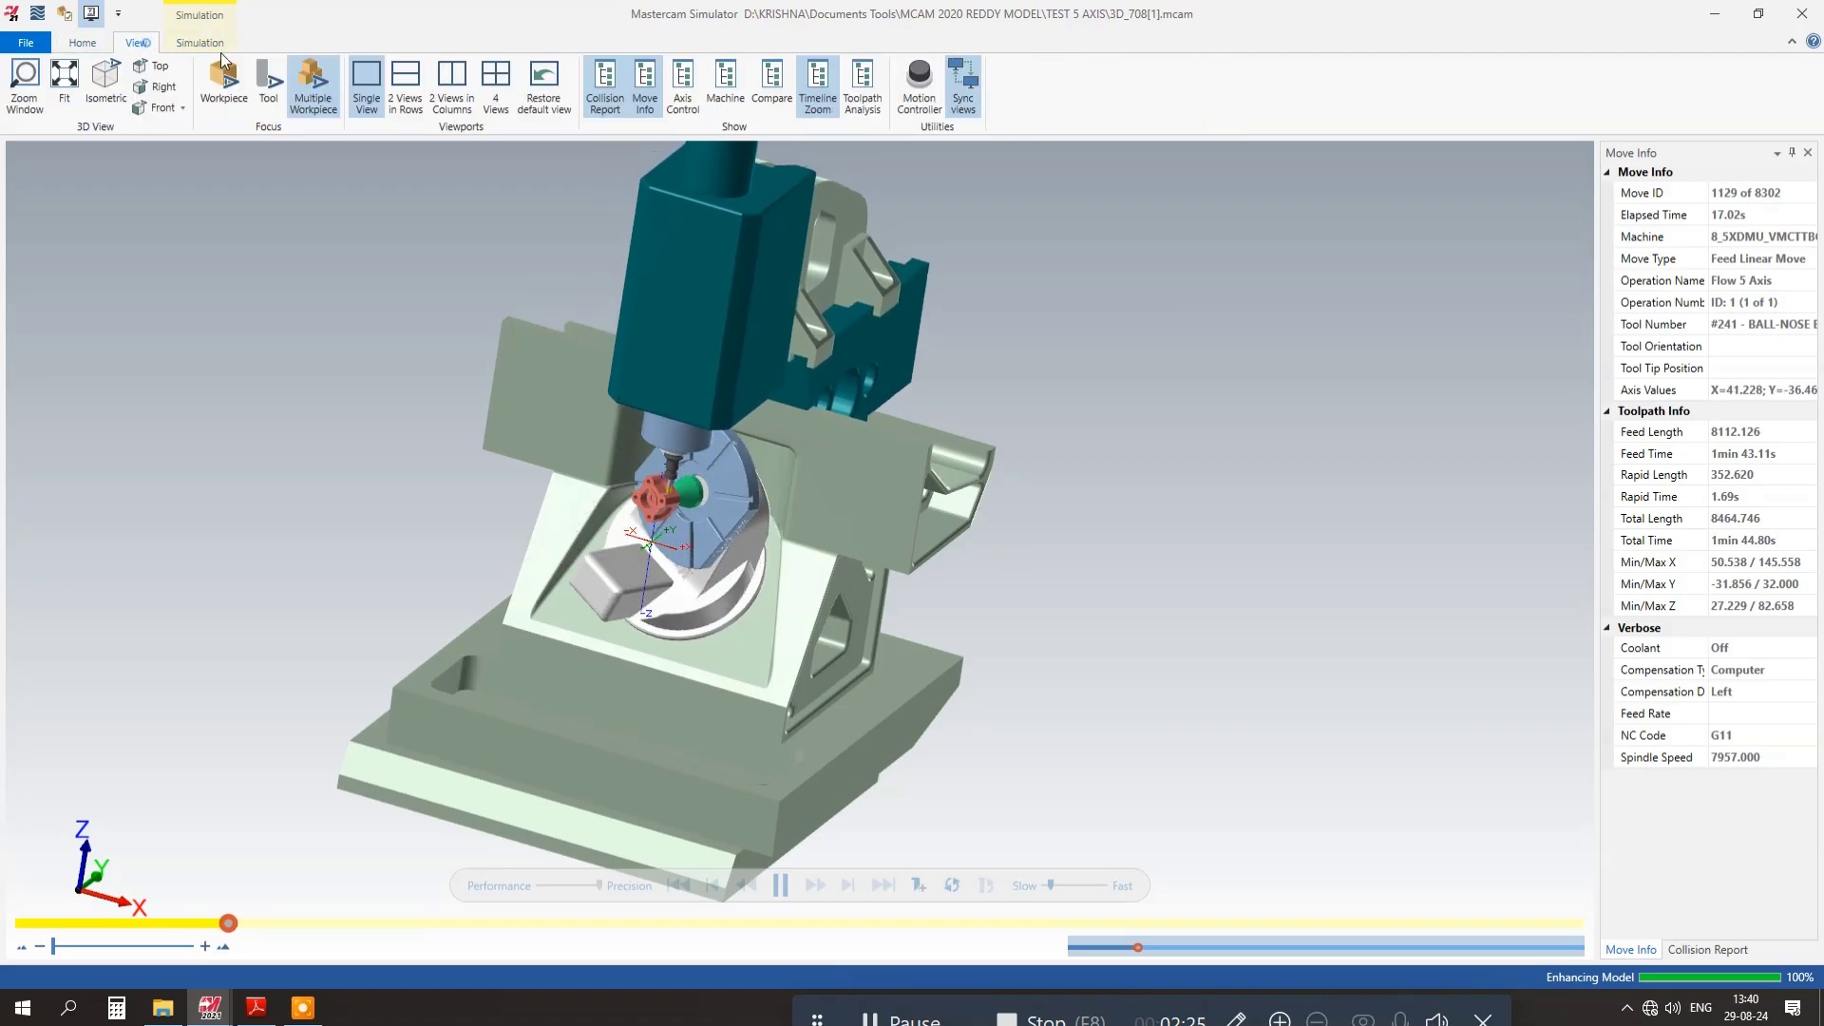
left_click(420, 92)
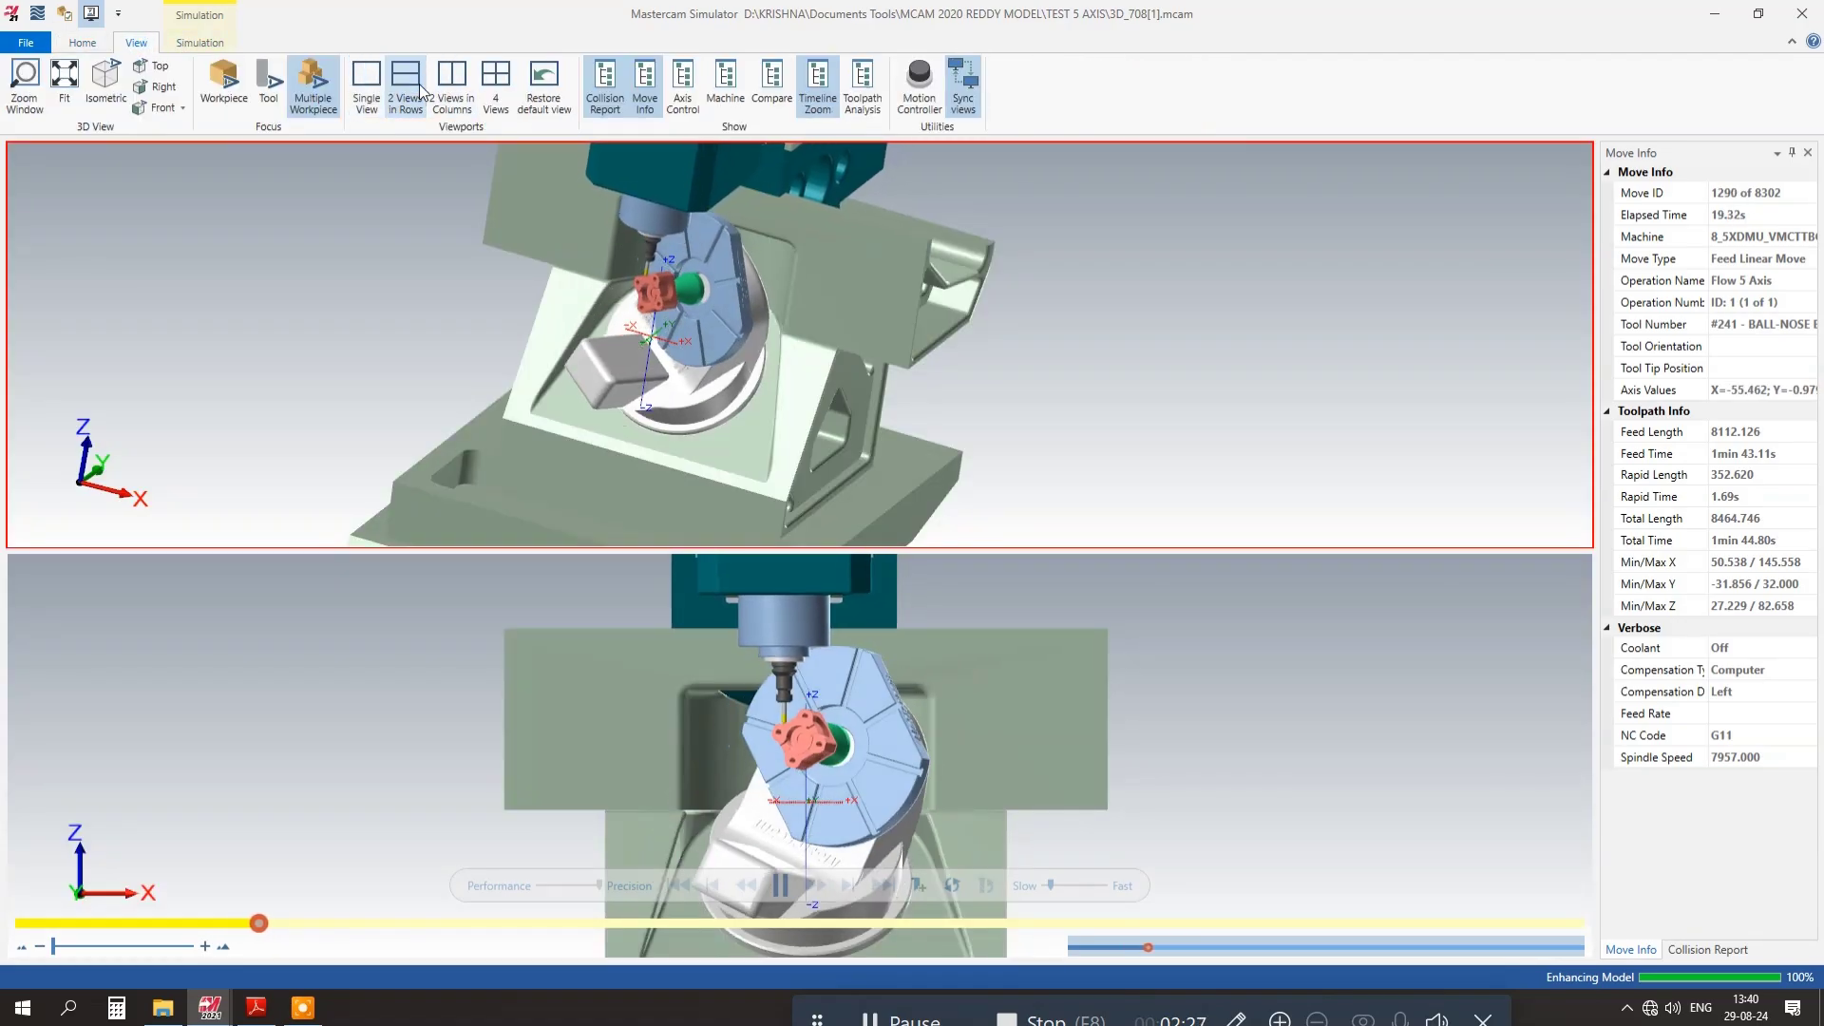
scroll(682, 342, "up", 3)
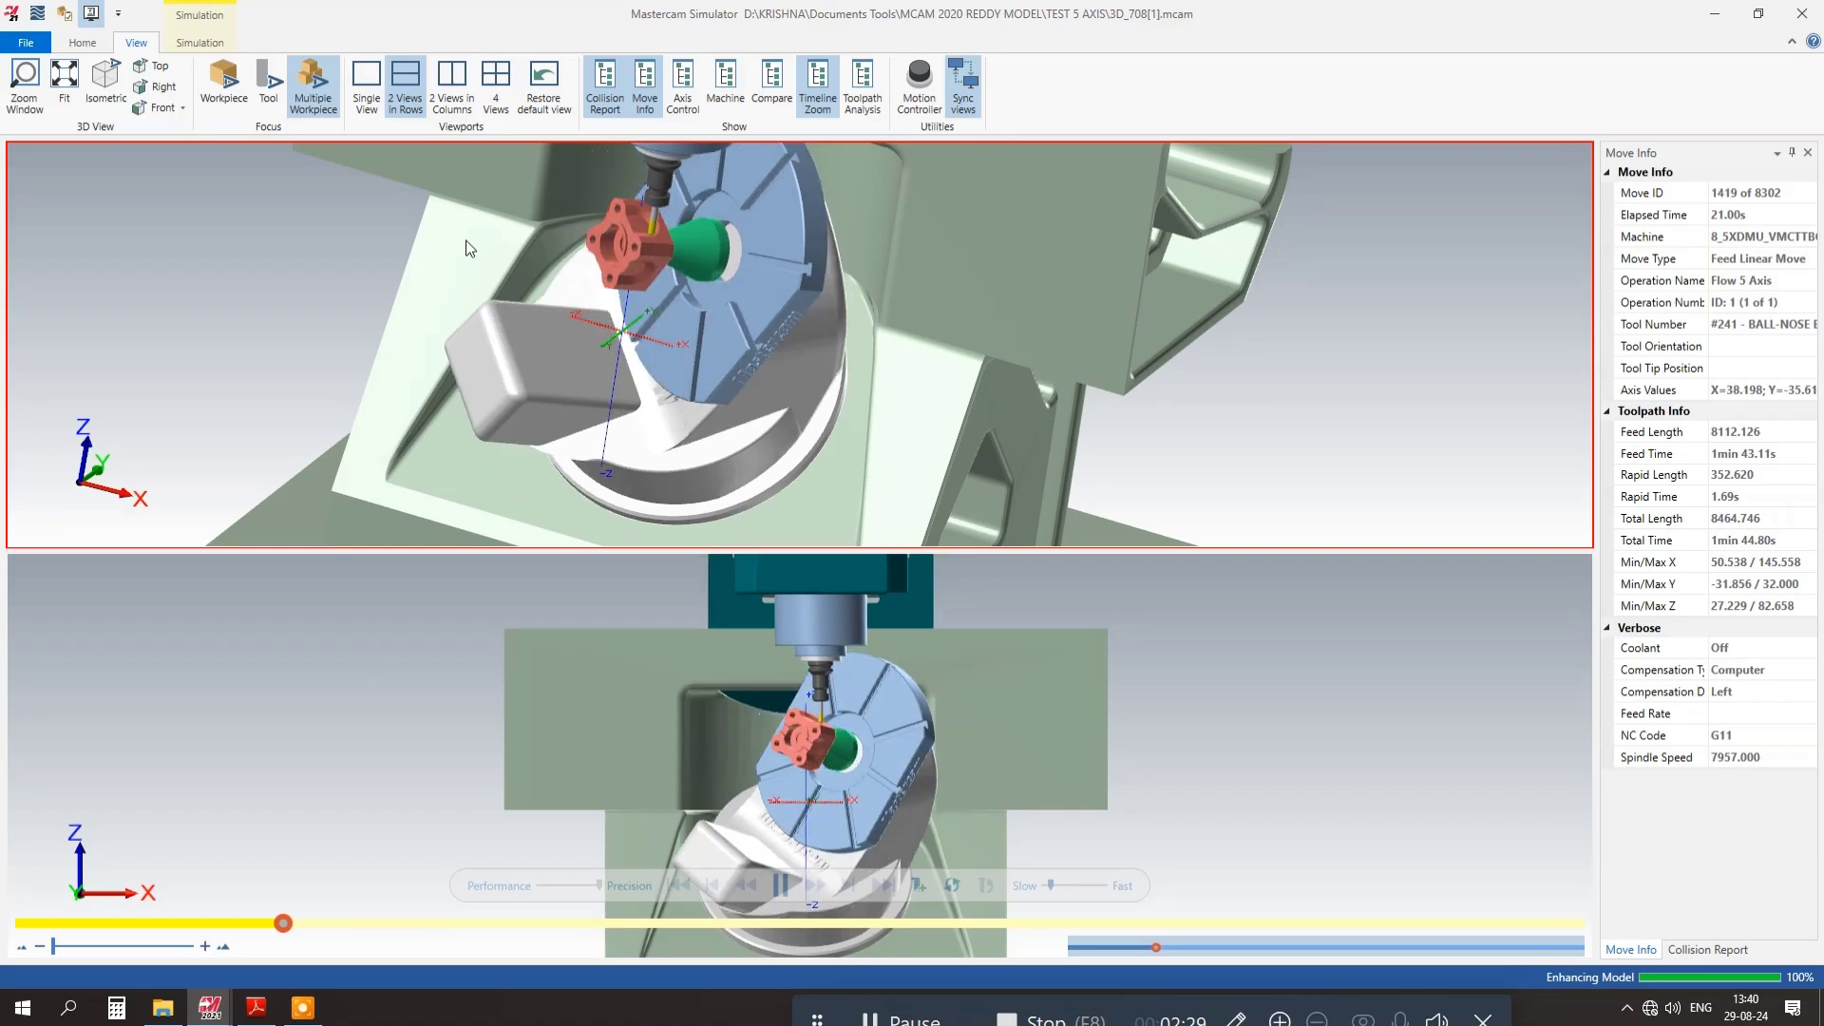
middle_click_drag(466, 249, 603, 367)
scroll(603, 367, "down", 5)
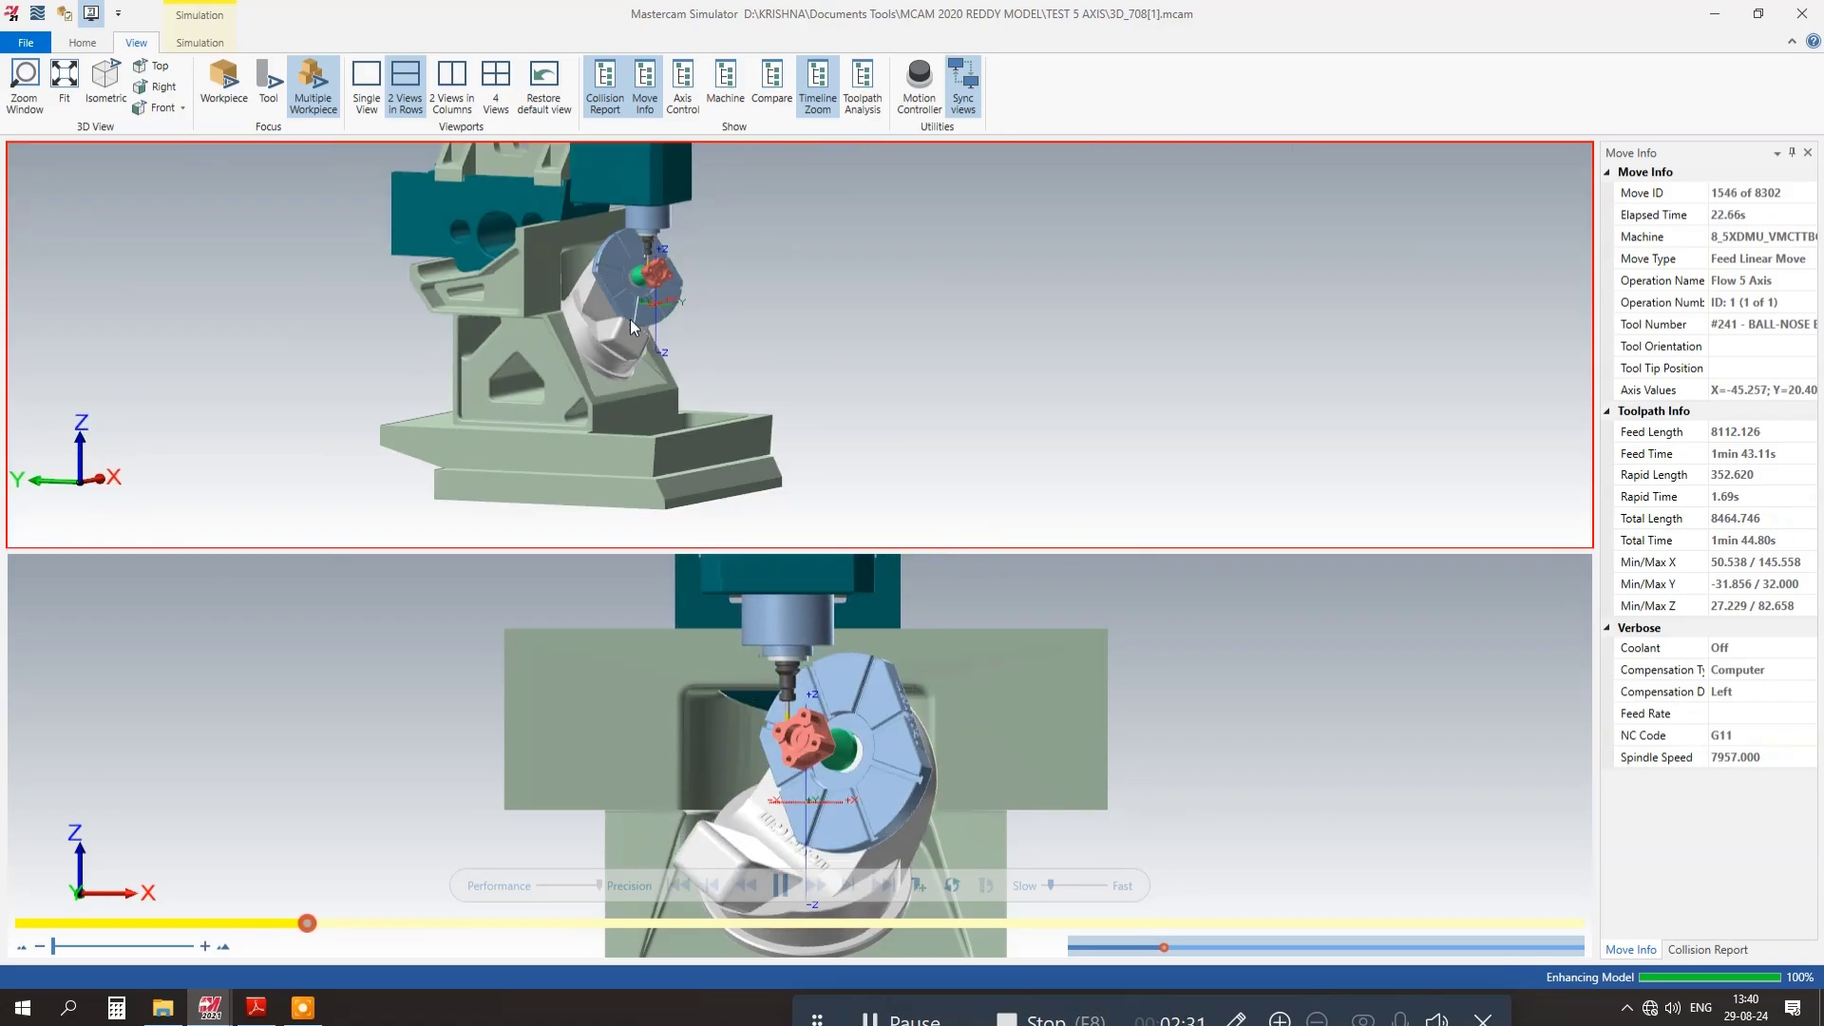
scroll(630, 277, "up", 5)
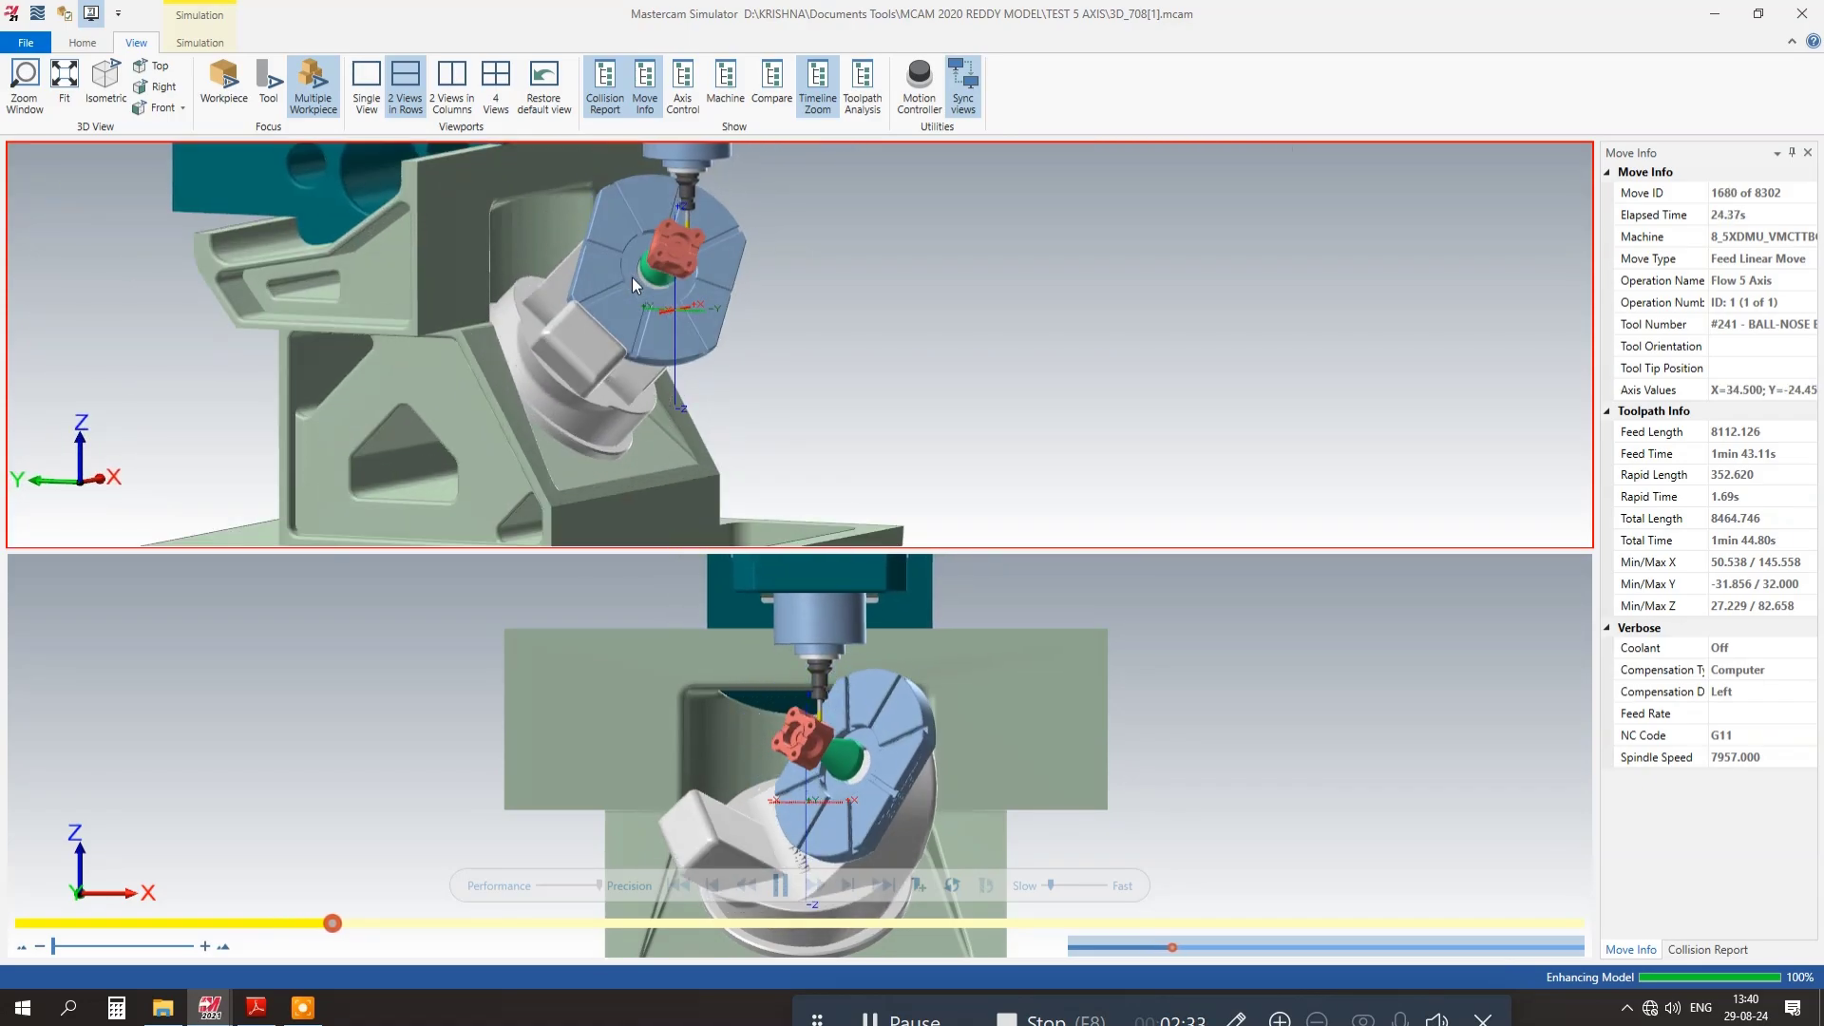
scroll(688, 234, "up", 6)
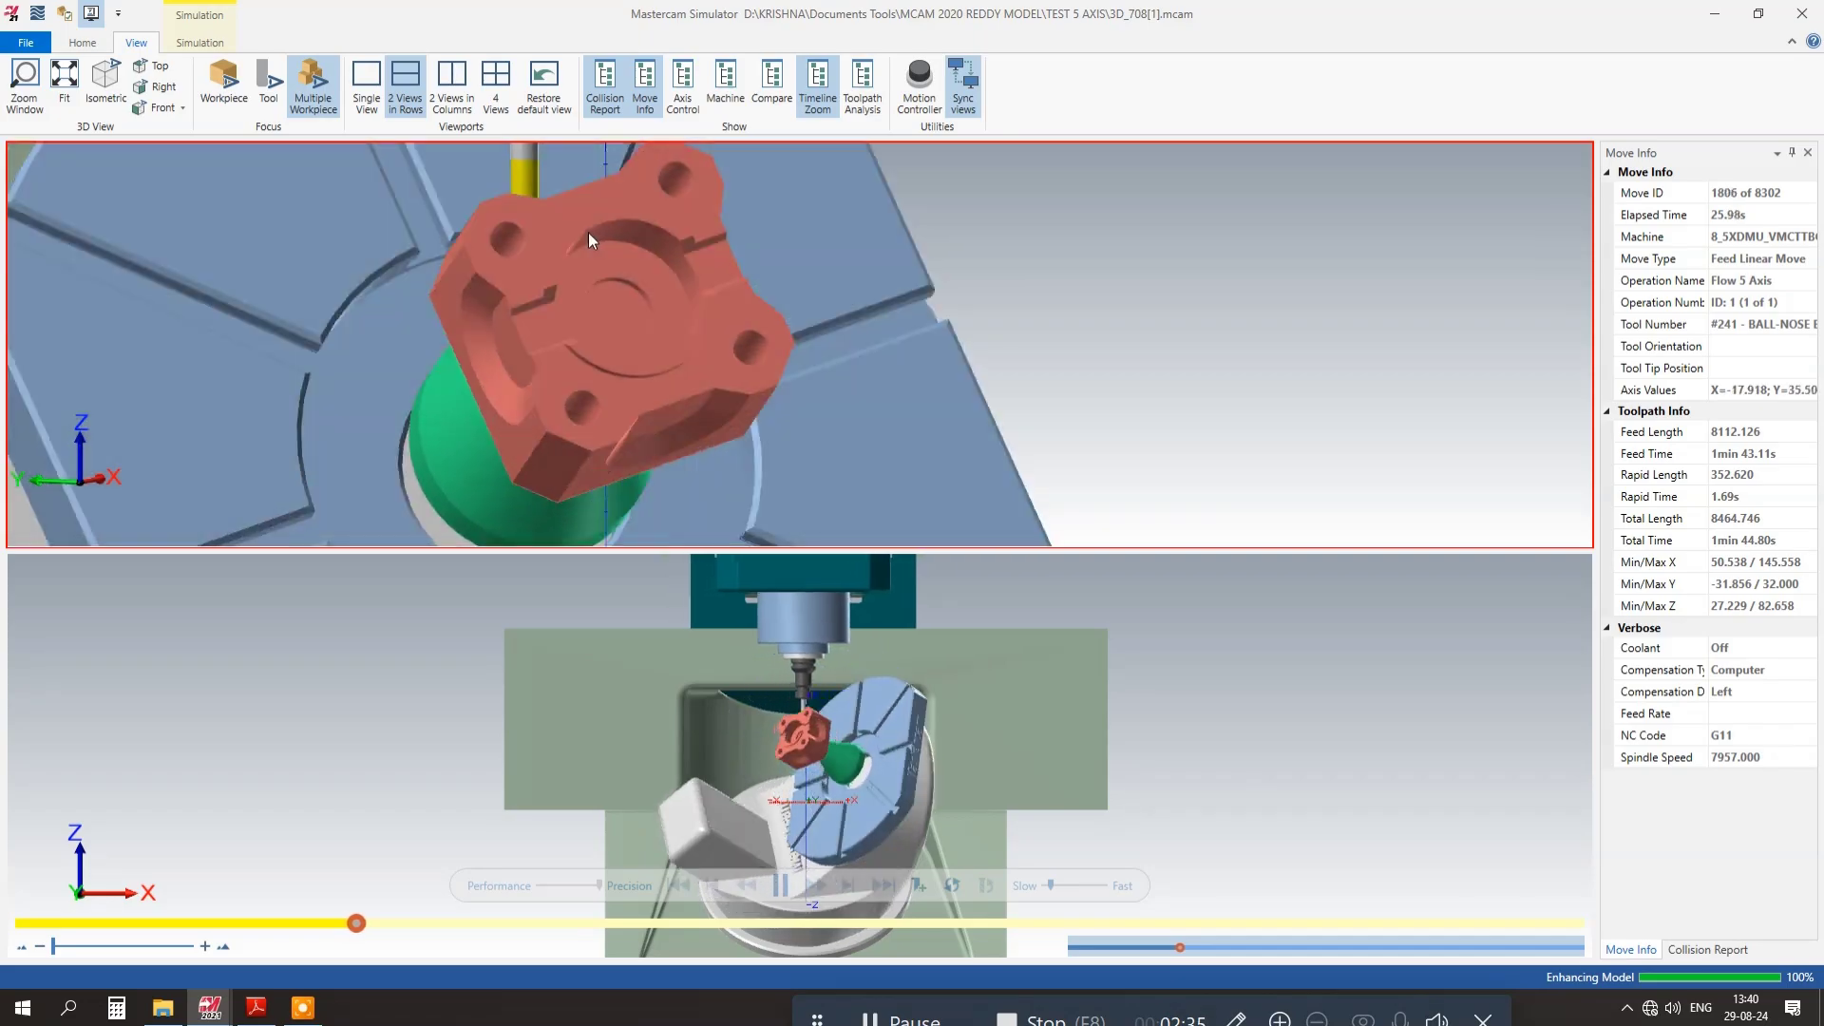
scroll(584, 238, "down", 6)
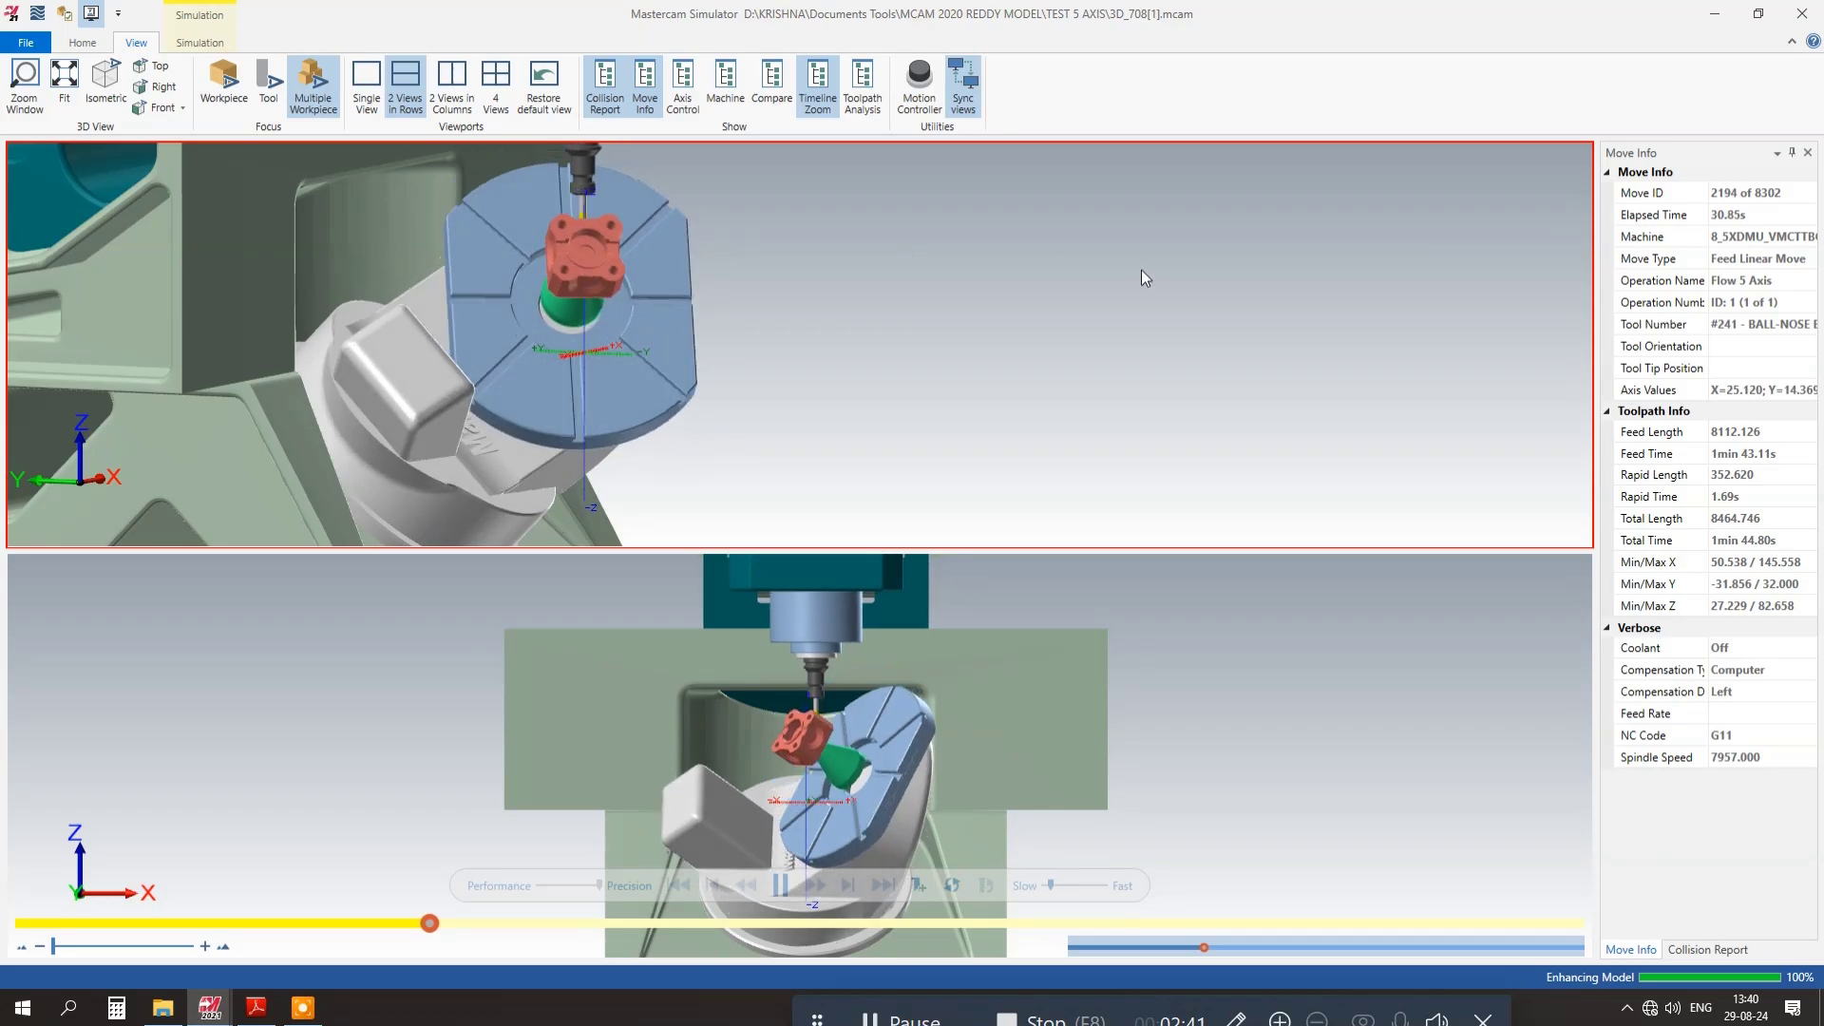
- Display the axis controller and the machine component tree for the running simulation
left_click(684, 74)
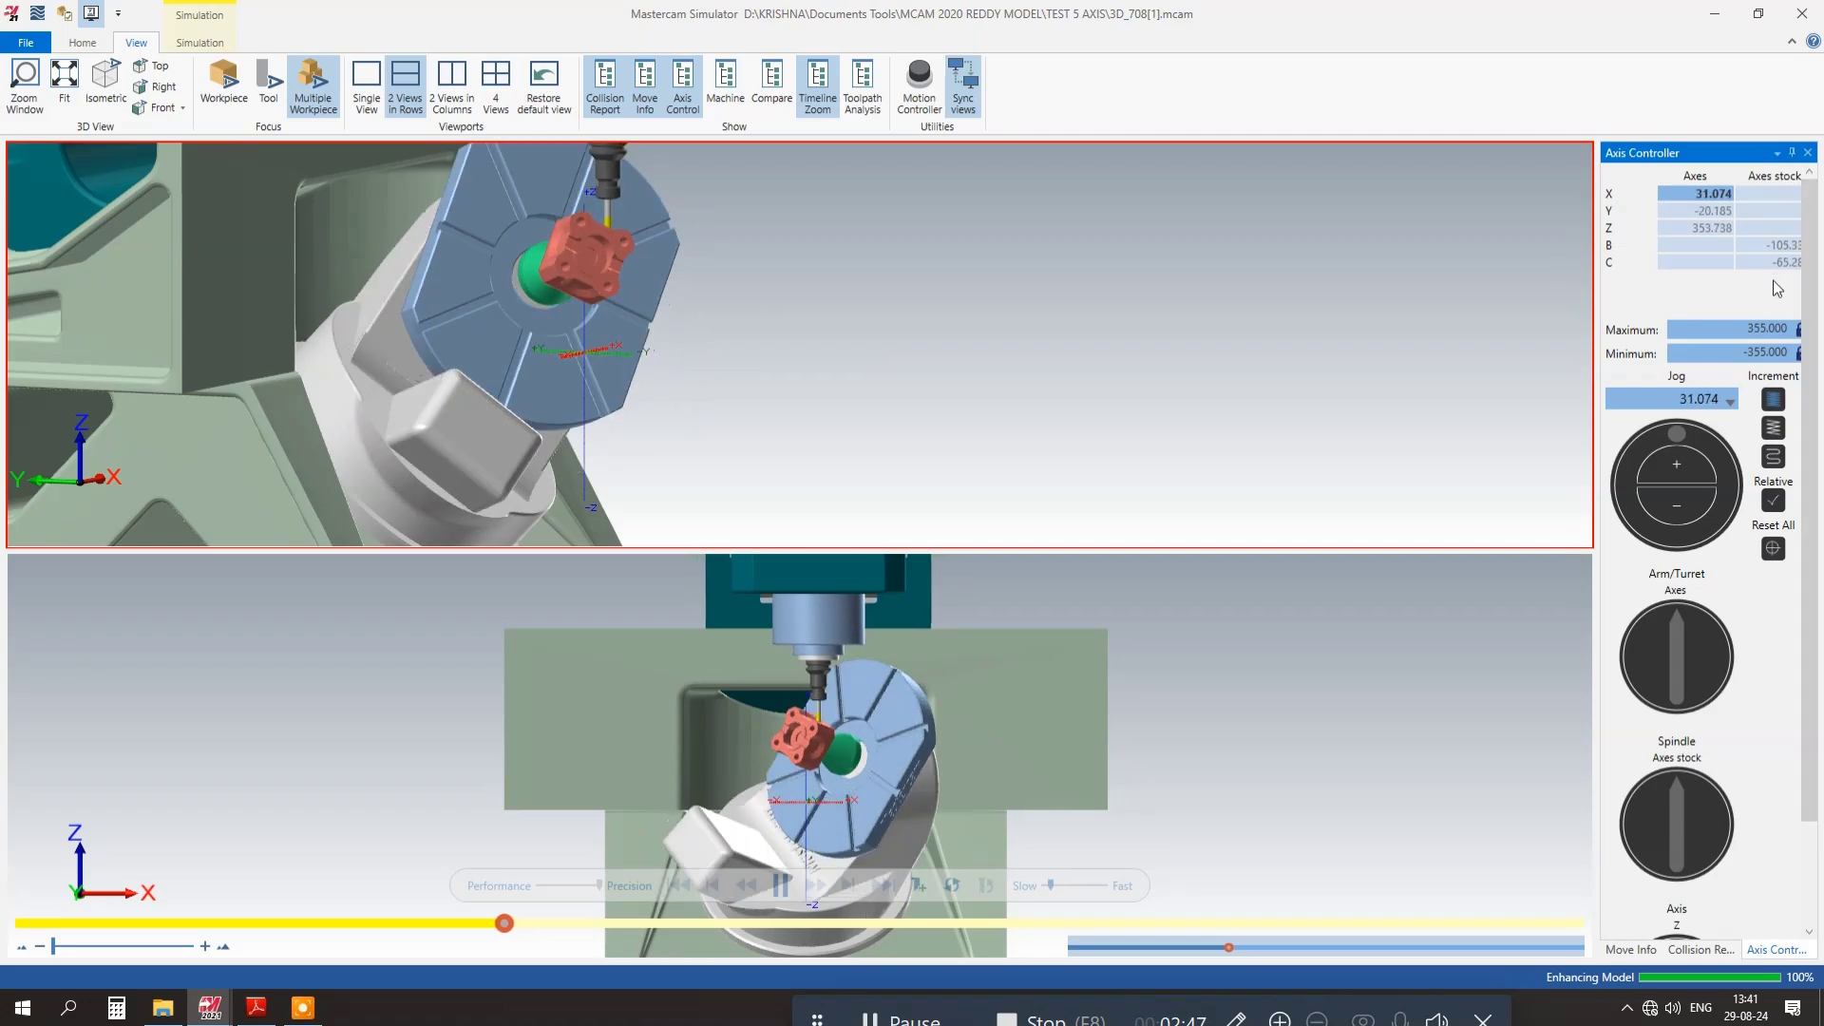
left_click(729, 88)
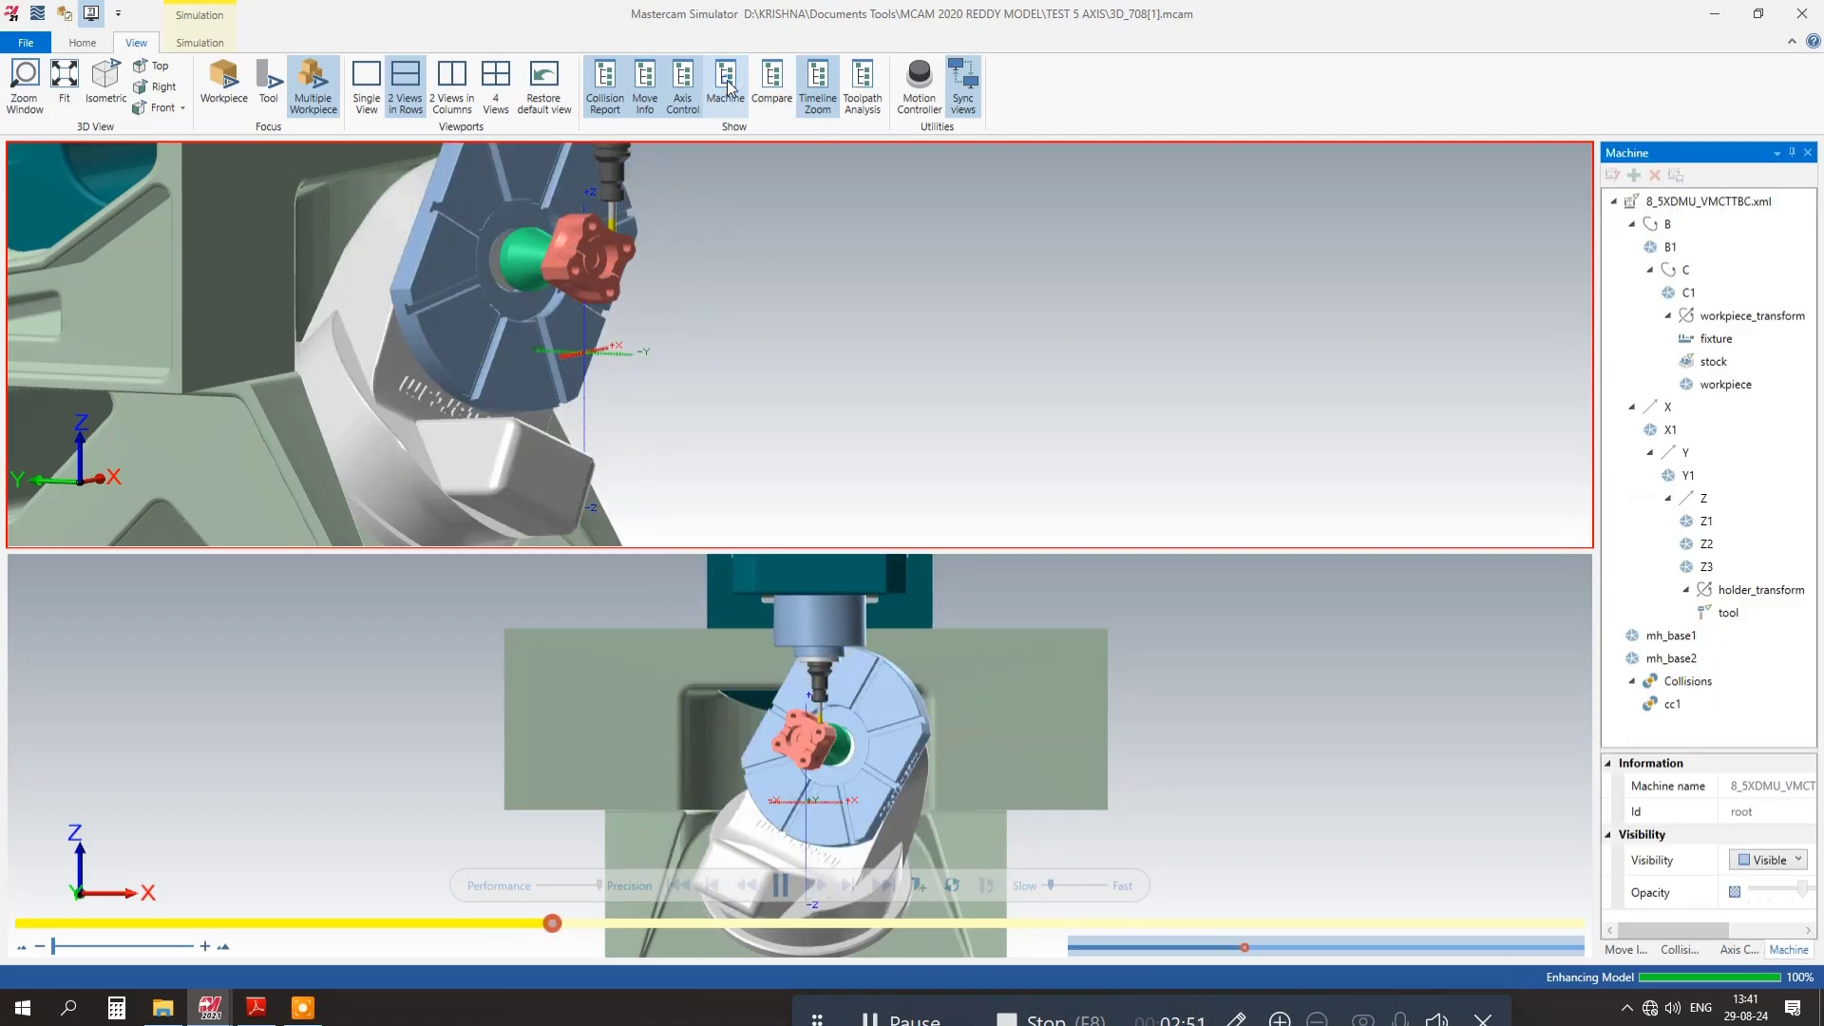
- Hide the machine component tree and bring up the move information for the running simulation
left_click(729, 87)
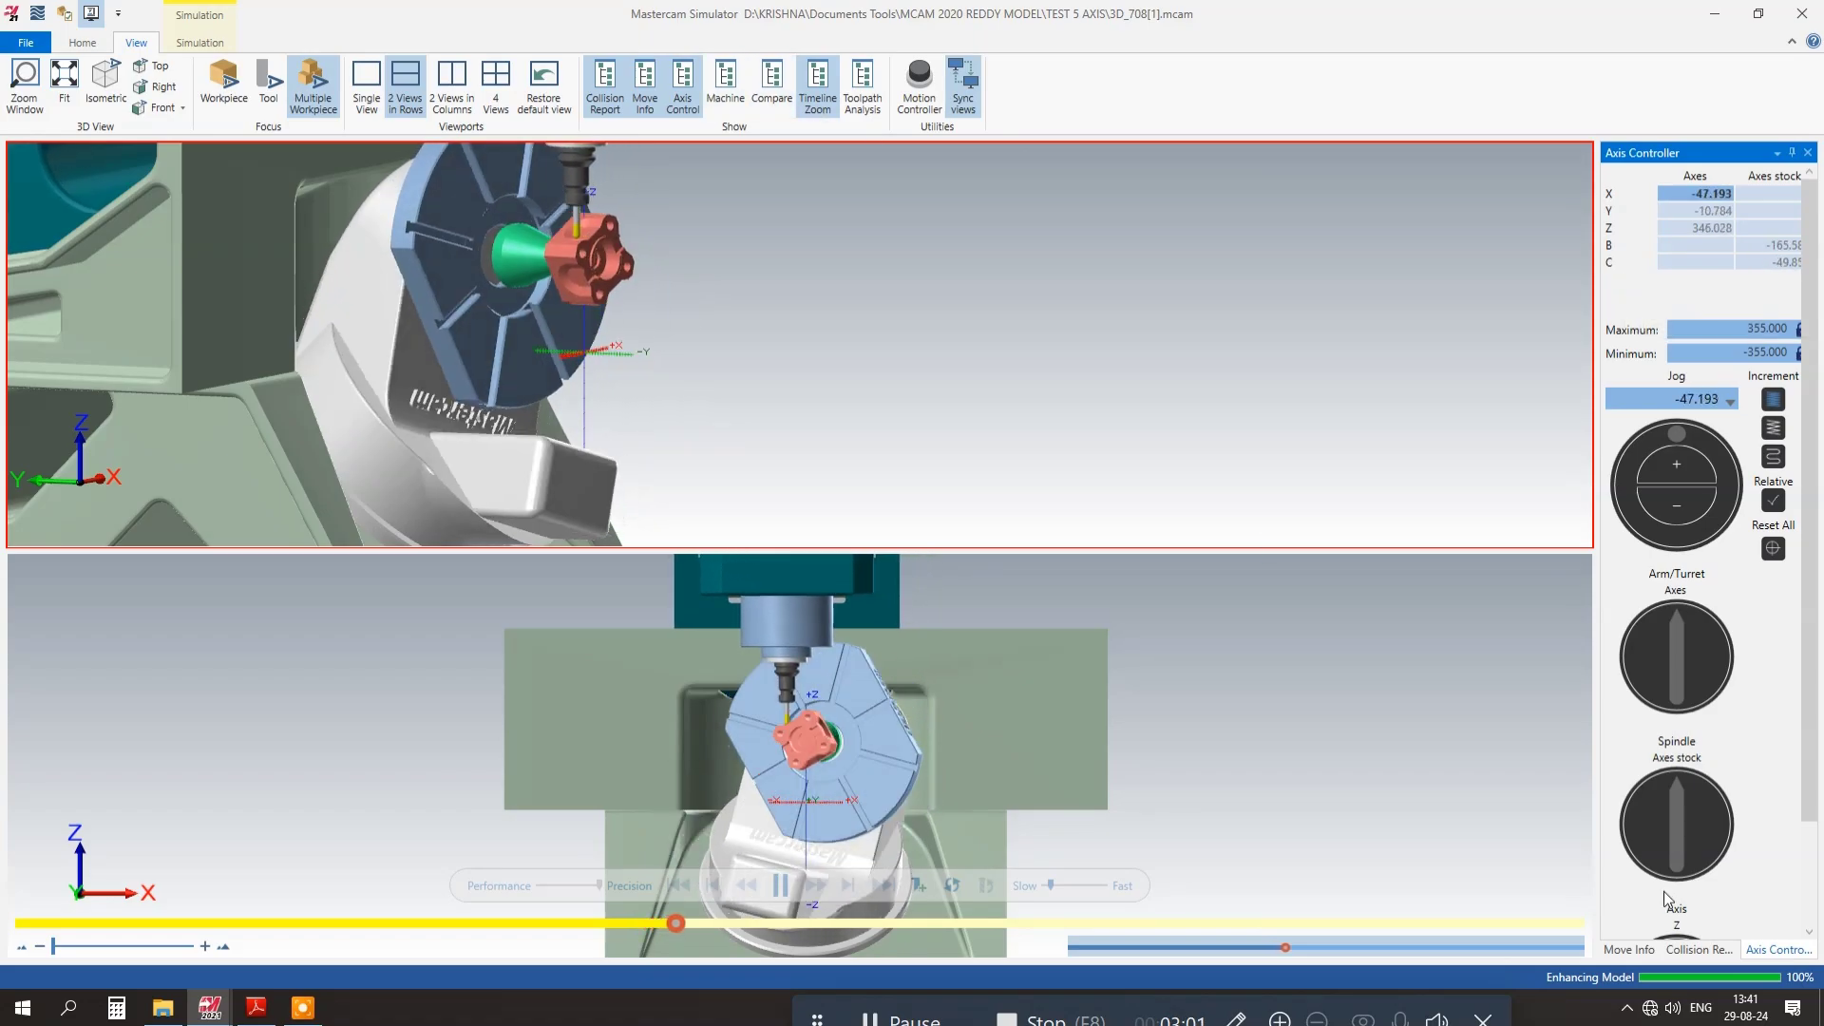
left_click(1629, 950)
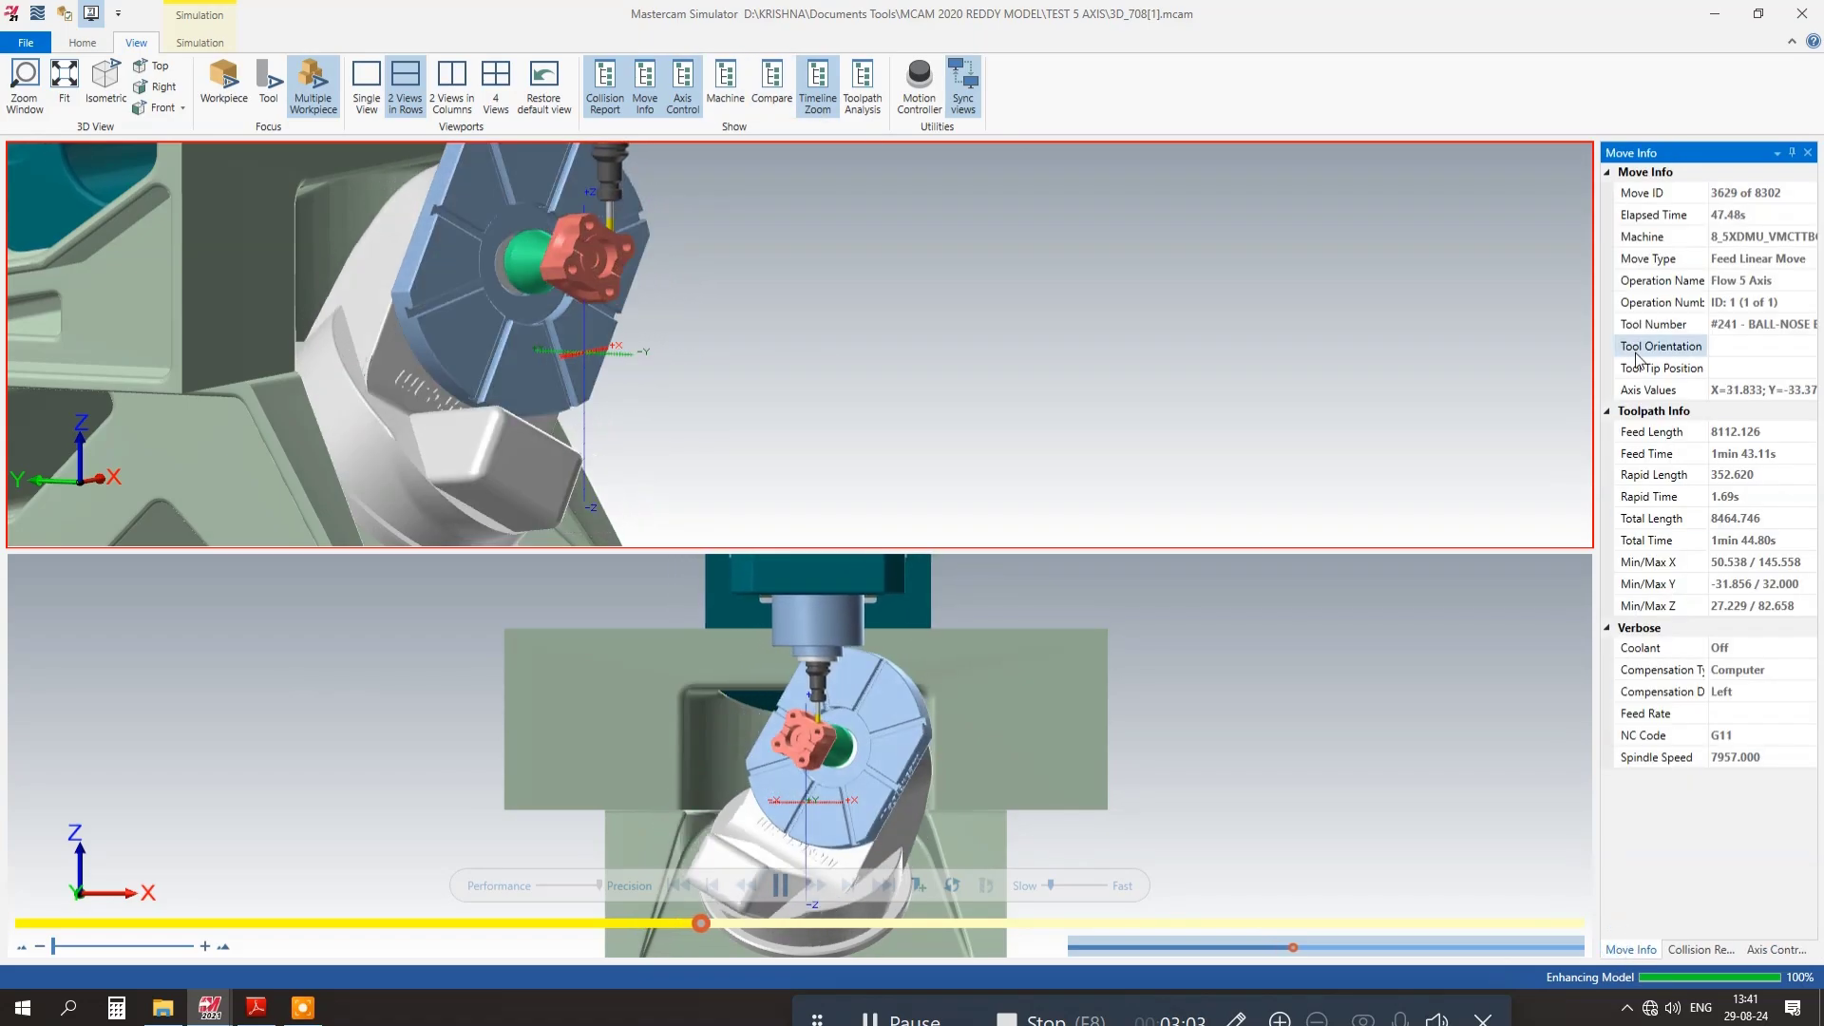
- Show the simulation in four views, and return to a single view of the machine in isometric orientation
left_click(487, 80)
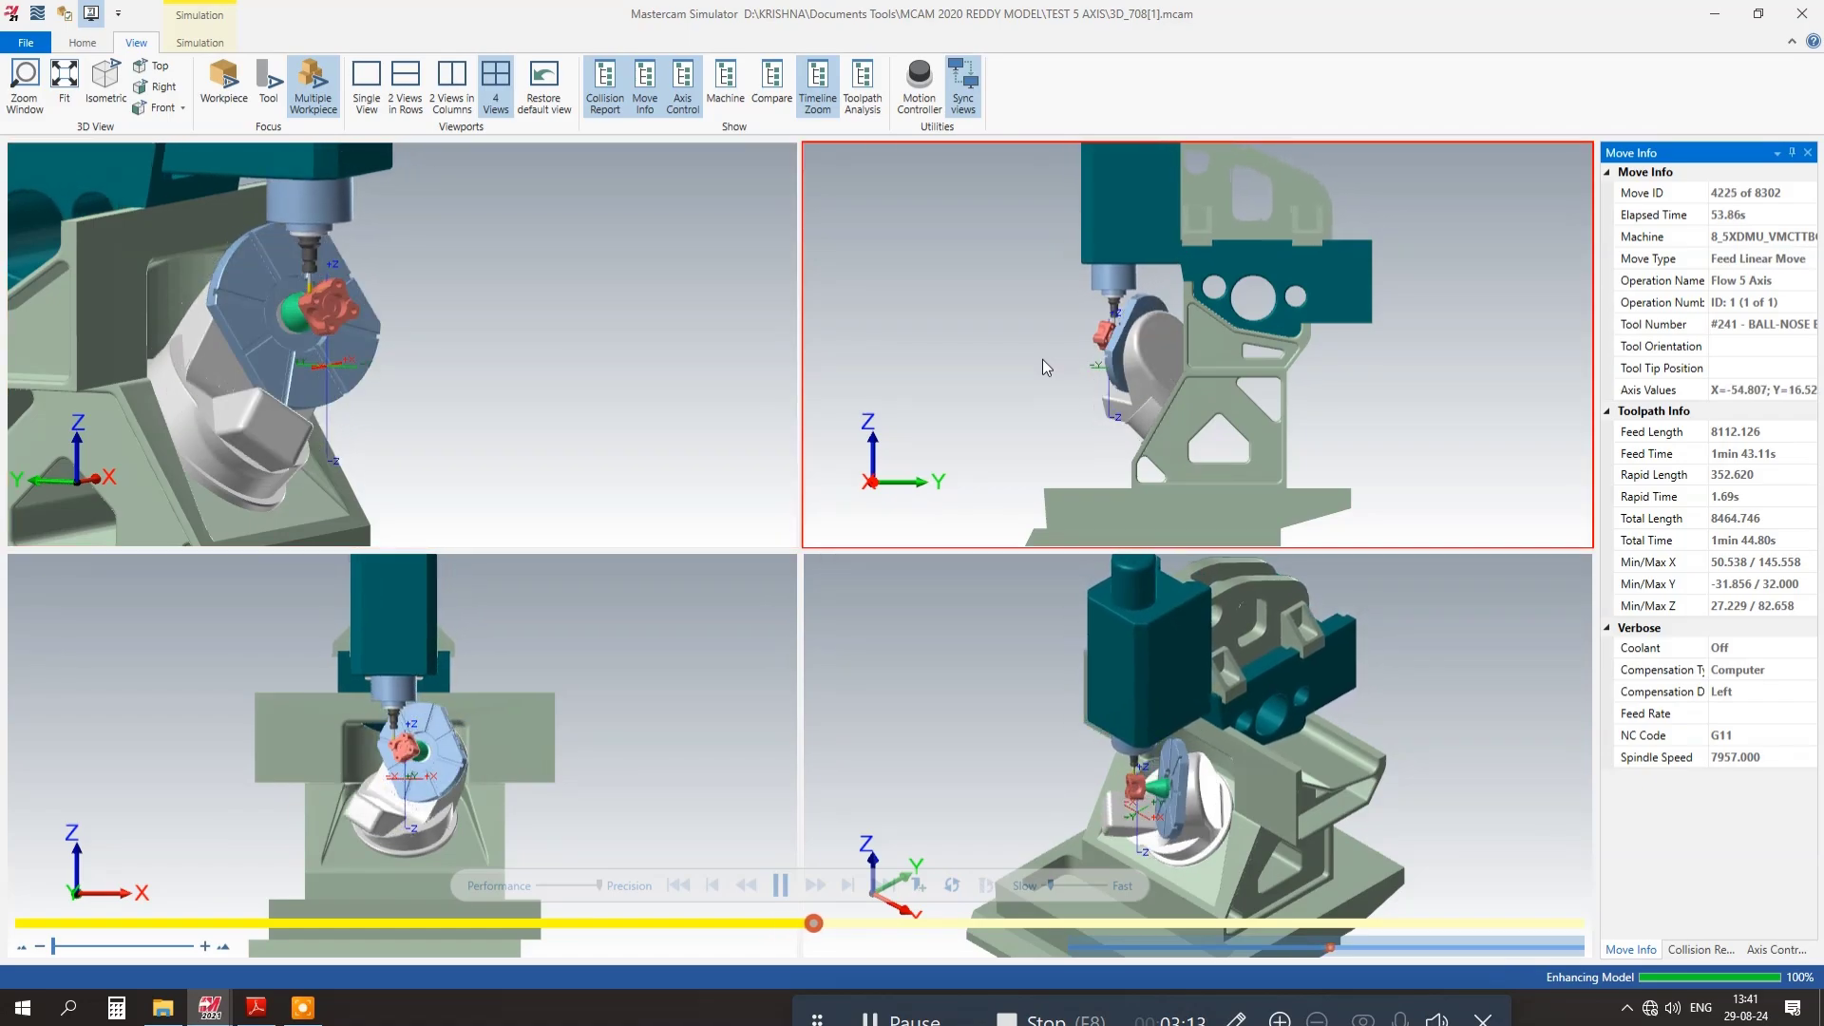
left_click(358, 81)
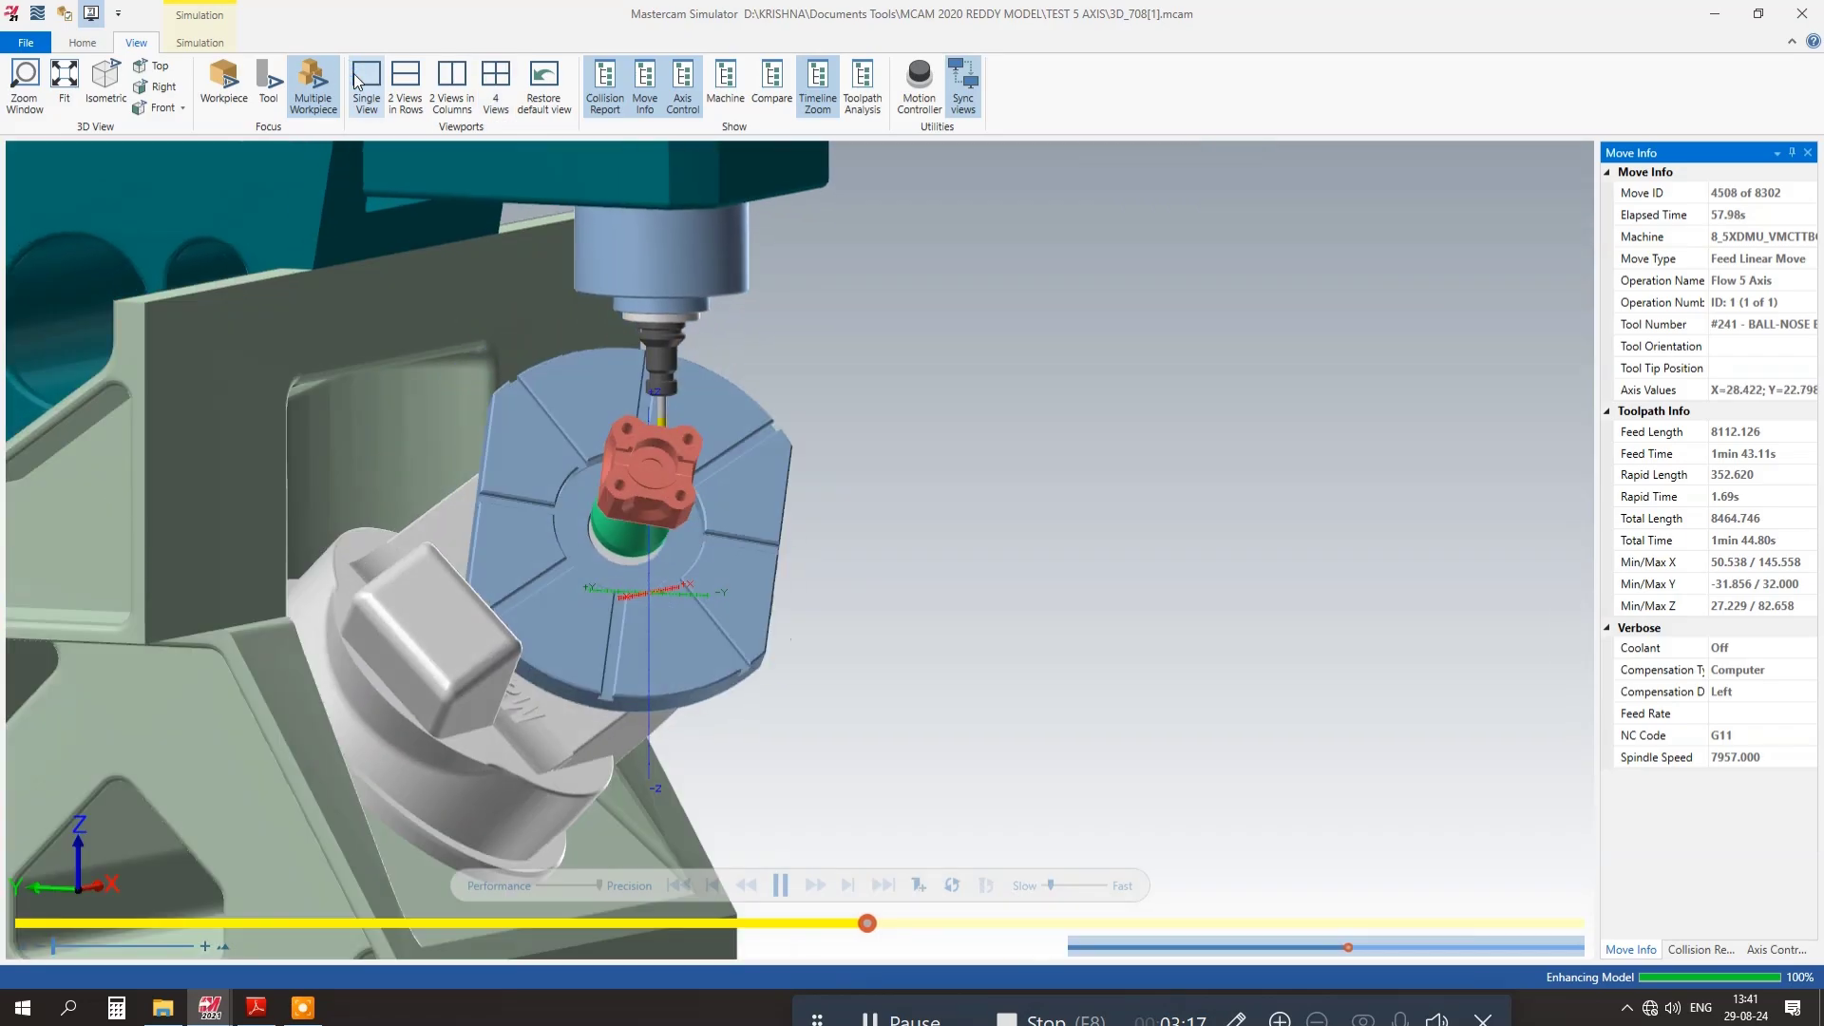
scroll(1046, 380, "down", 3)
right_click(1262, 401)
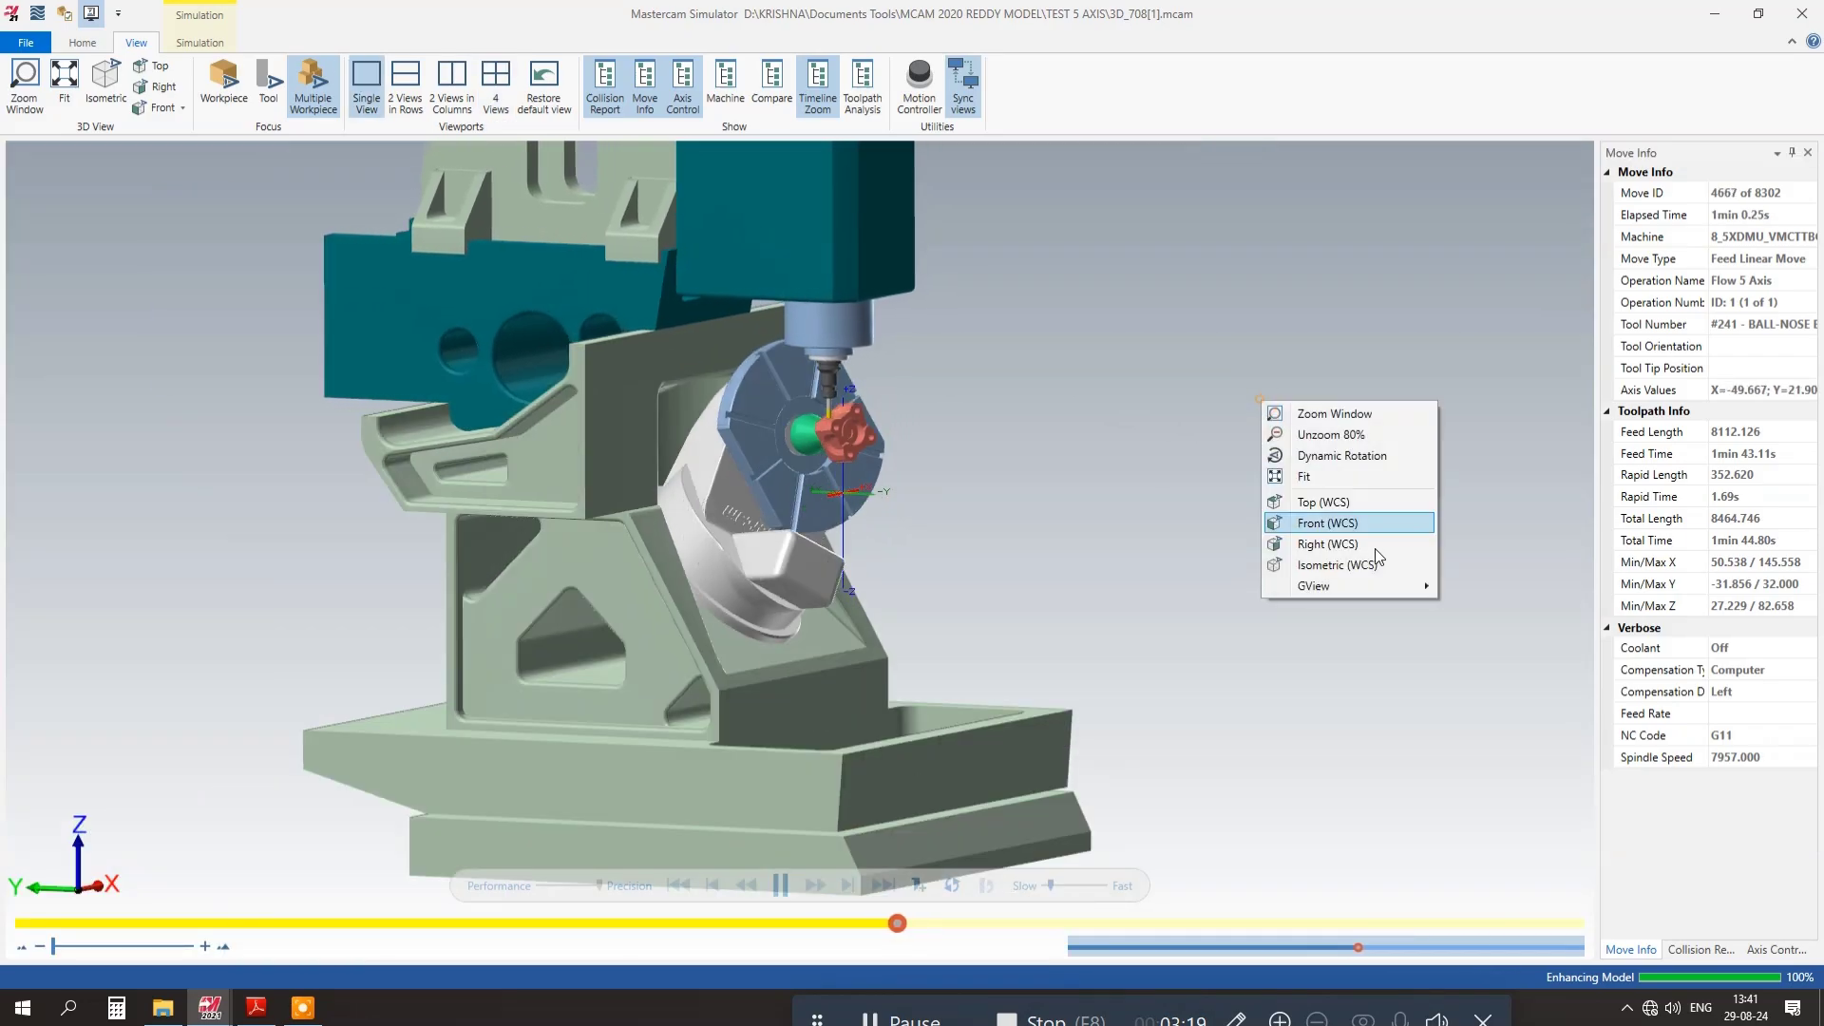
left_click(1376, 557)
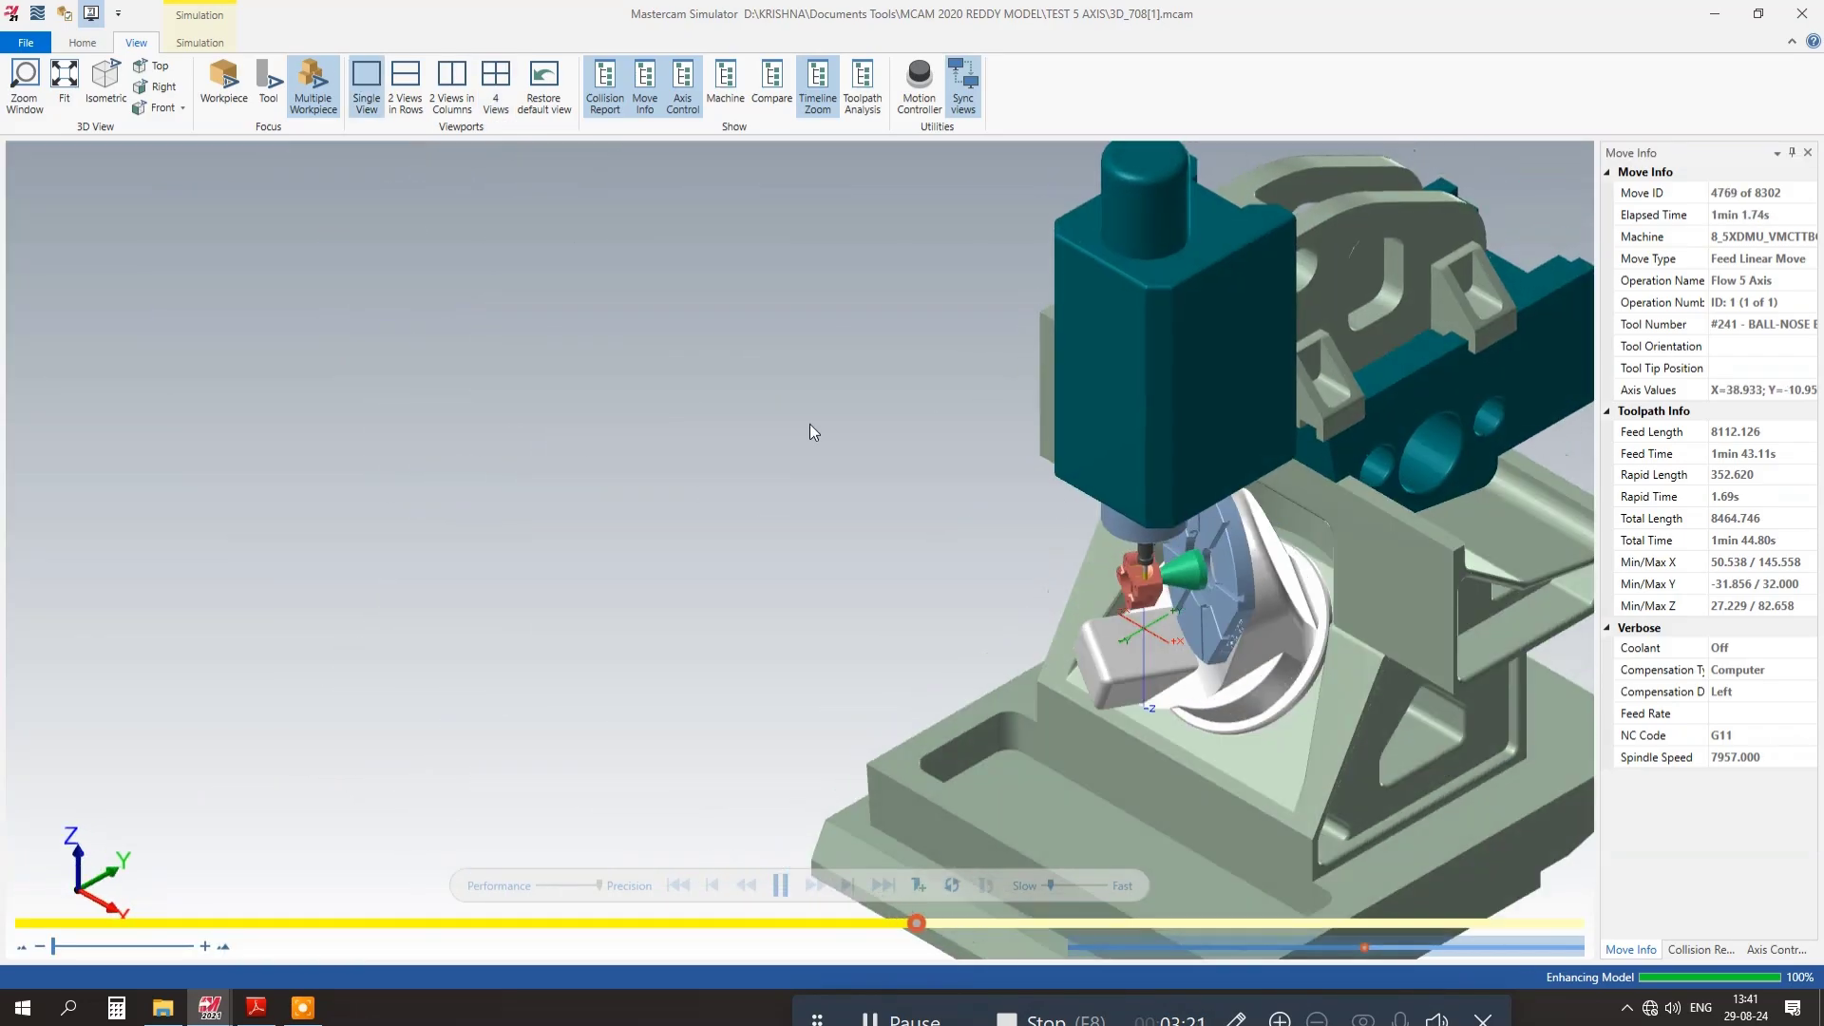
- Examine the tool cutting the part close up, speeding up the playback through the toolpath and slowing it down again near its end
scroll(691, 378, "down", 2)
scroll(950, 536, "up", 4)
scroll(953, 391, "up", 5)
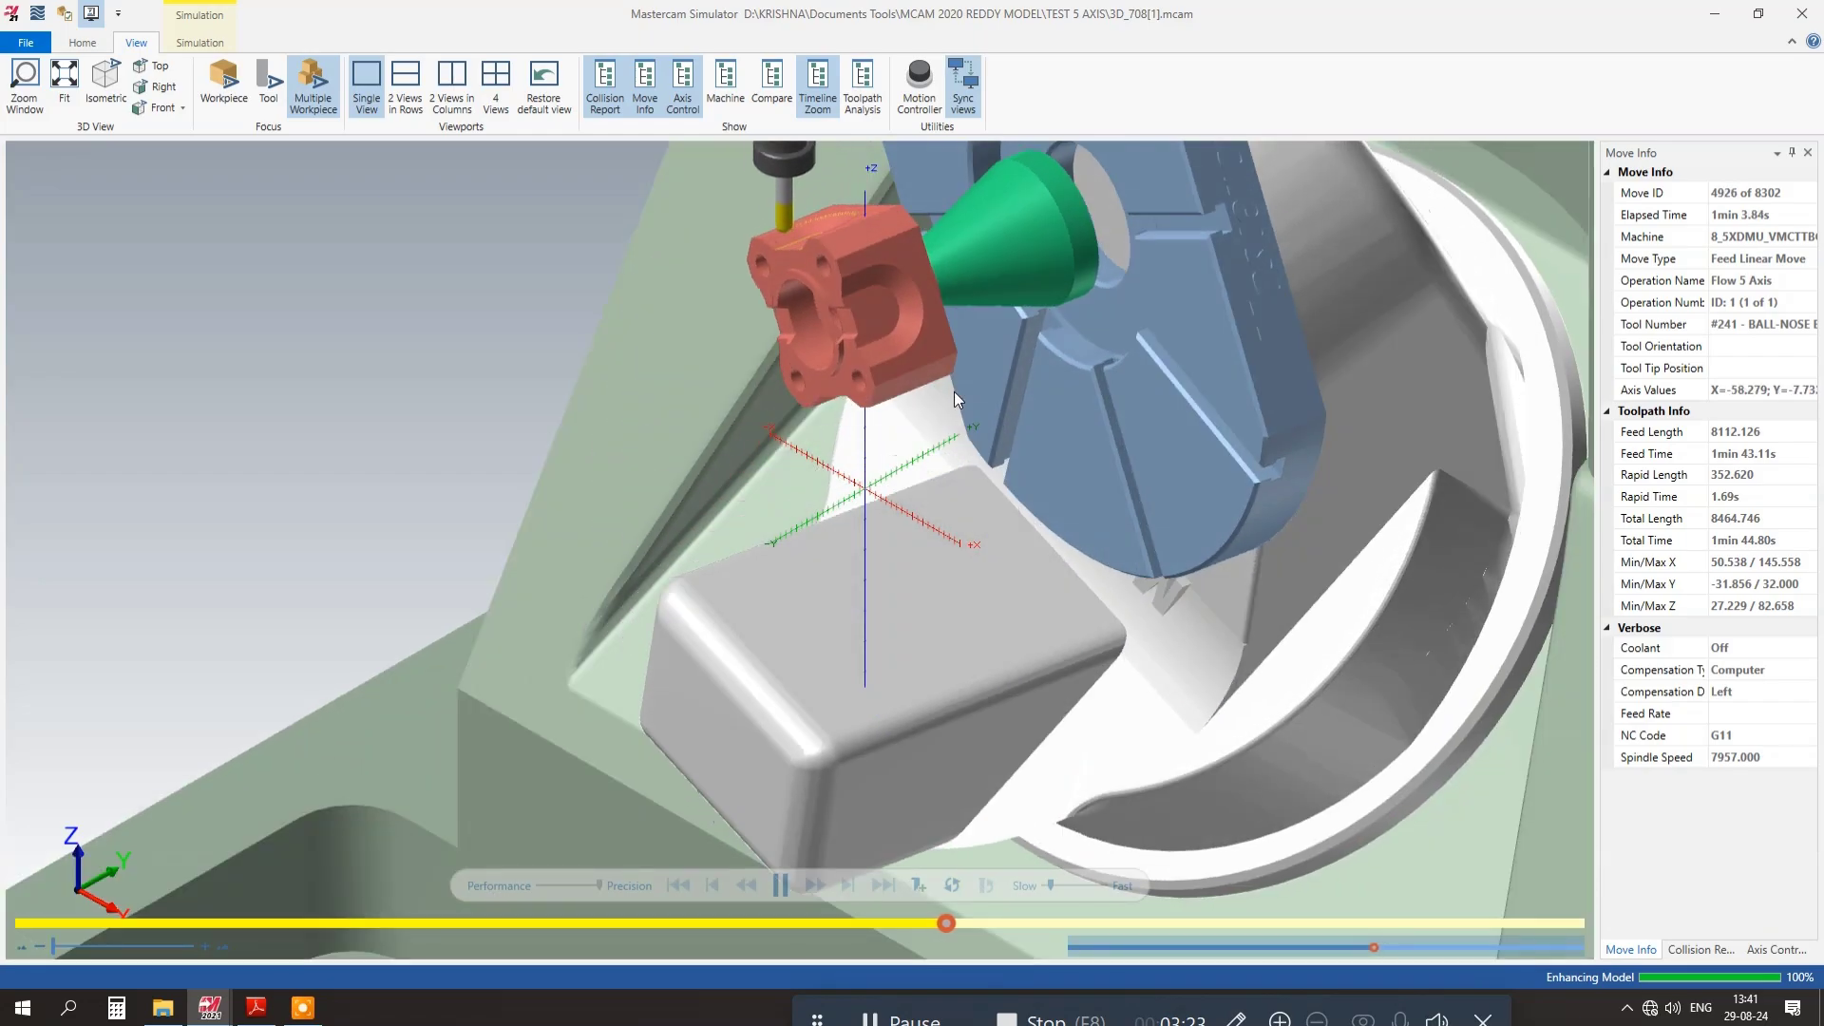
scroll(863, 509, "down", 3)
scroll(891, 334, "up", 3)
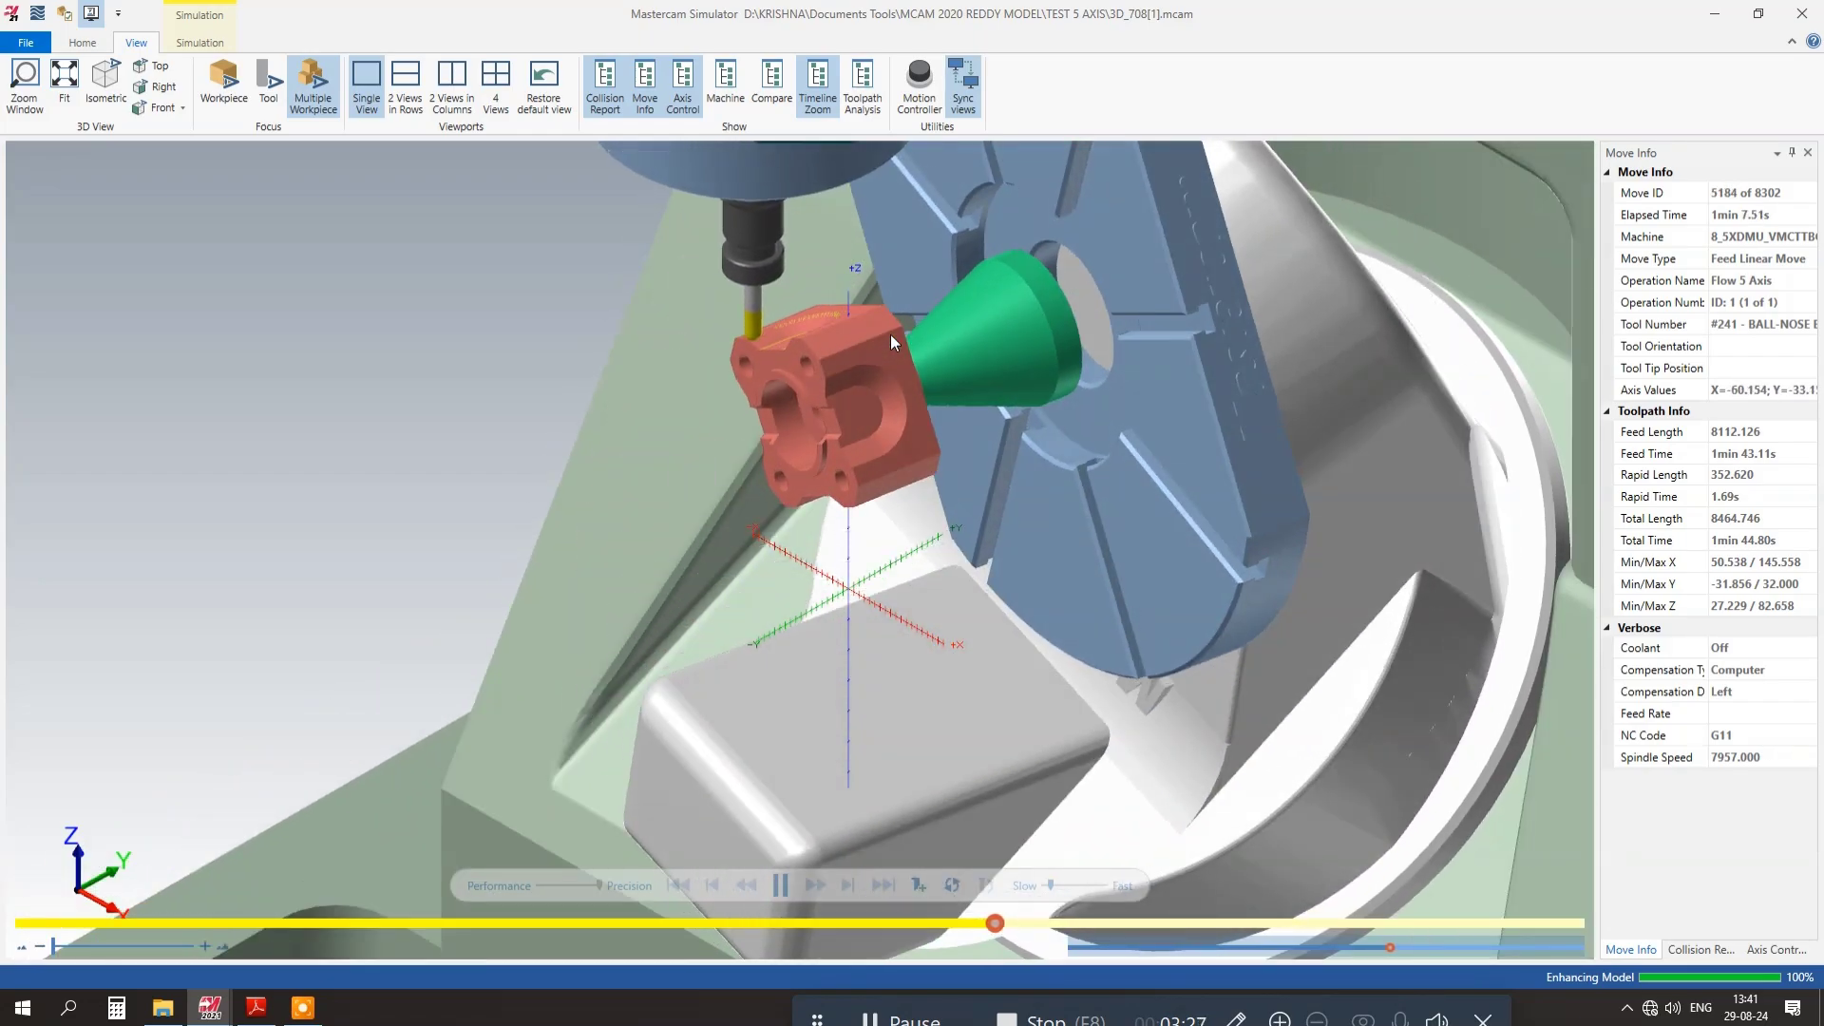
left_click(1089, 882)
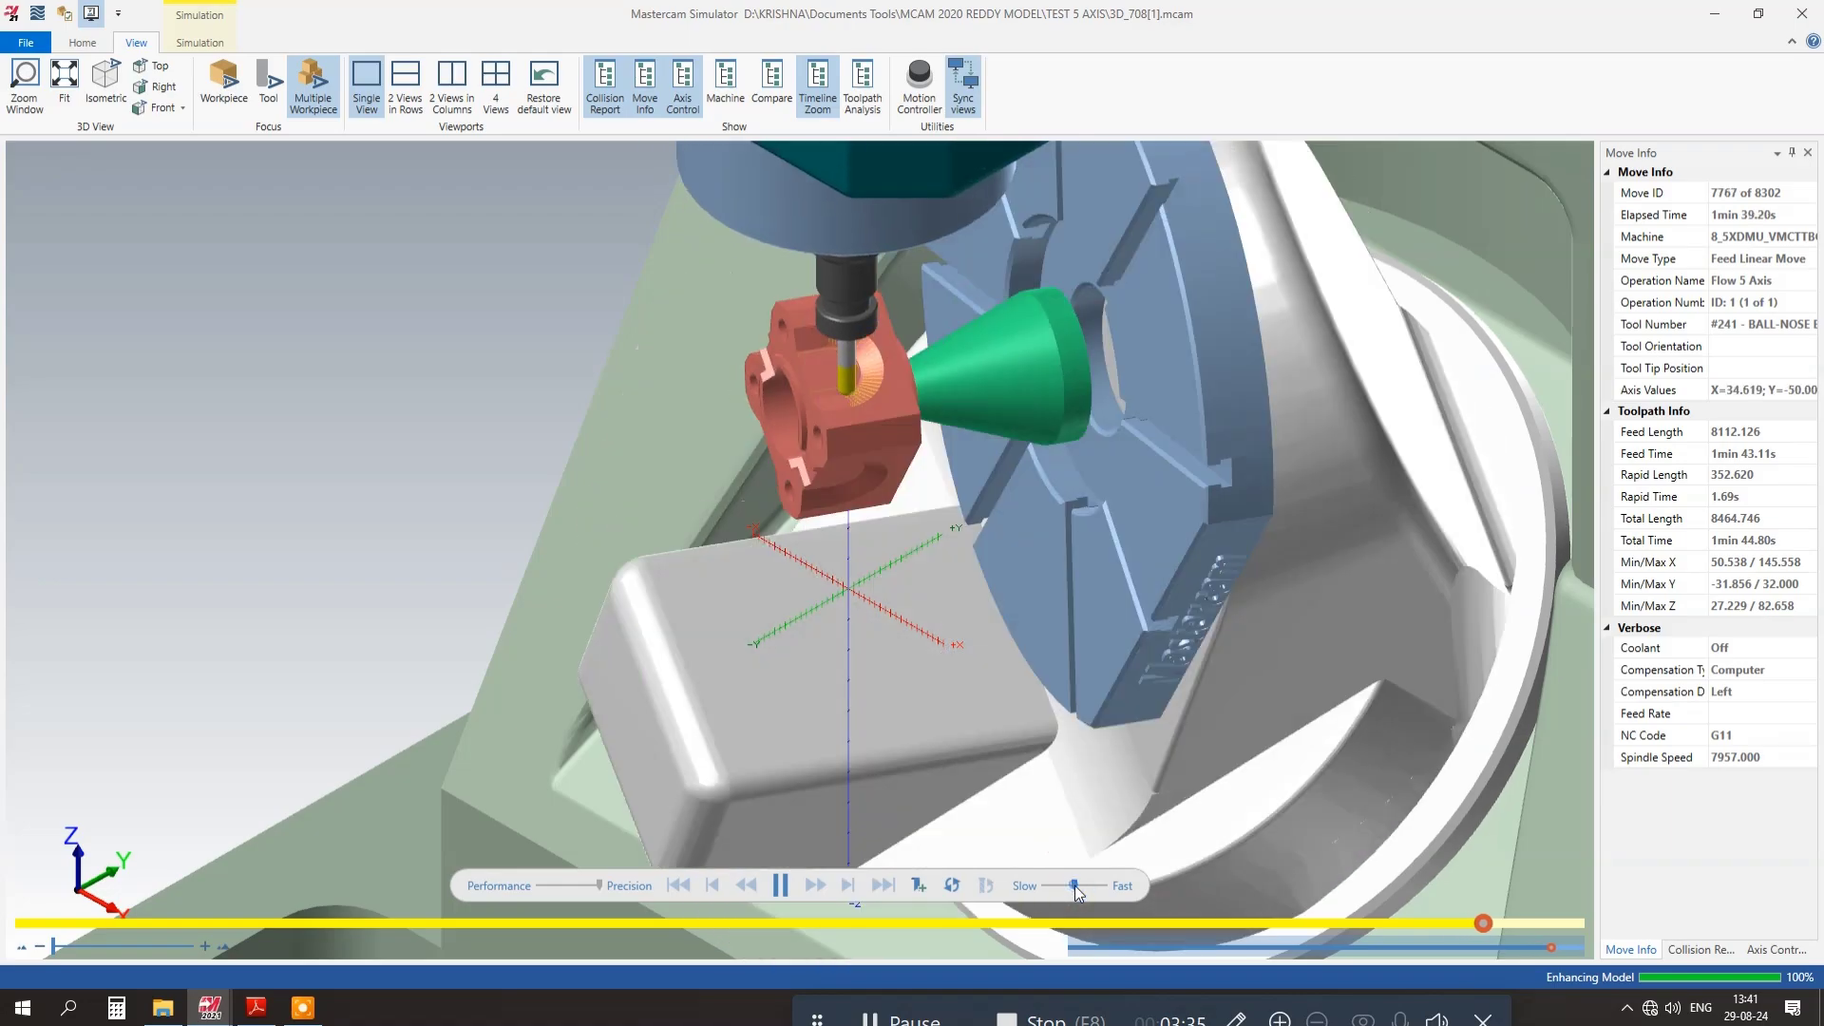
left_click_drag(1075, 886, 1050, 886)
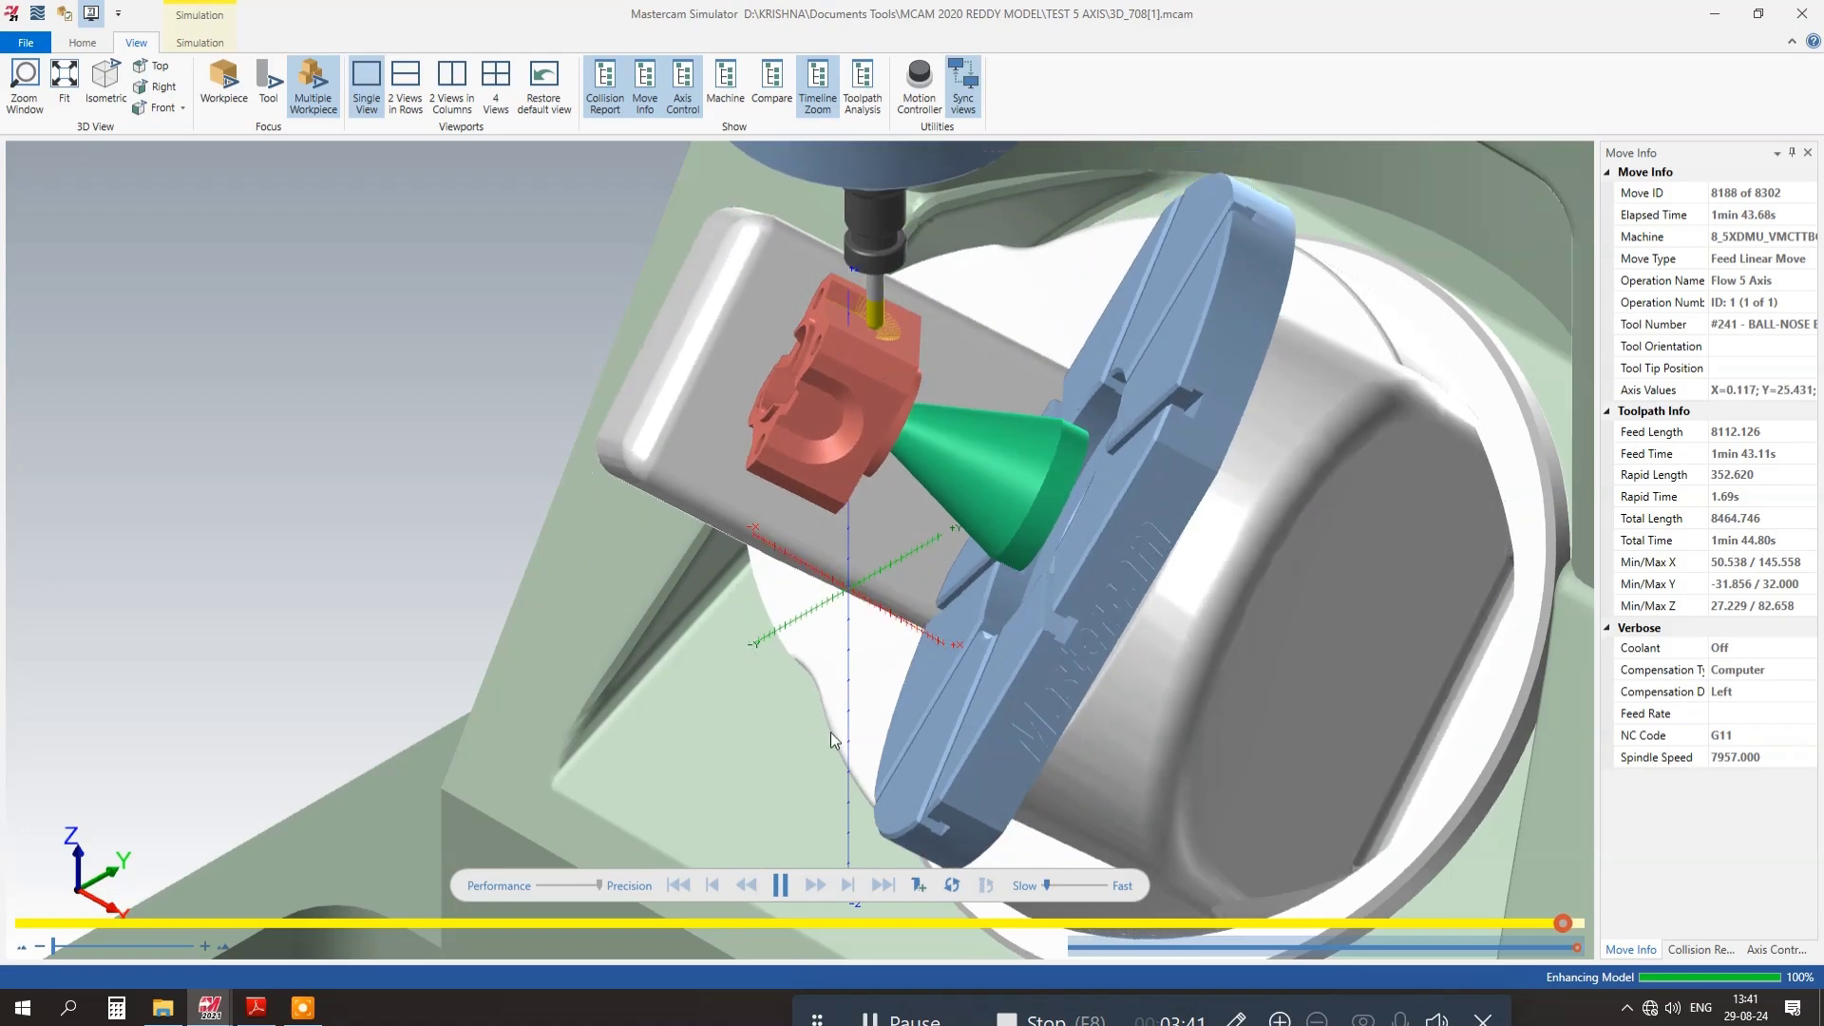
- Examine the last moves of the simulation and the traced toolpath on the part's U-shaped pocket from several sides, close up and with the table
scroll(664, 509, "down", 5)
middle_click_drag(663, 509, 817, 505)
scroll(710, 333, "up", 5)
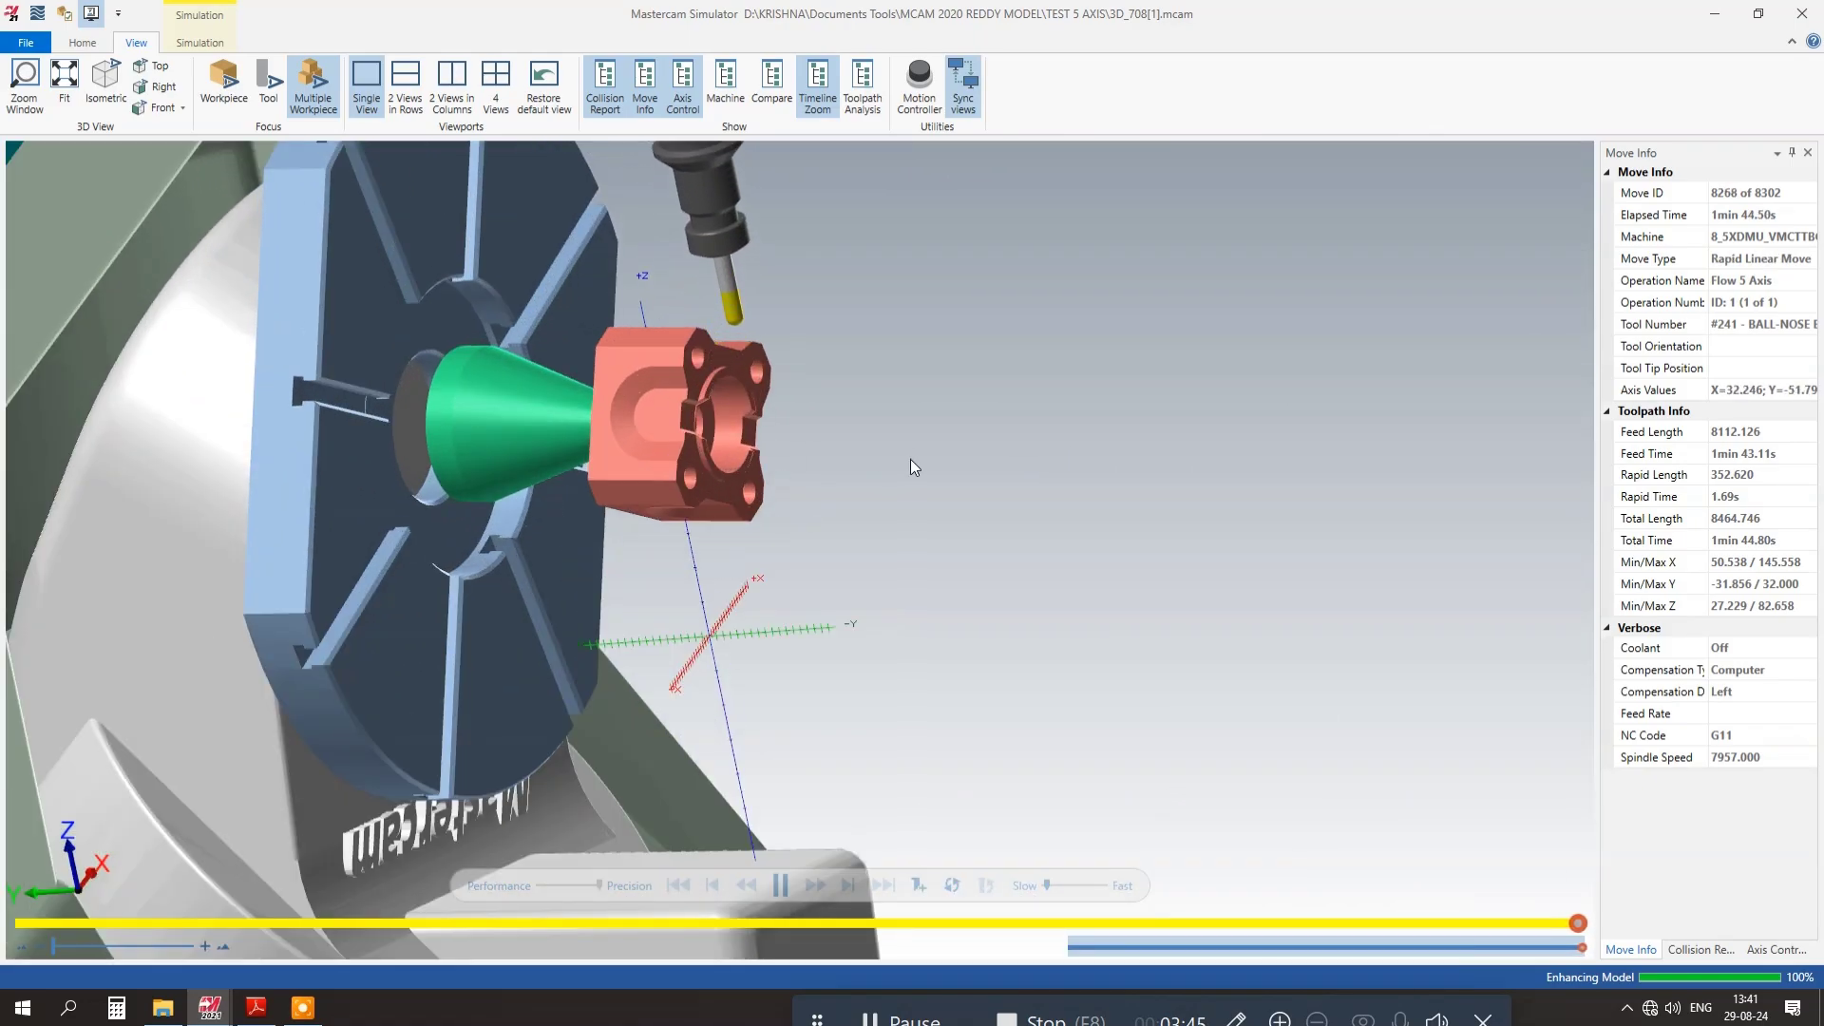
scroll(917, 461, "down", 4)
middle_click_drag(917, 484, 894, 576)
scroll(705, 456, "up", 6)
scroll(669, 373, "up", 2)
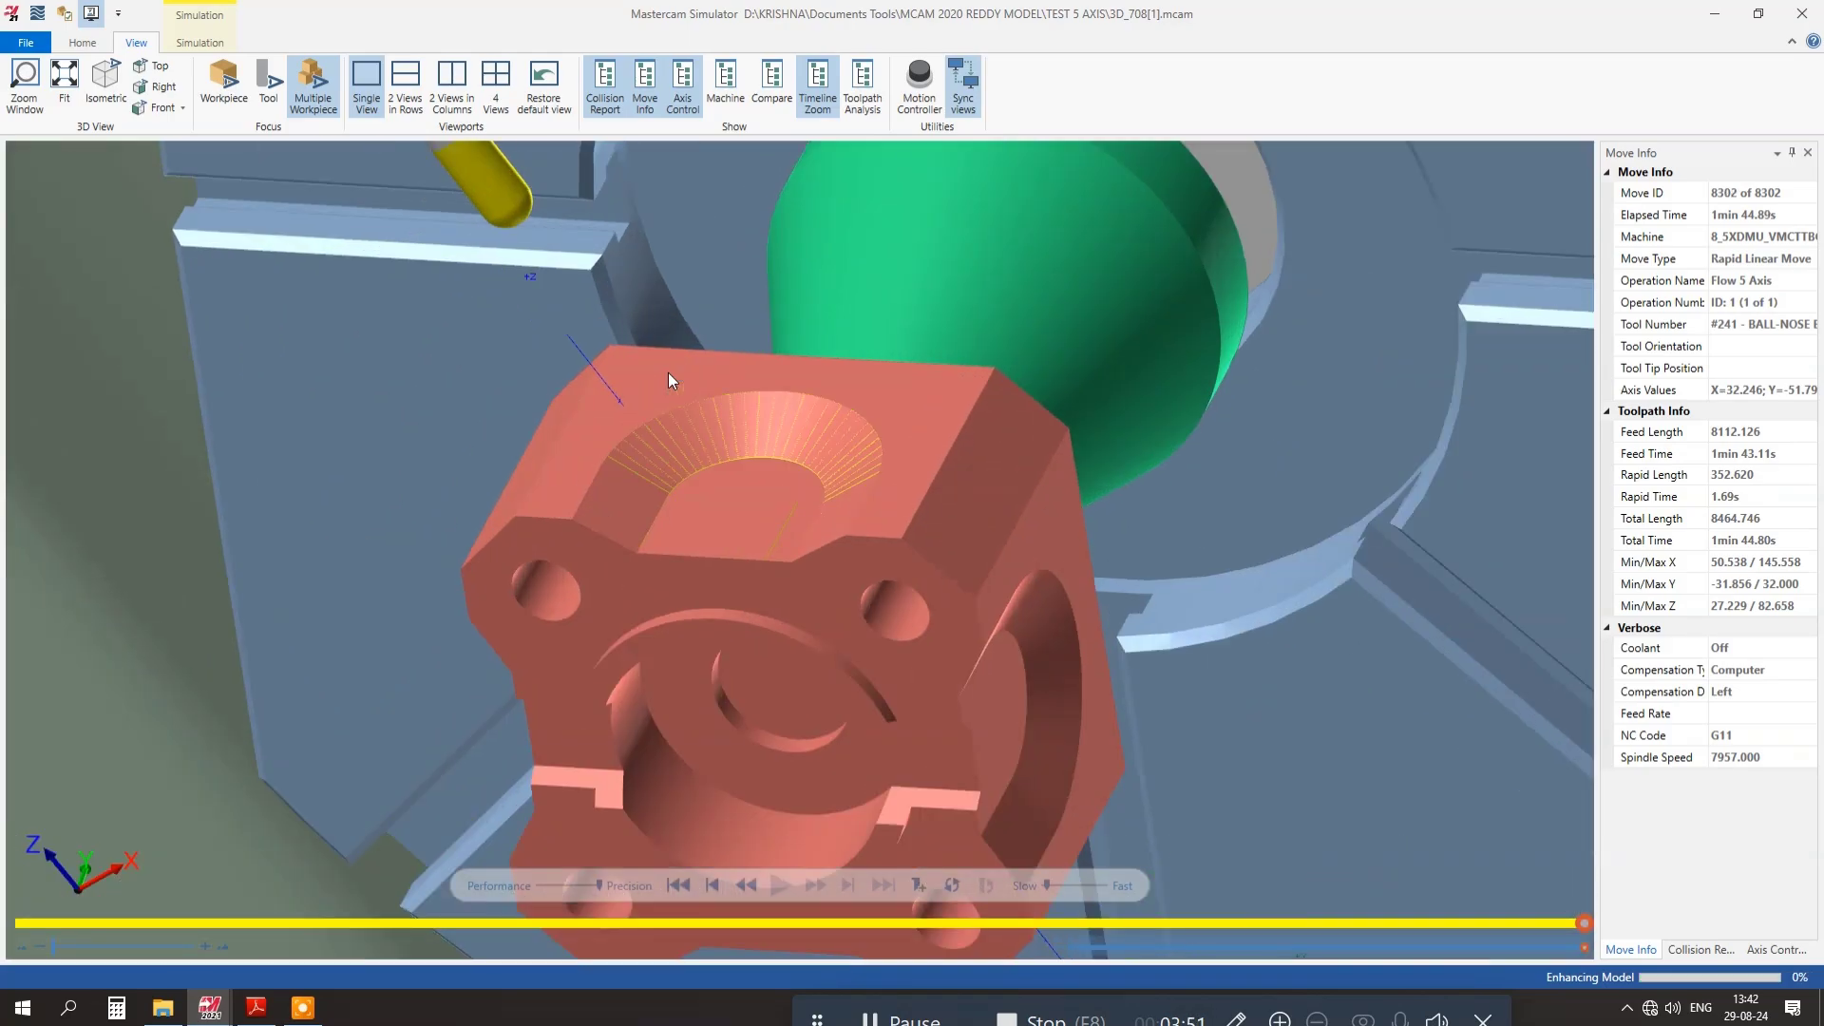
scroll(679, 451, "down", 5)
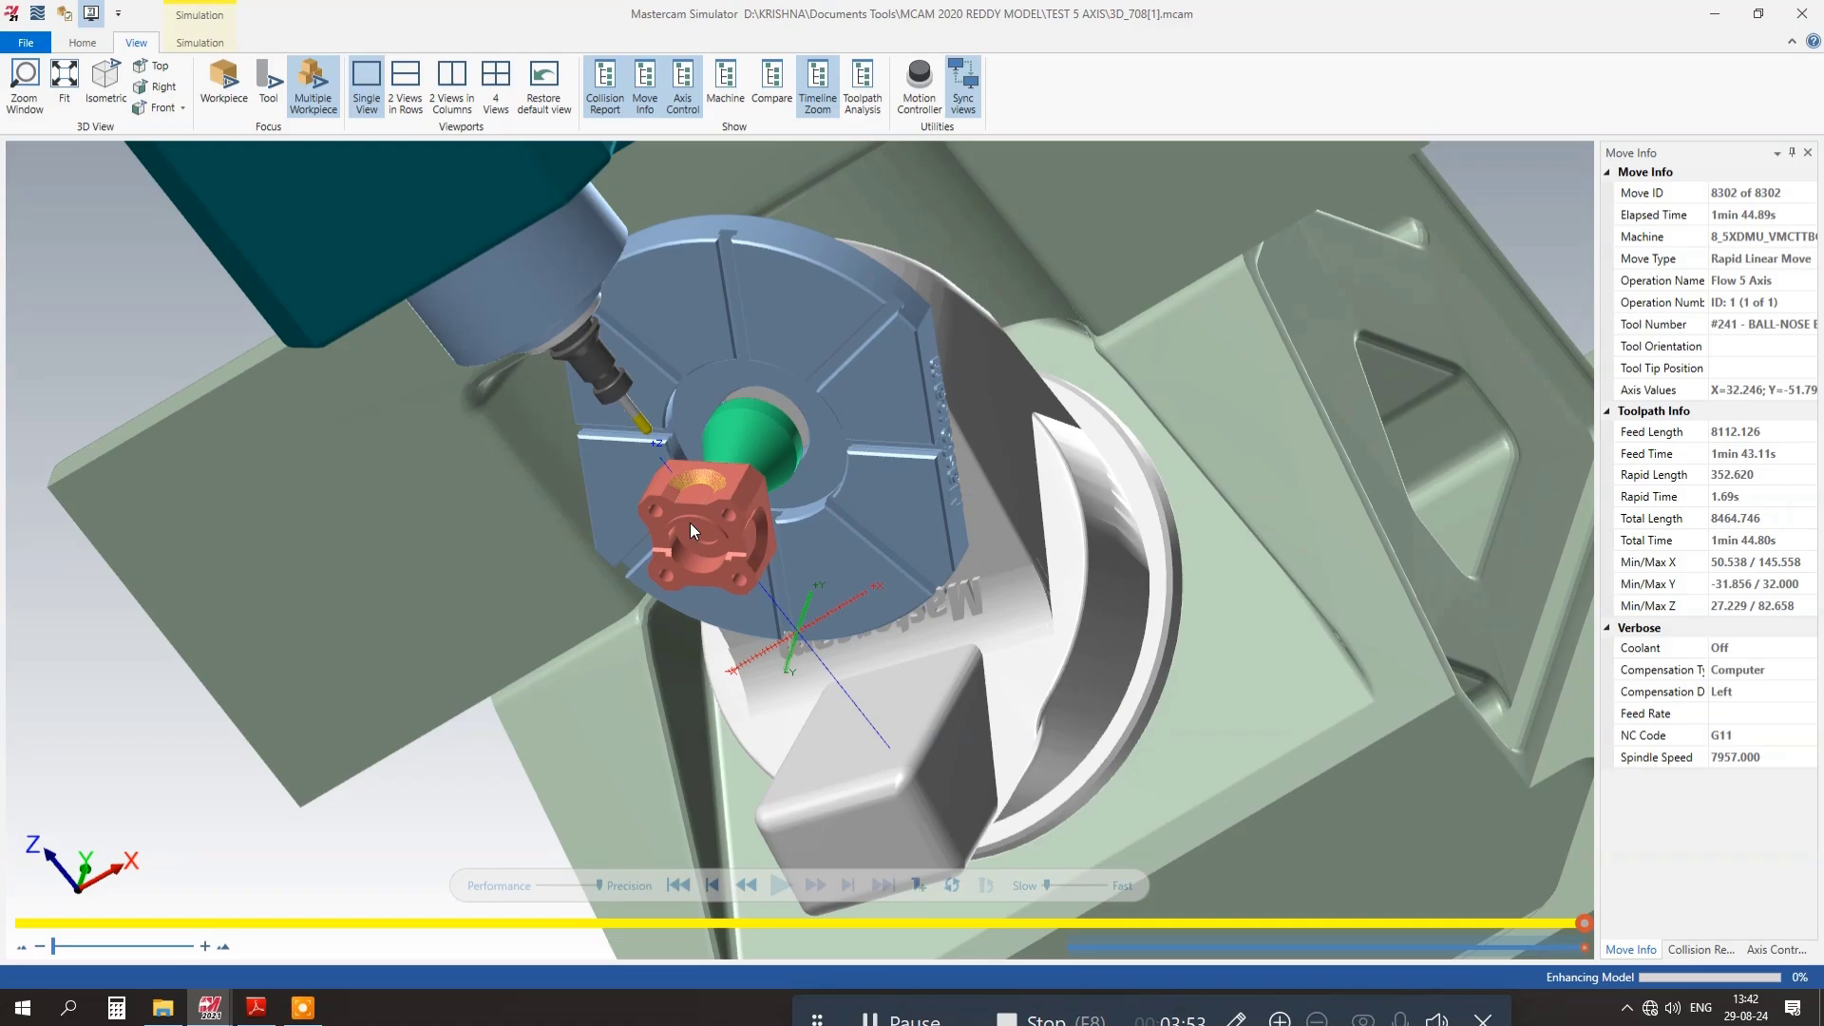
middle_click_drag(907, 572, 908, 572)
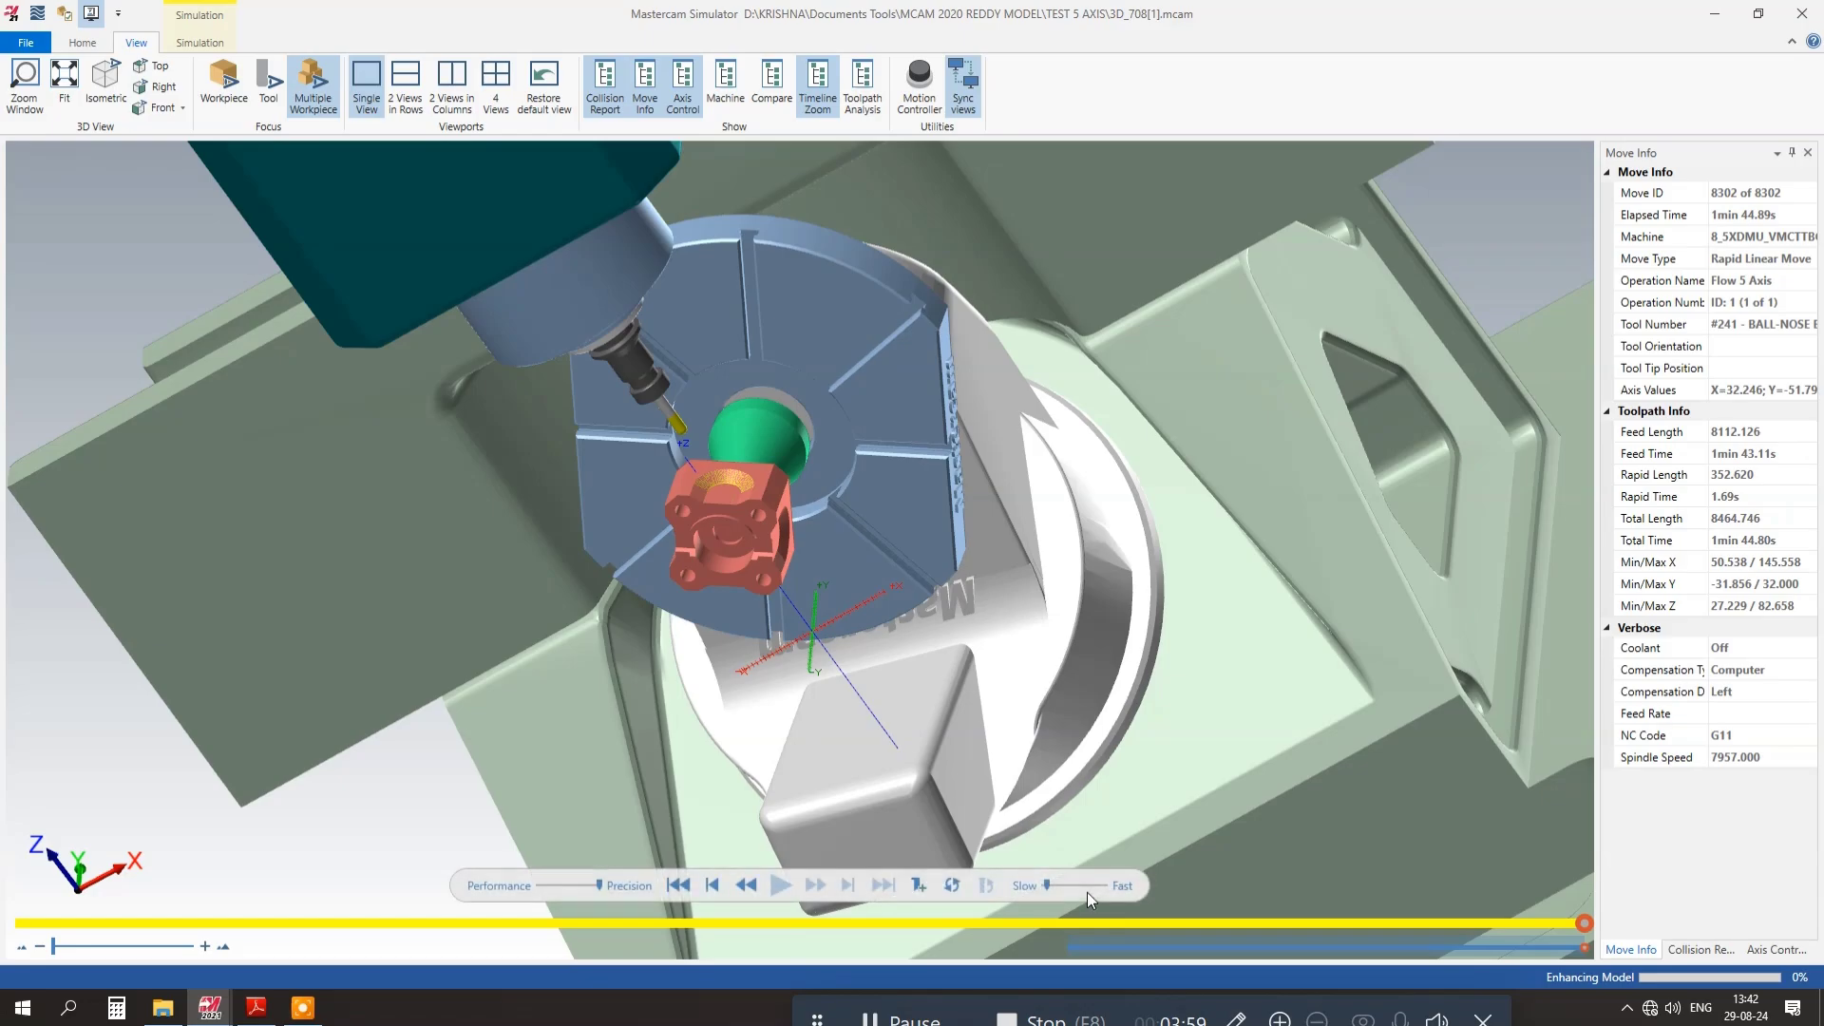
middle_click_drag(1086, 892, 761, 420)
scroll(761, 420, "up", 5)
scroll(758, 399, "up", 5)
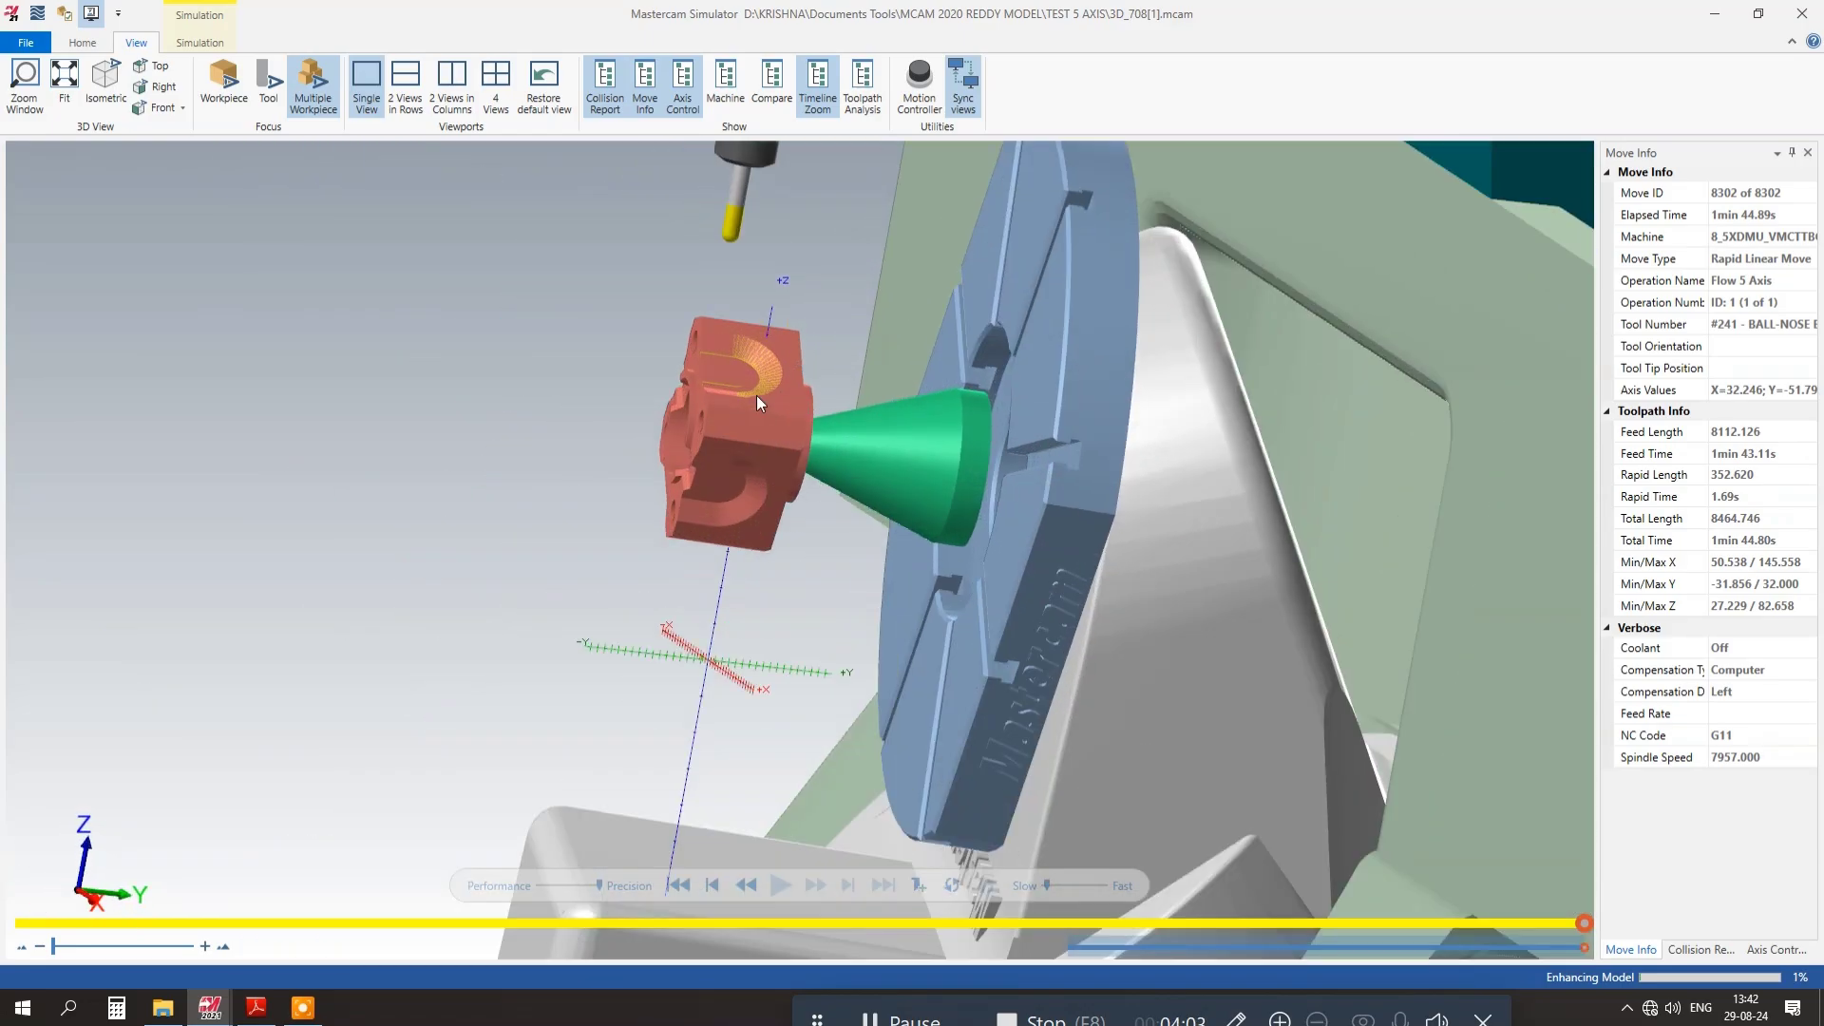
scroll(756, 395, "down", 8)
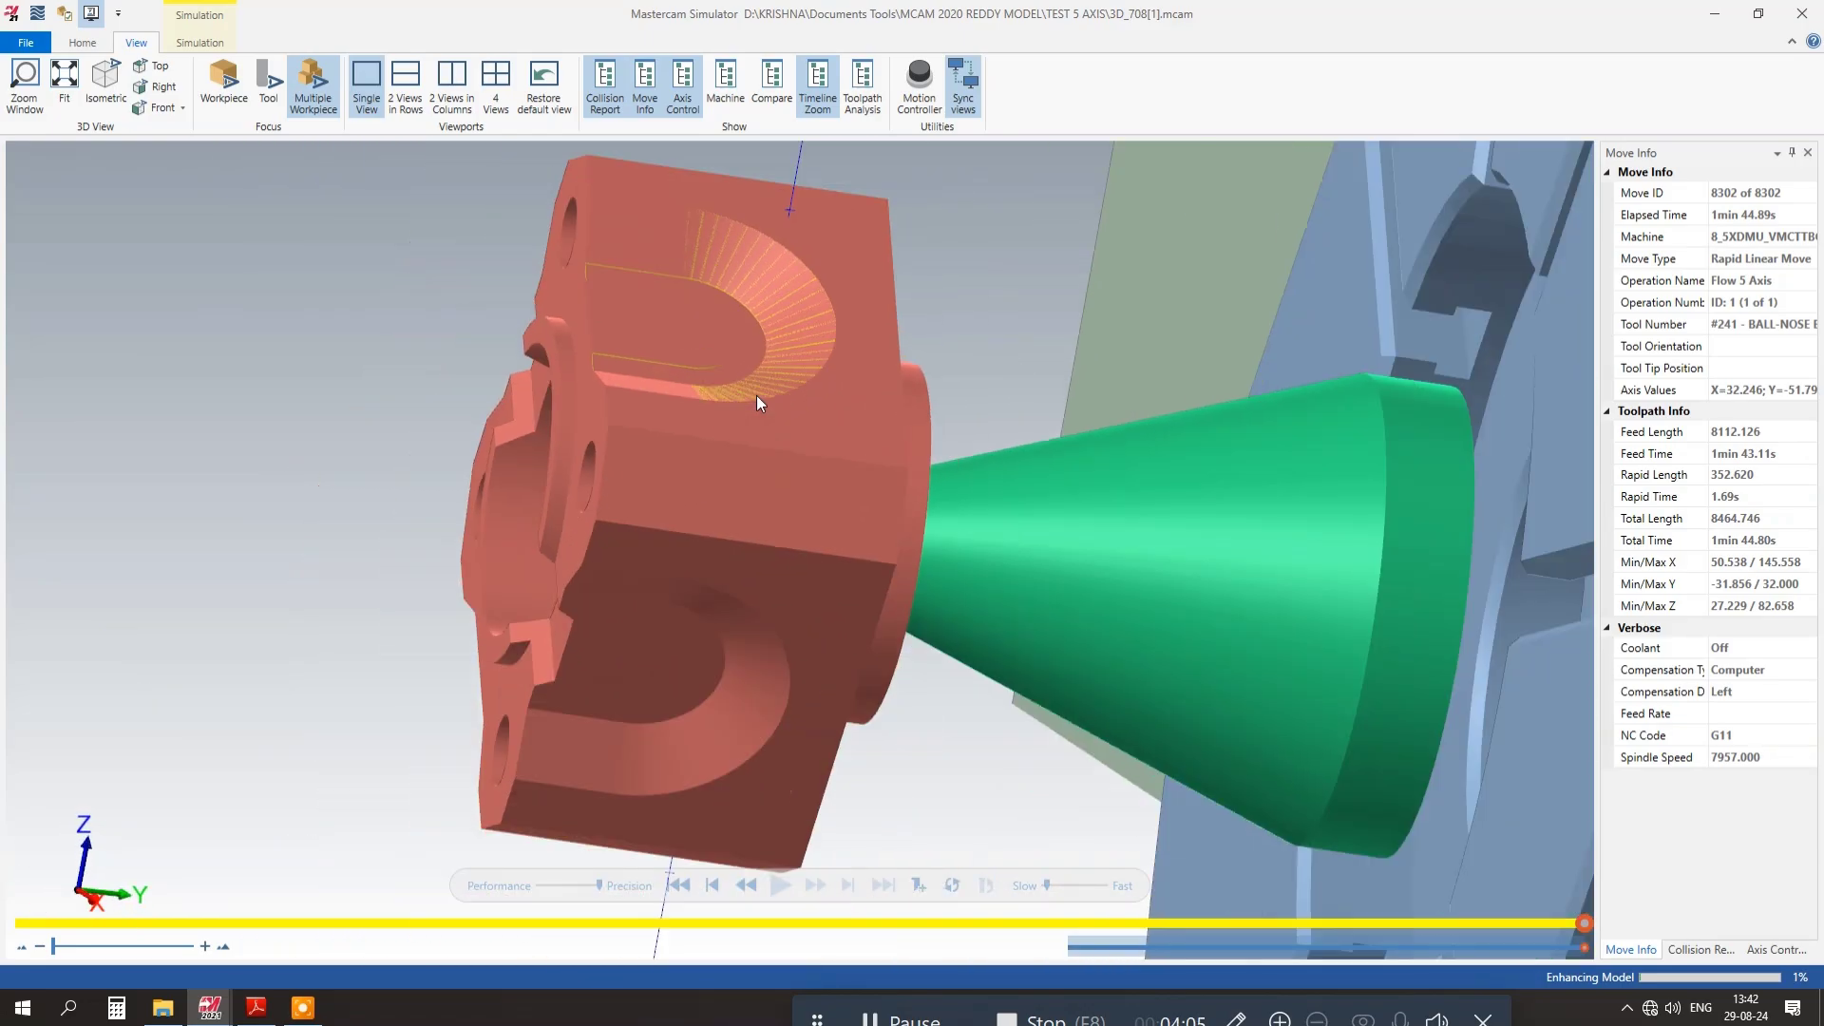